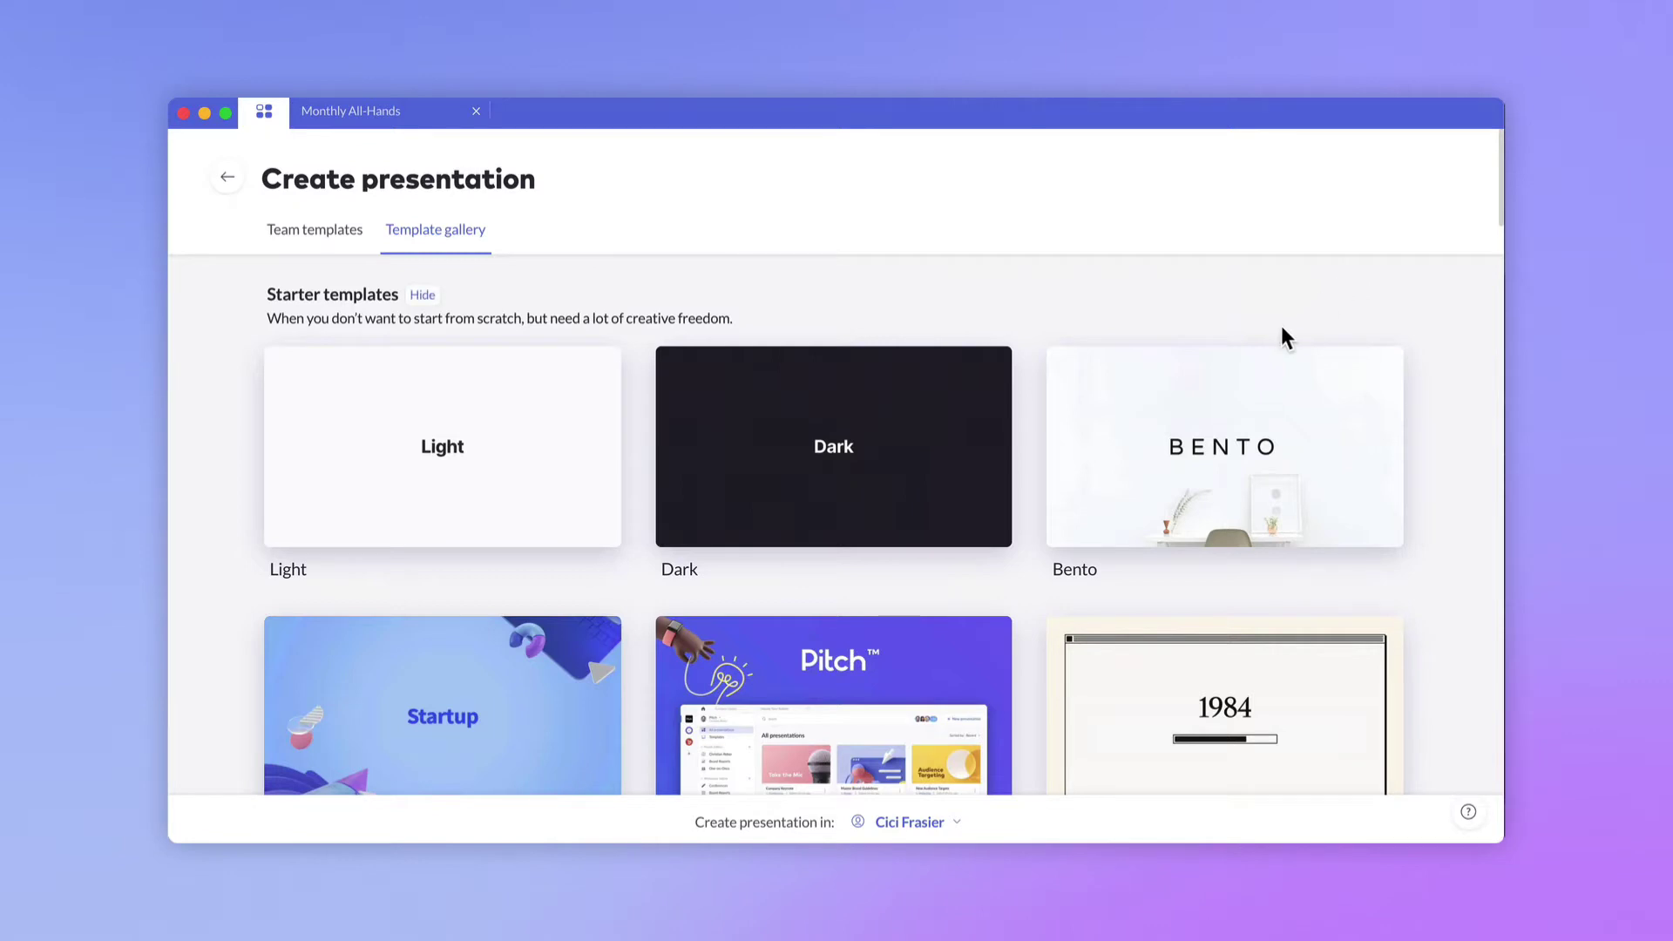
# Scroll the dashboard, then start a new presentation to list team templates like About SpaceWork.
pyautogui.moveTo(959, 528)
pyautogui.scroll(-5, 882, 586)
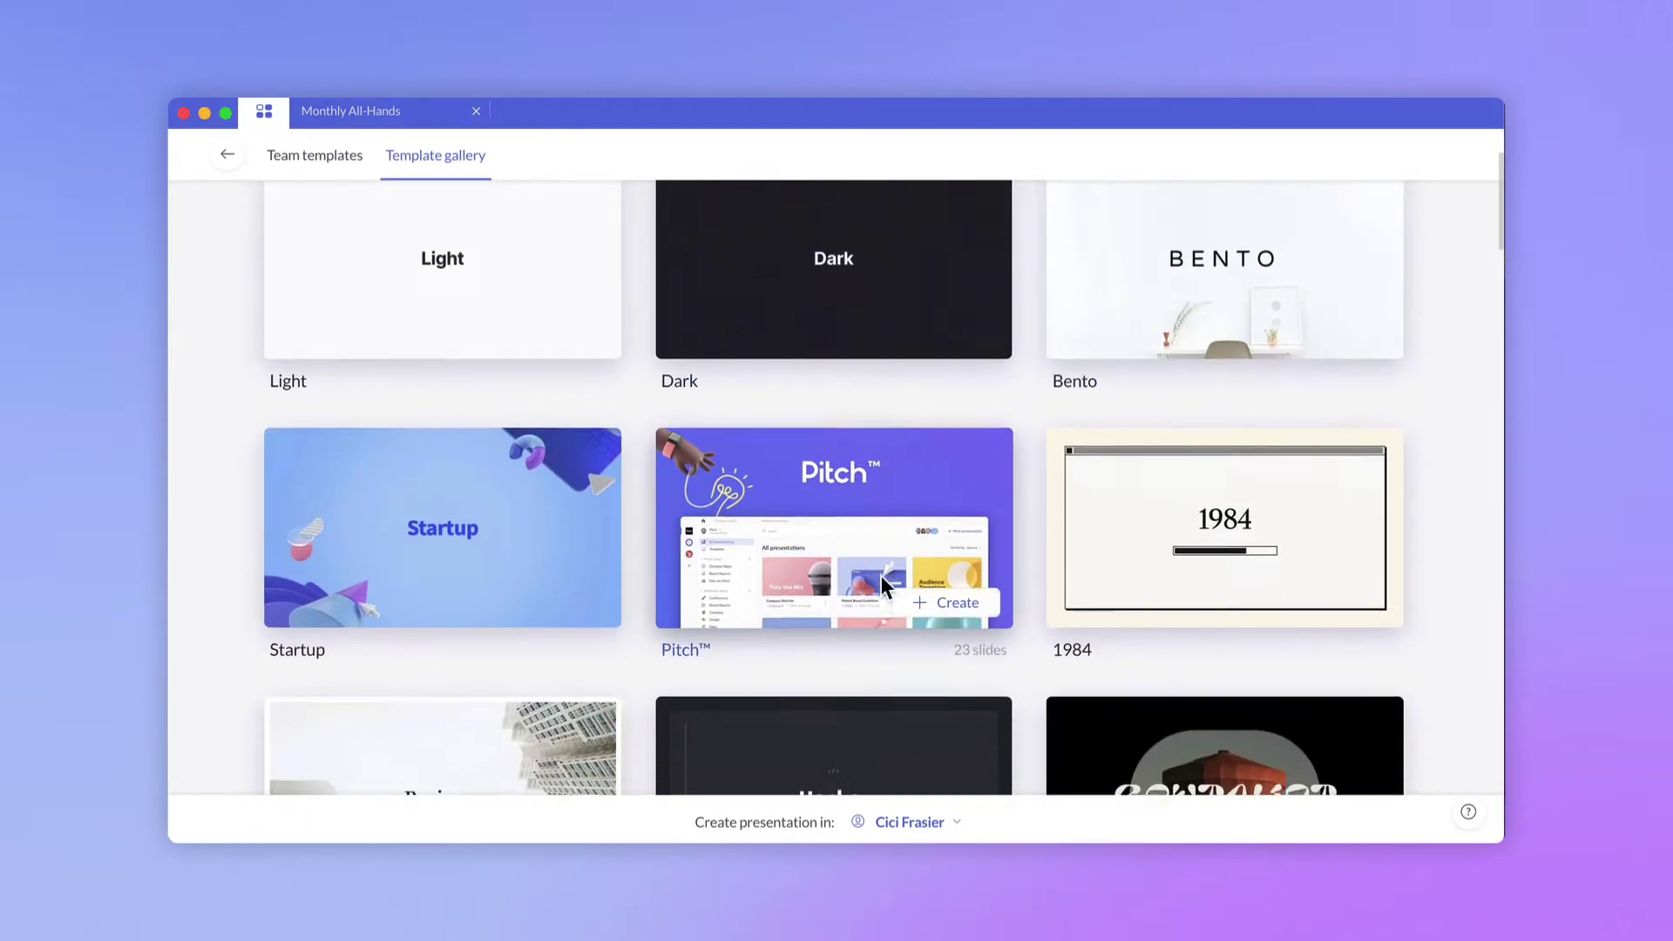
pyautogui.scroll(-7, 882, 576)
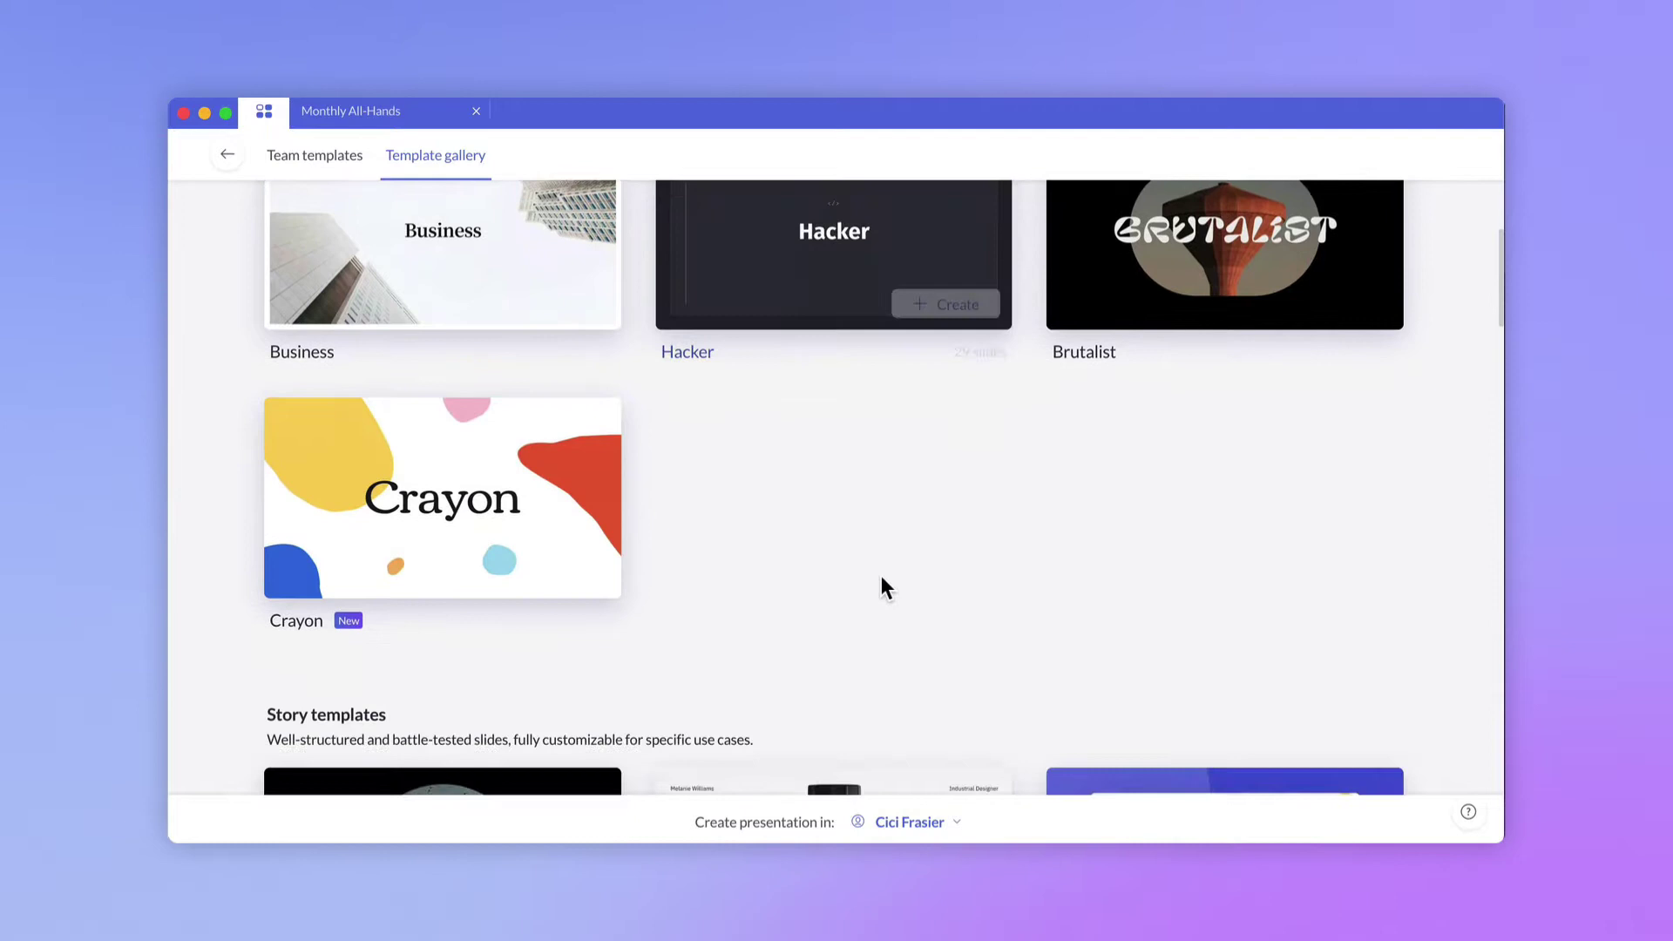
pyautogui.scroll(-5, 880, 577)
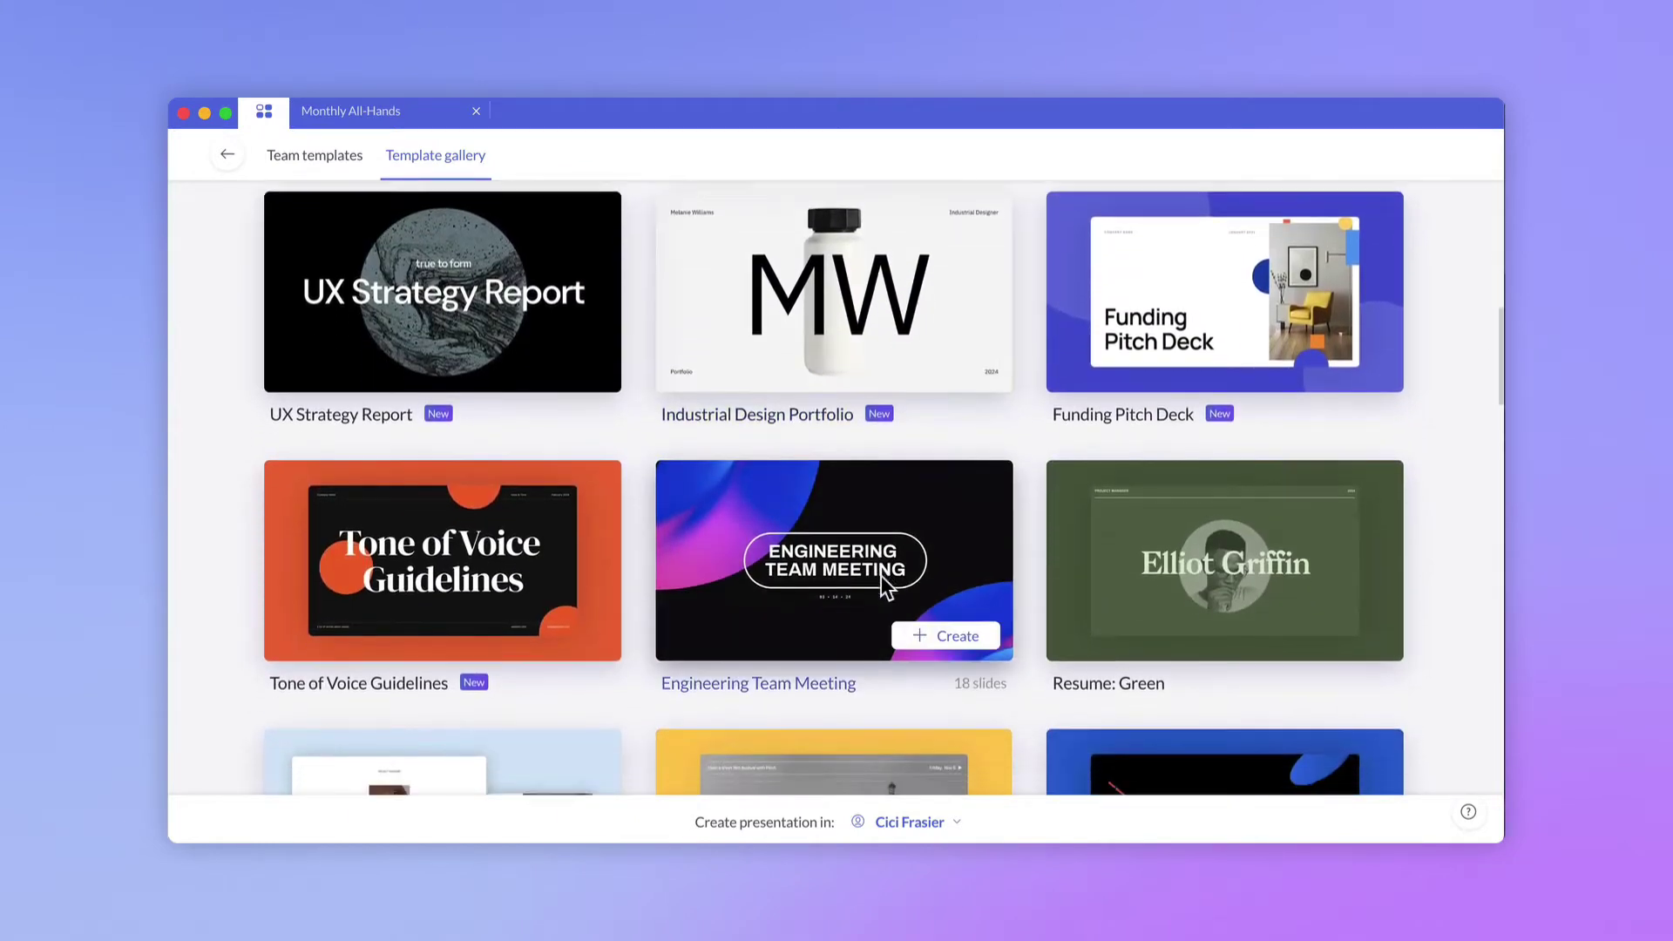
pyautogui.scroll(-6, 880, 575)
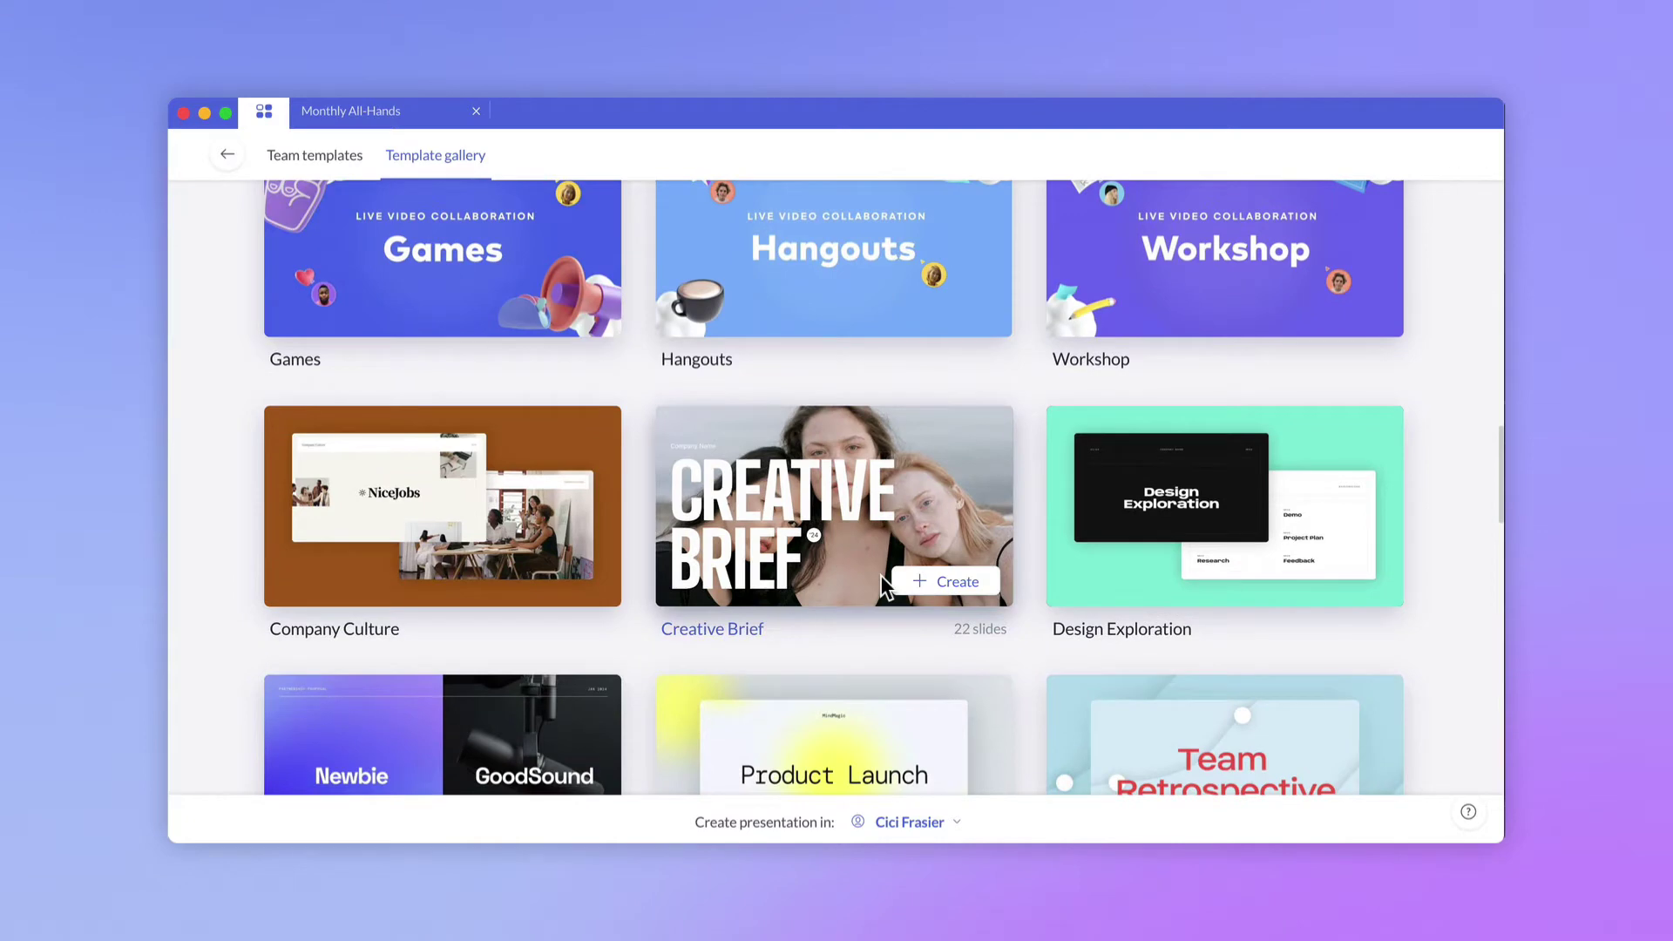
pyautogui.moveTo(881, 575)
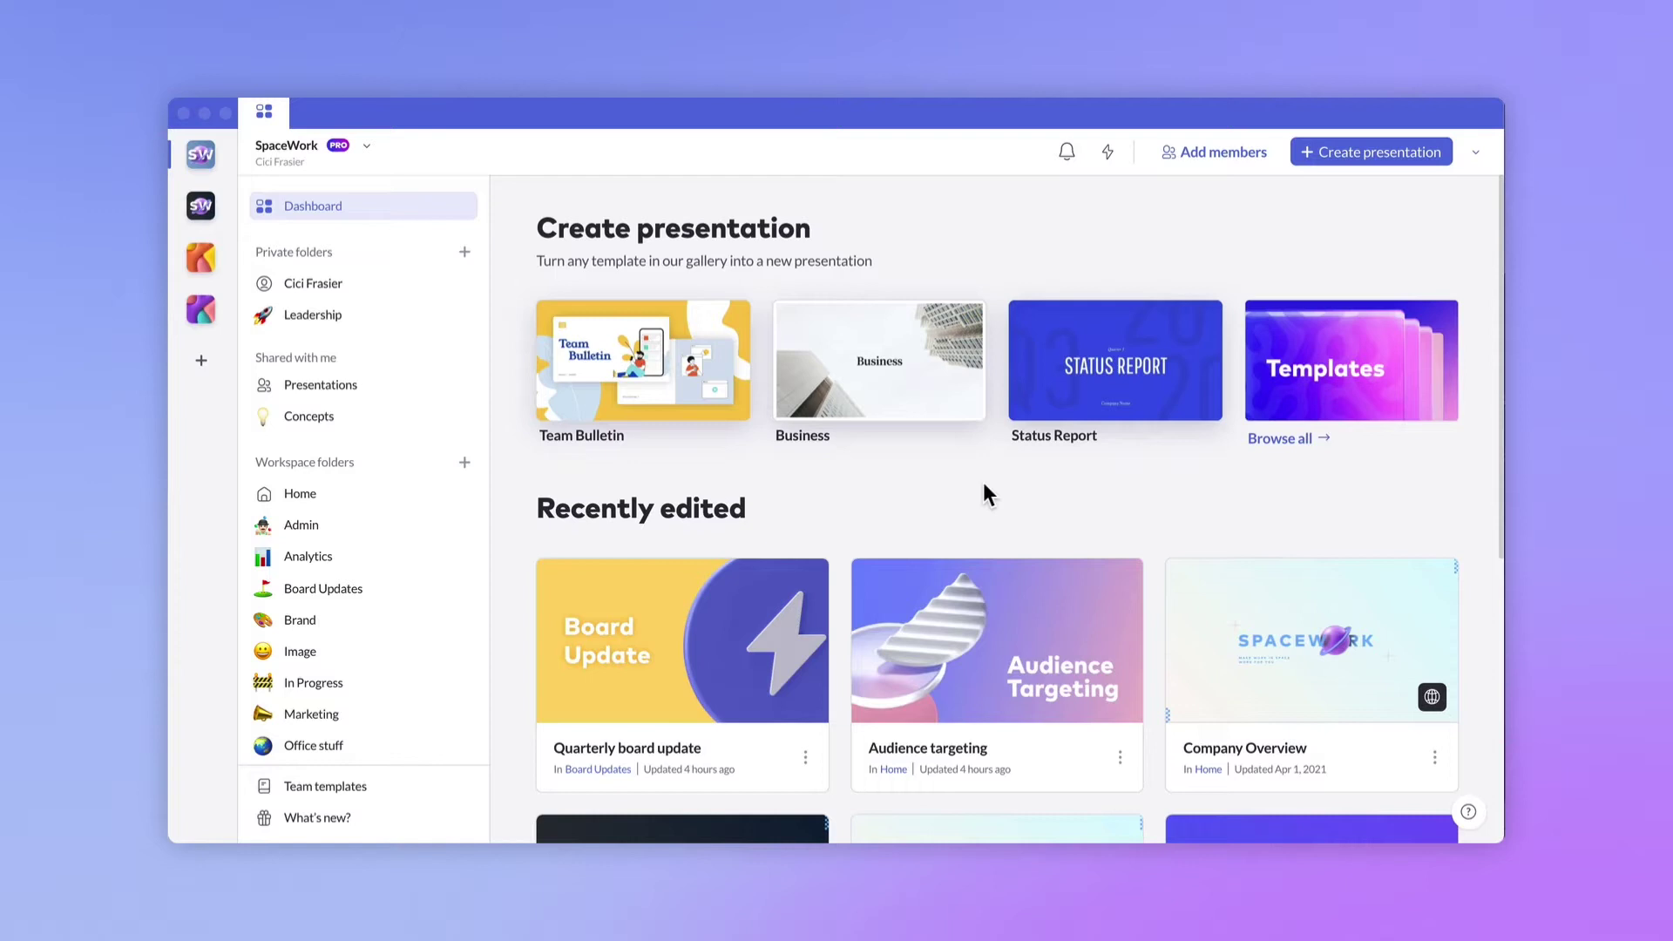
pyautogui.click(1355, 152)
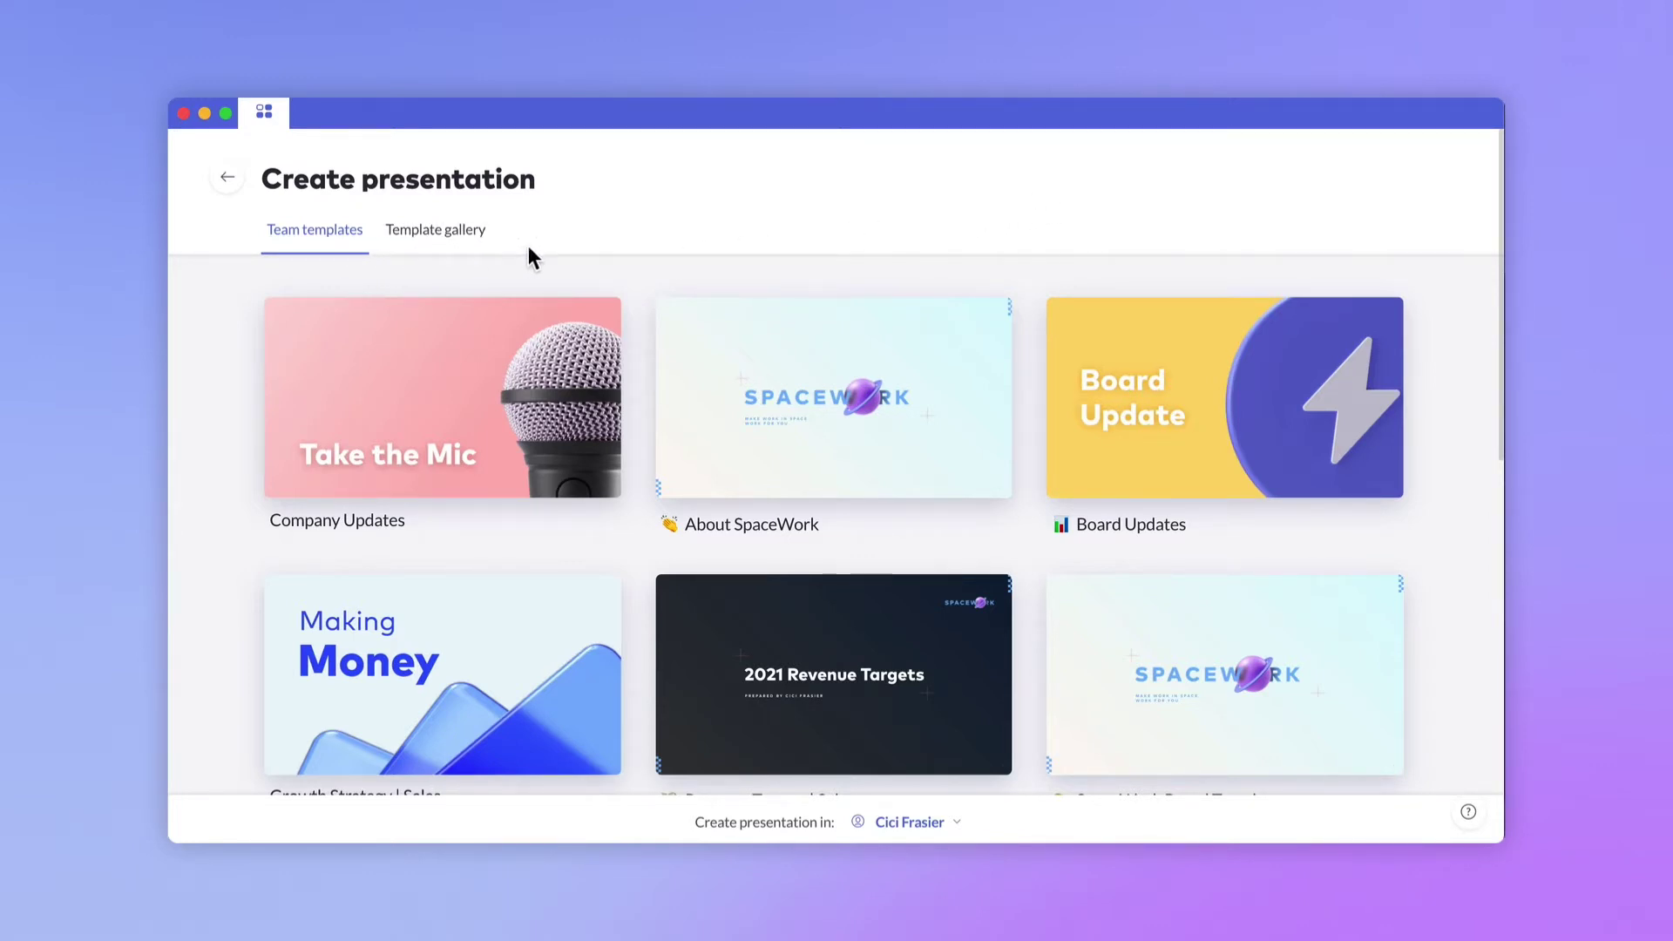
# Preview About SpaceWork's money-making and two-pronged platform slides, then create a presentation from it.
pyautogui.click(793, 345)
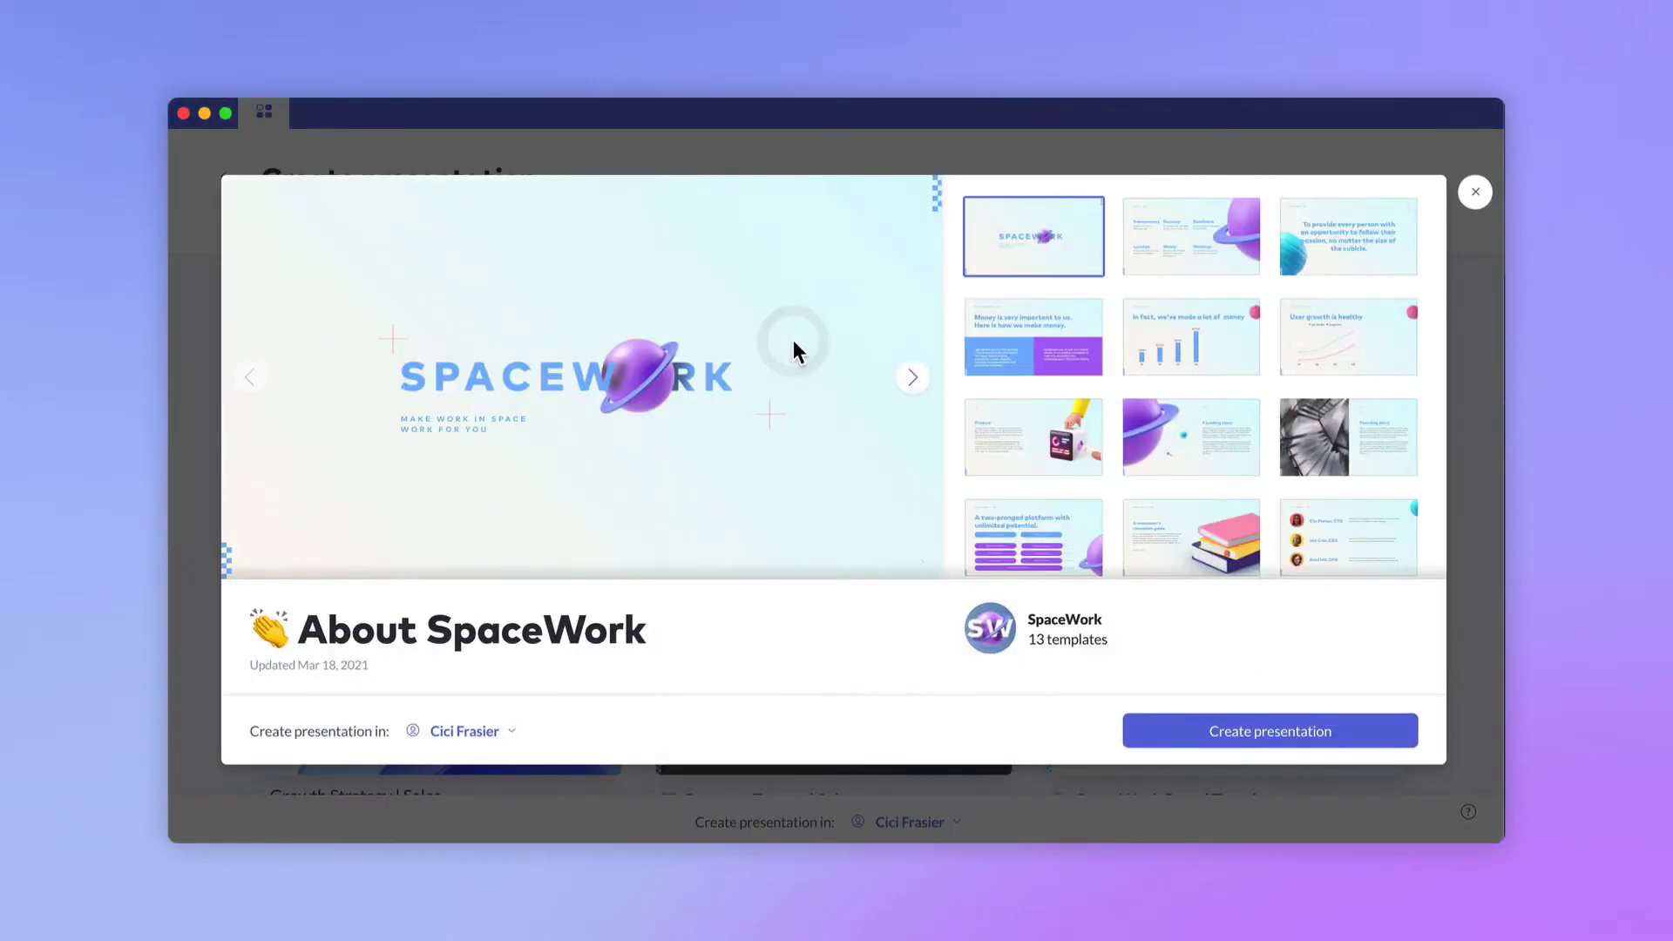
pyautogui.click(984, 345)
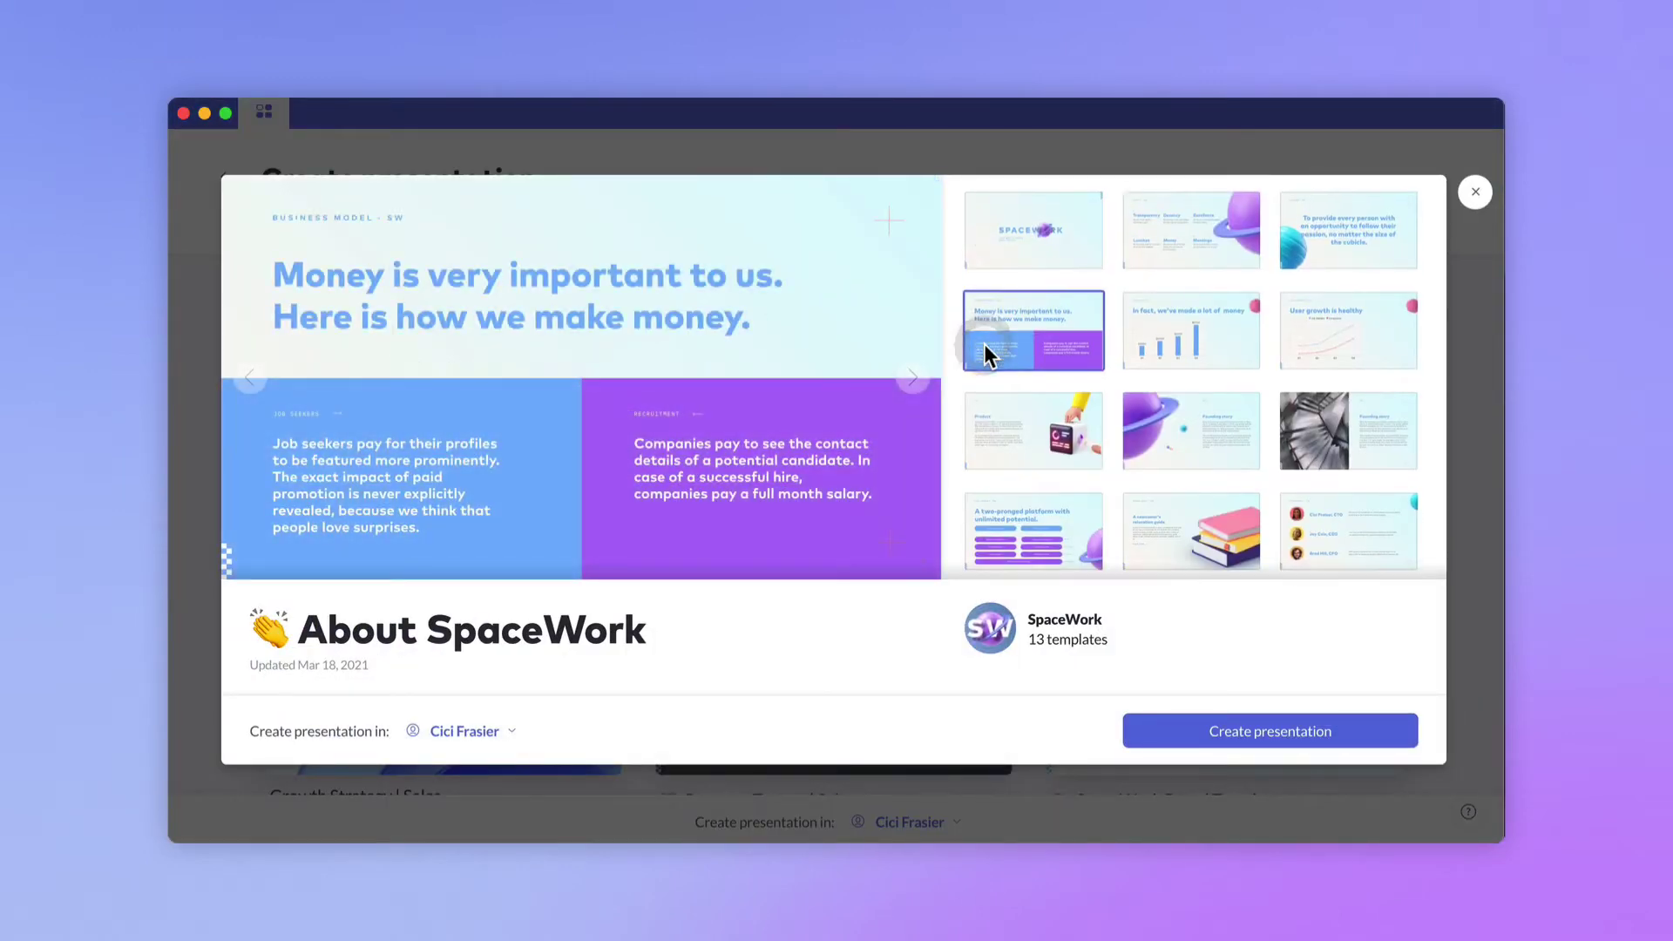
pyautogui.scroll(-2, 994, 346)
pyautogui.click(1044, 409)
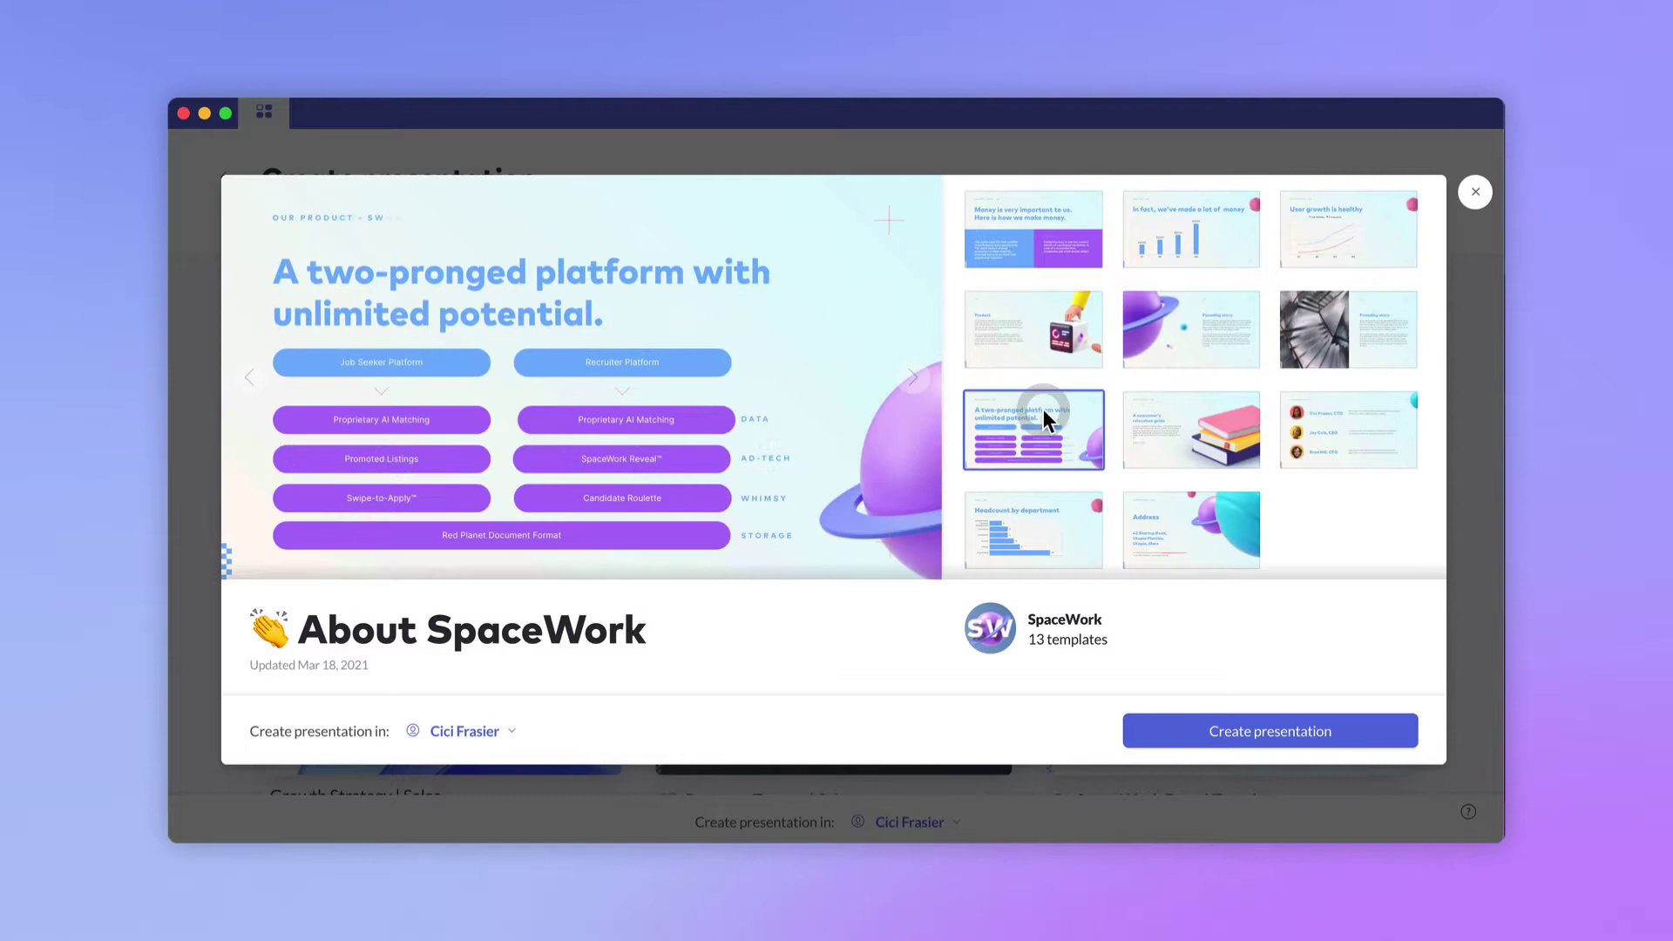
pyautogui.scroll(-1, 1043, 408)
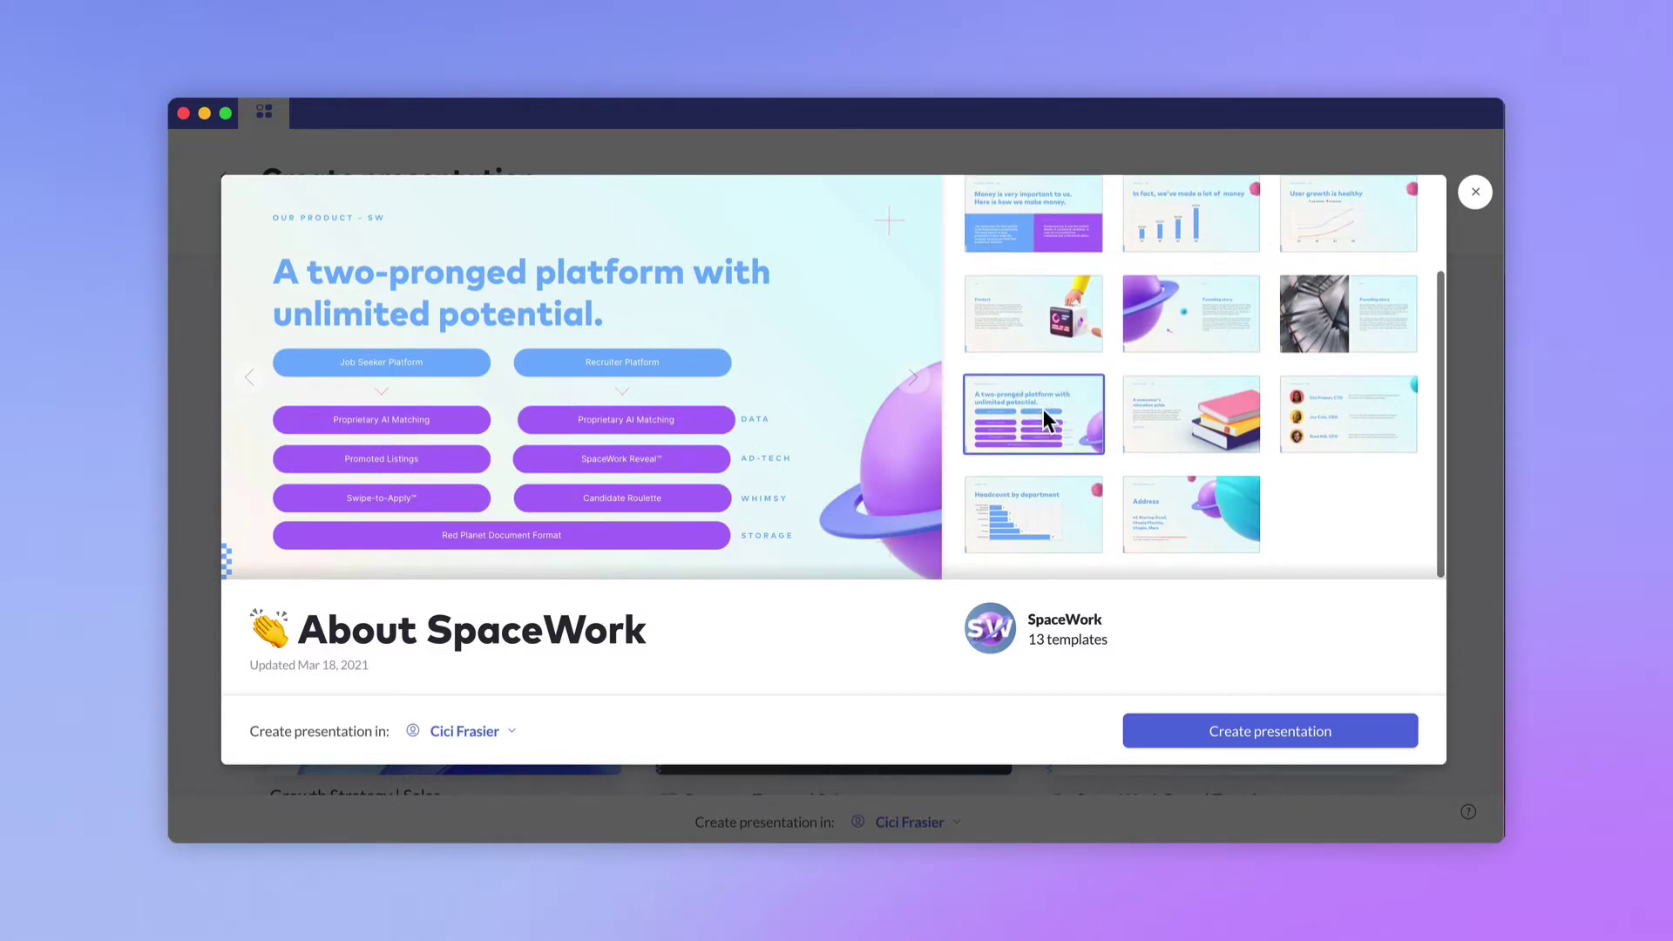
pyautogui.click(1233, 732)
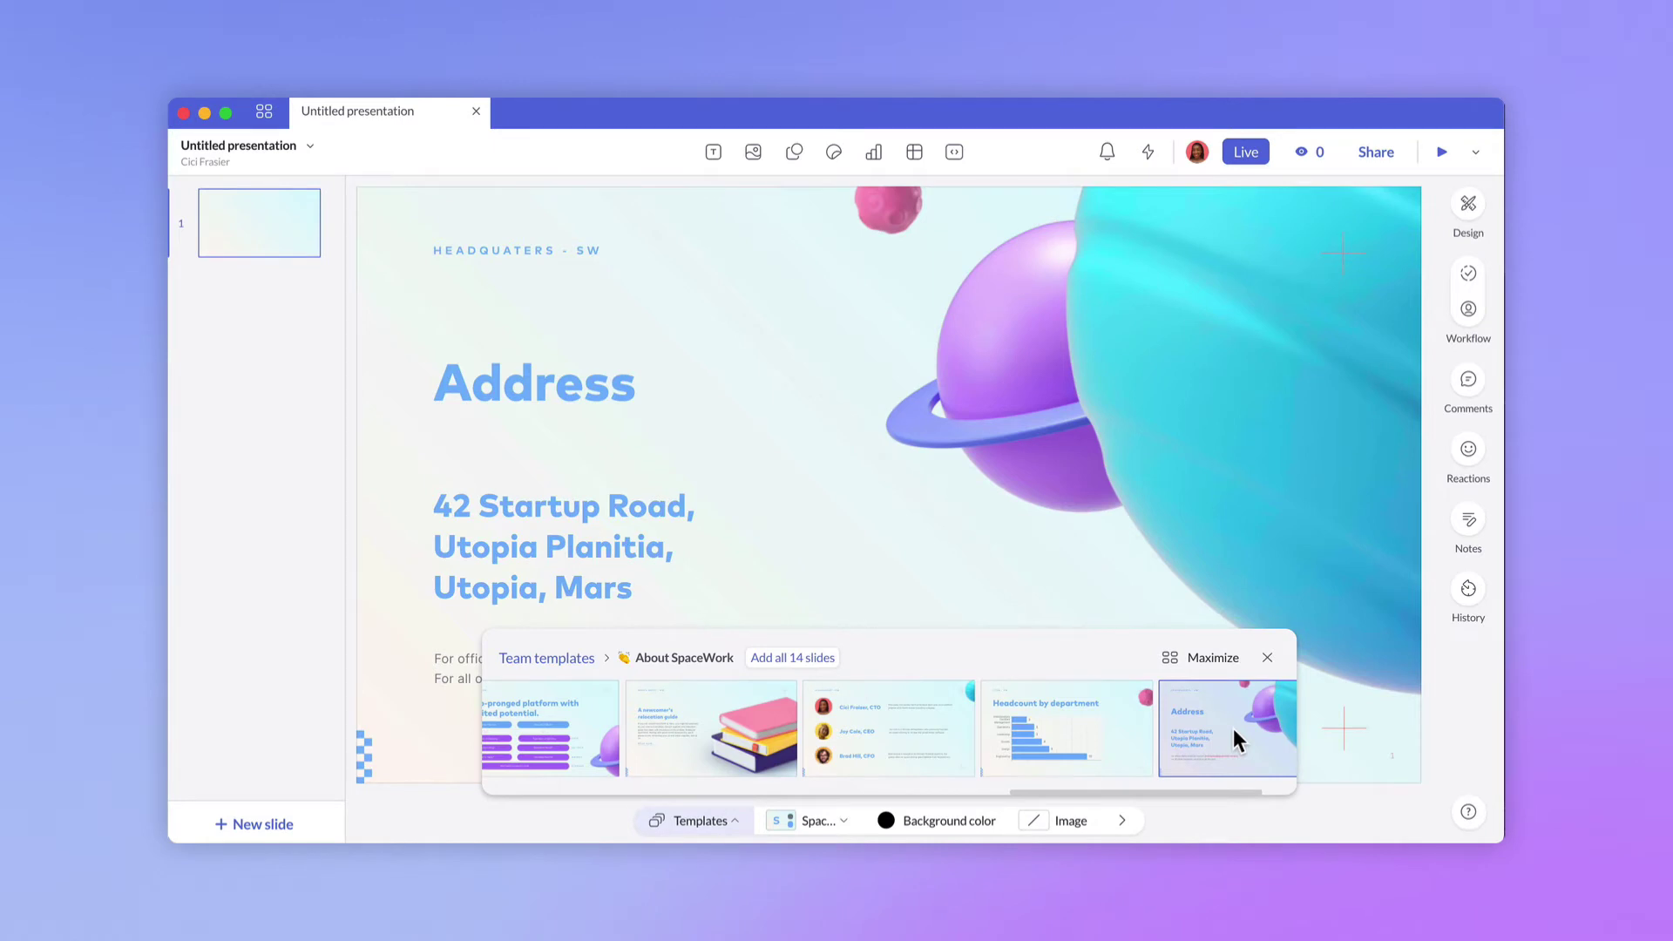
# Maximize the template slide grid and add all 14 About SpaceWork slides.
pyautogui.moveTo(1097, 730)
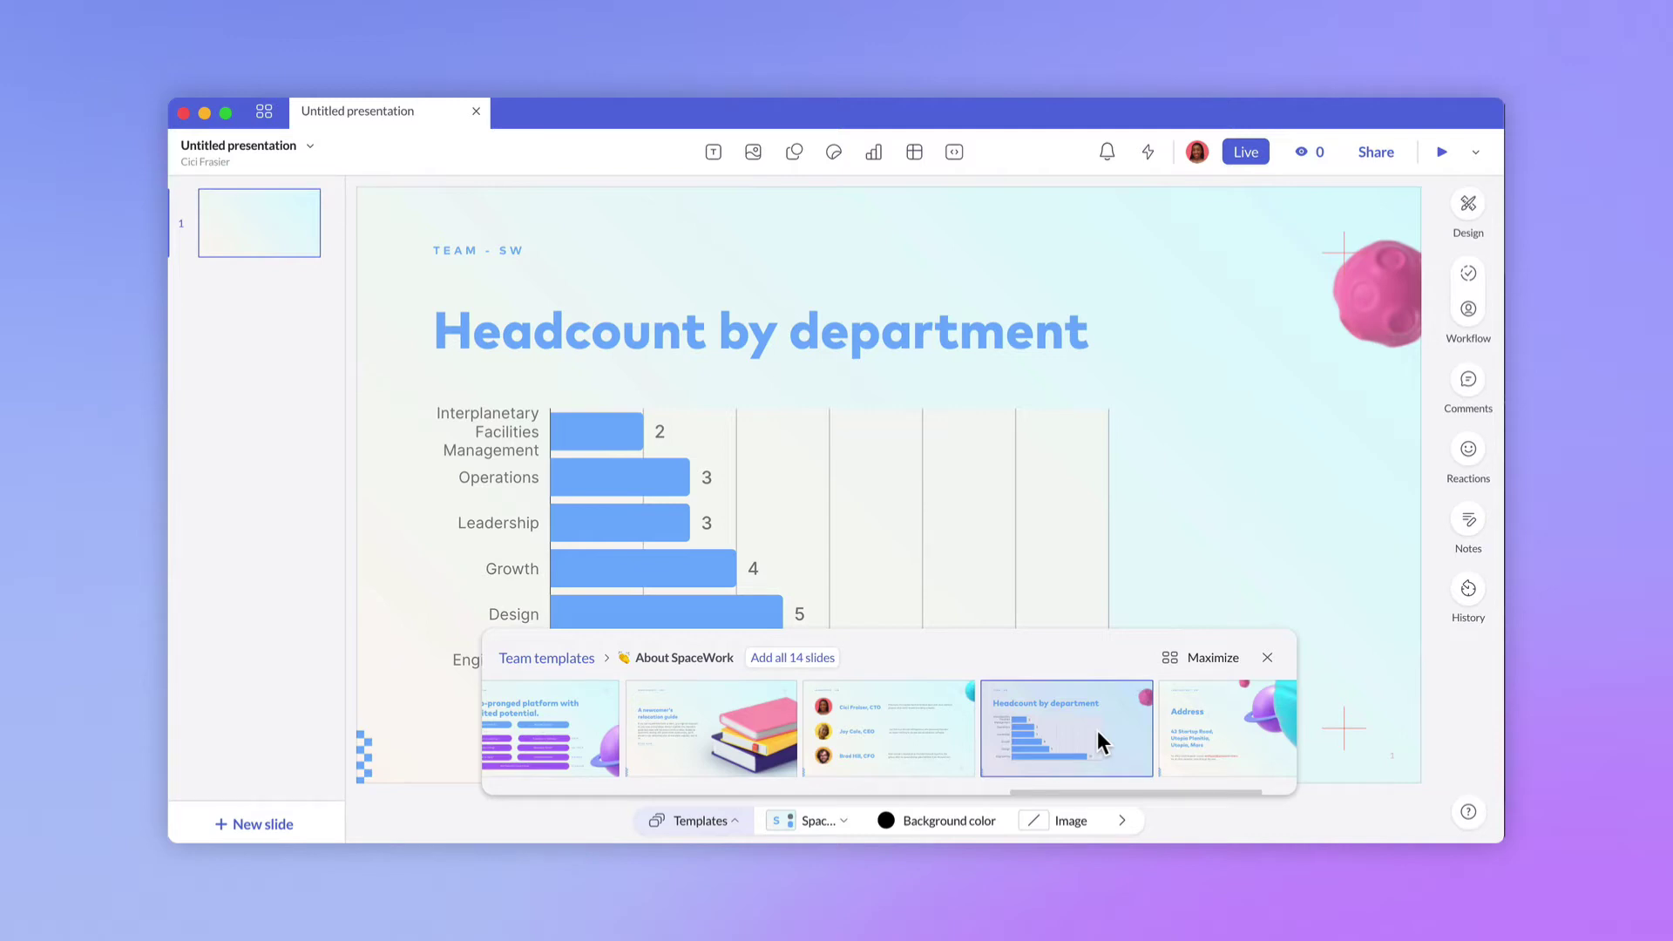
pyautogui.click(1181, 657)
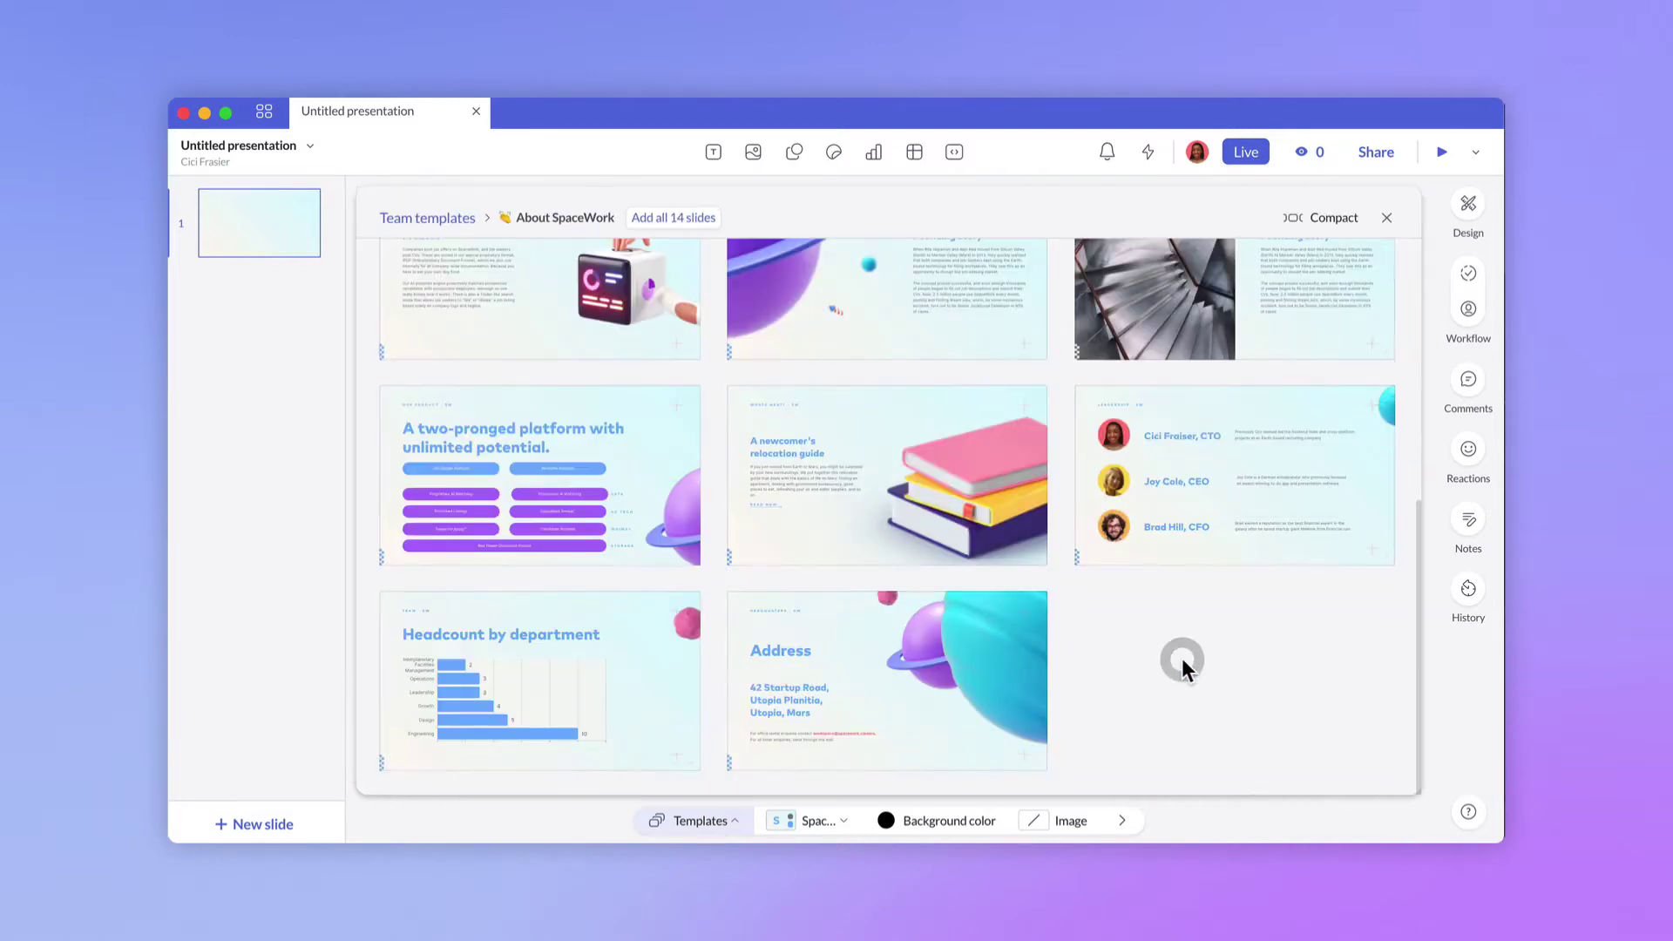
pyautogui.scroll(4, 877, 565)
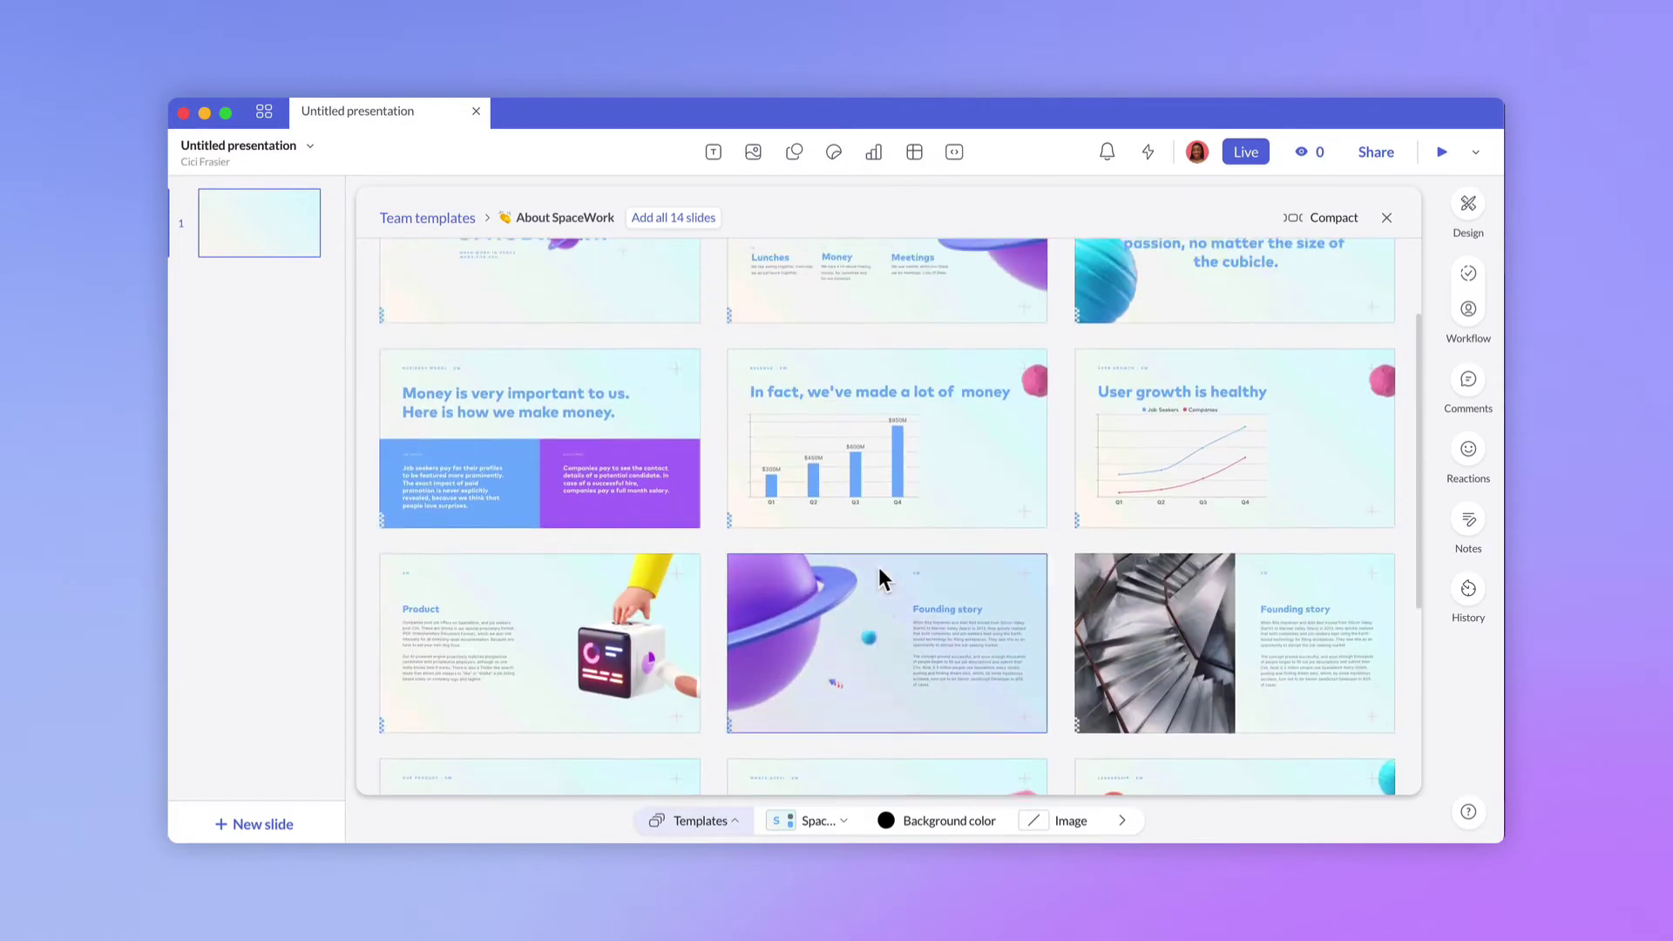
pyautogui.scroll(2, 879, 569)
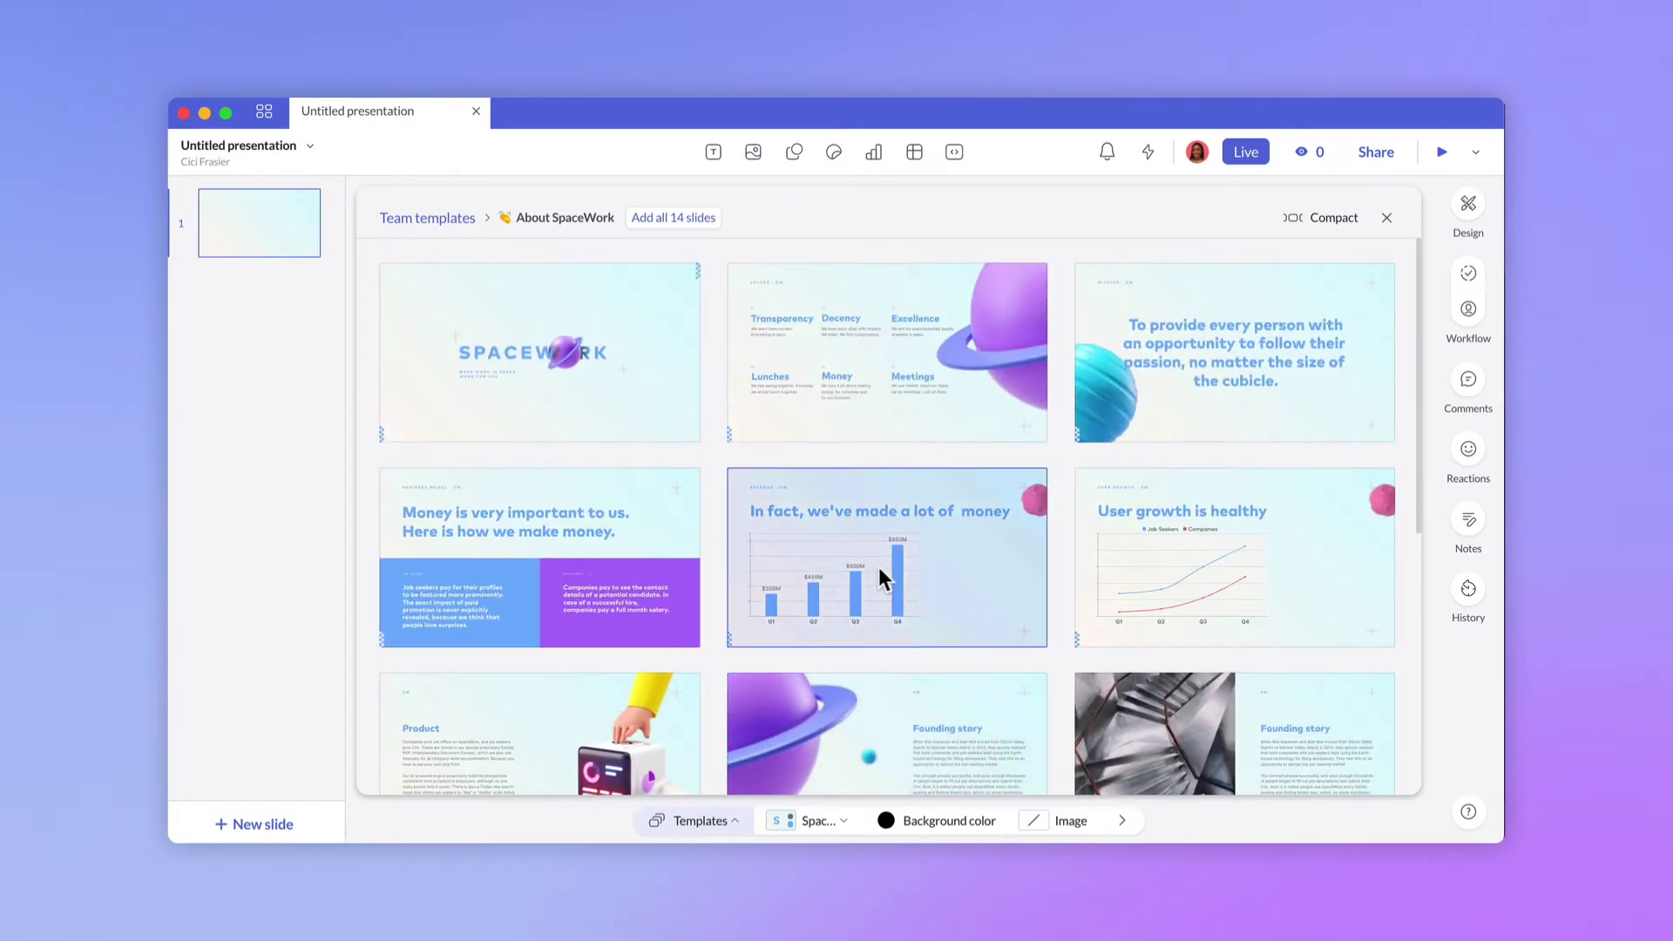
pyautogui.click(663, 217)
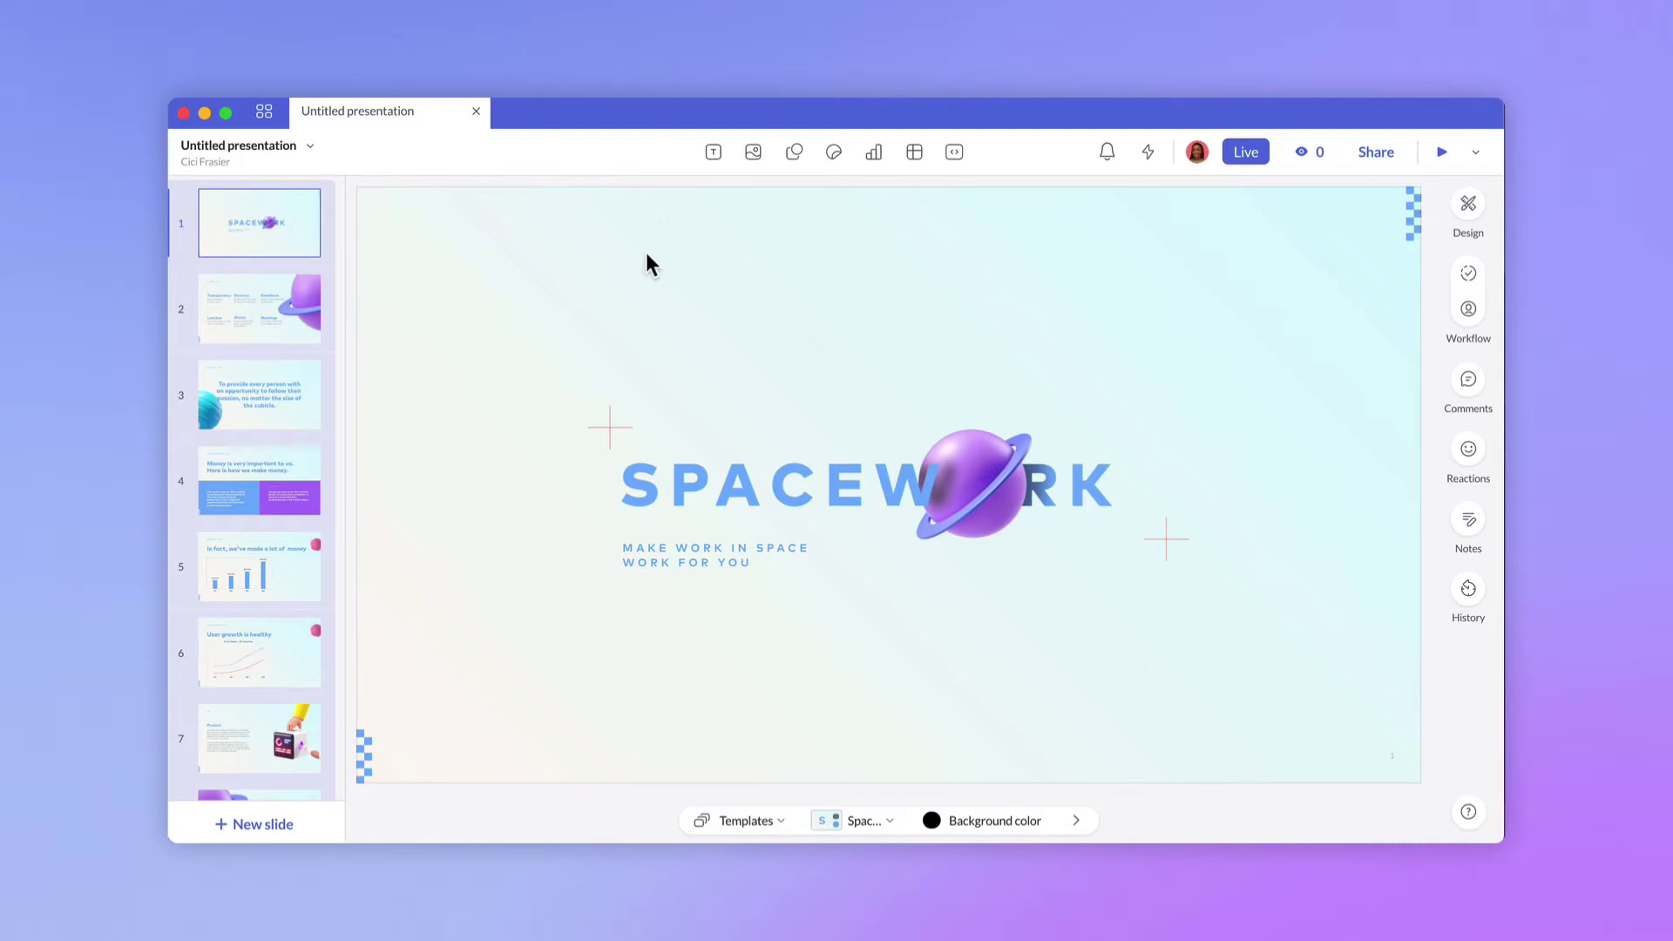
# Insert a blank second slide with the headline '3 Important Points'.
pyautogui.click(266, 822)
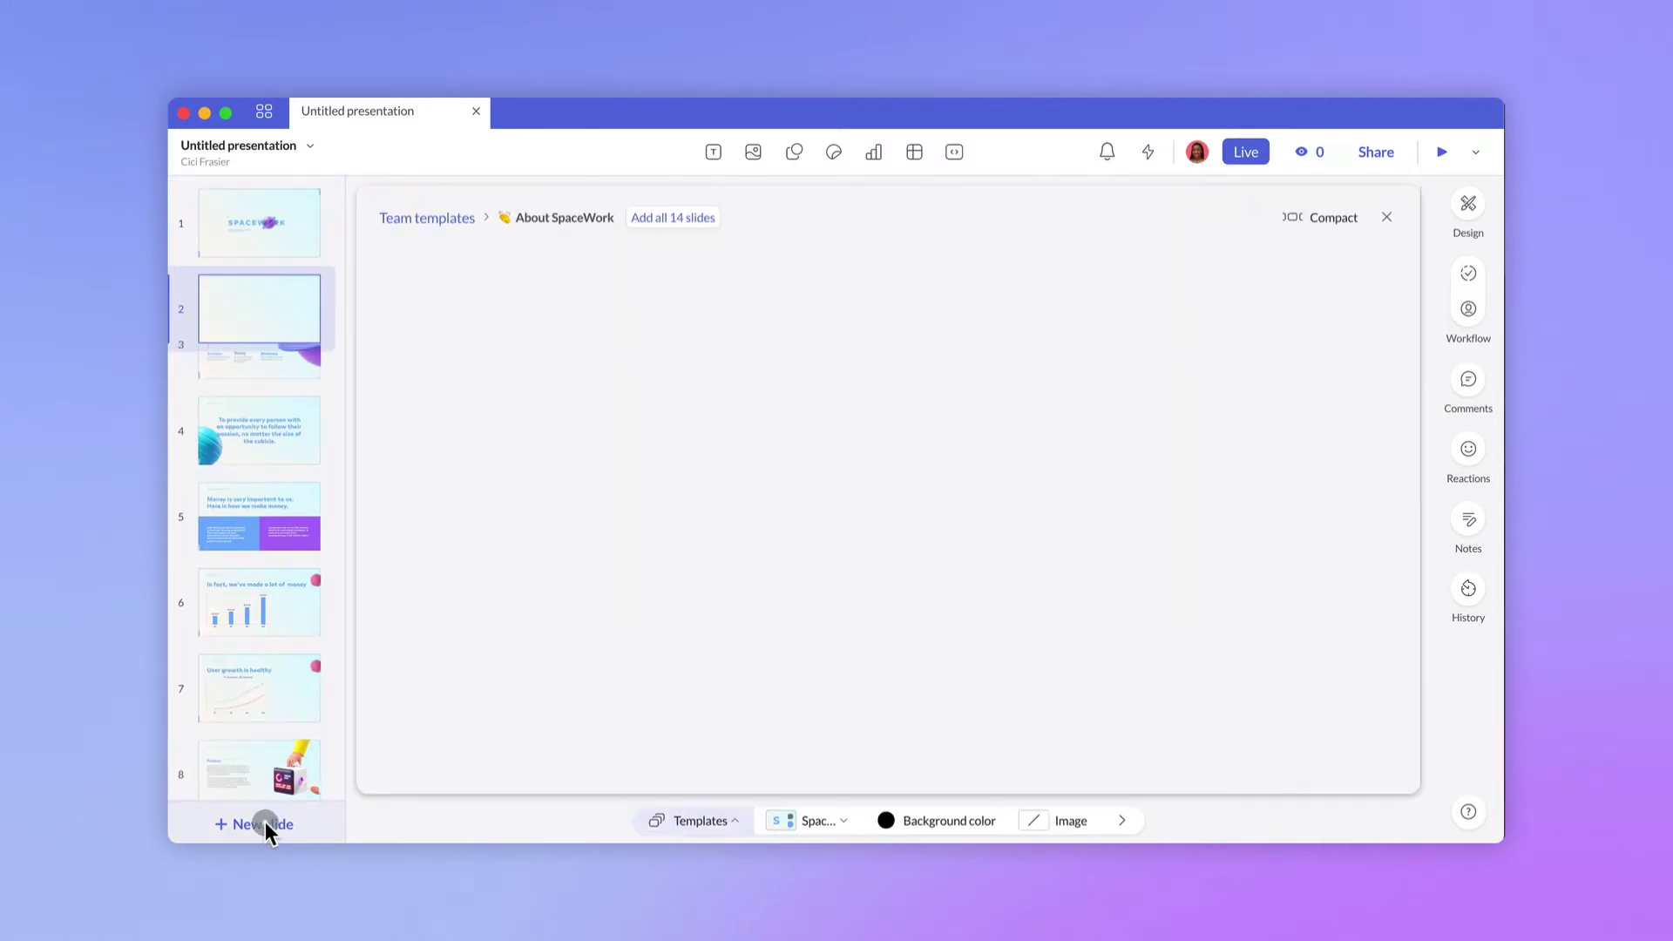
pyautogui.press('Escape')
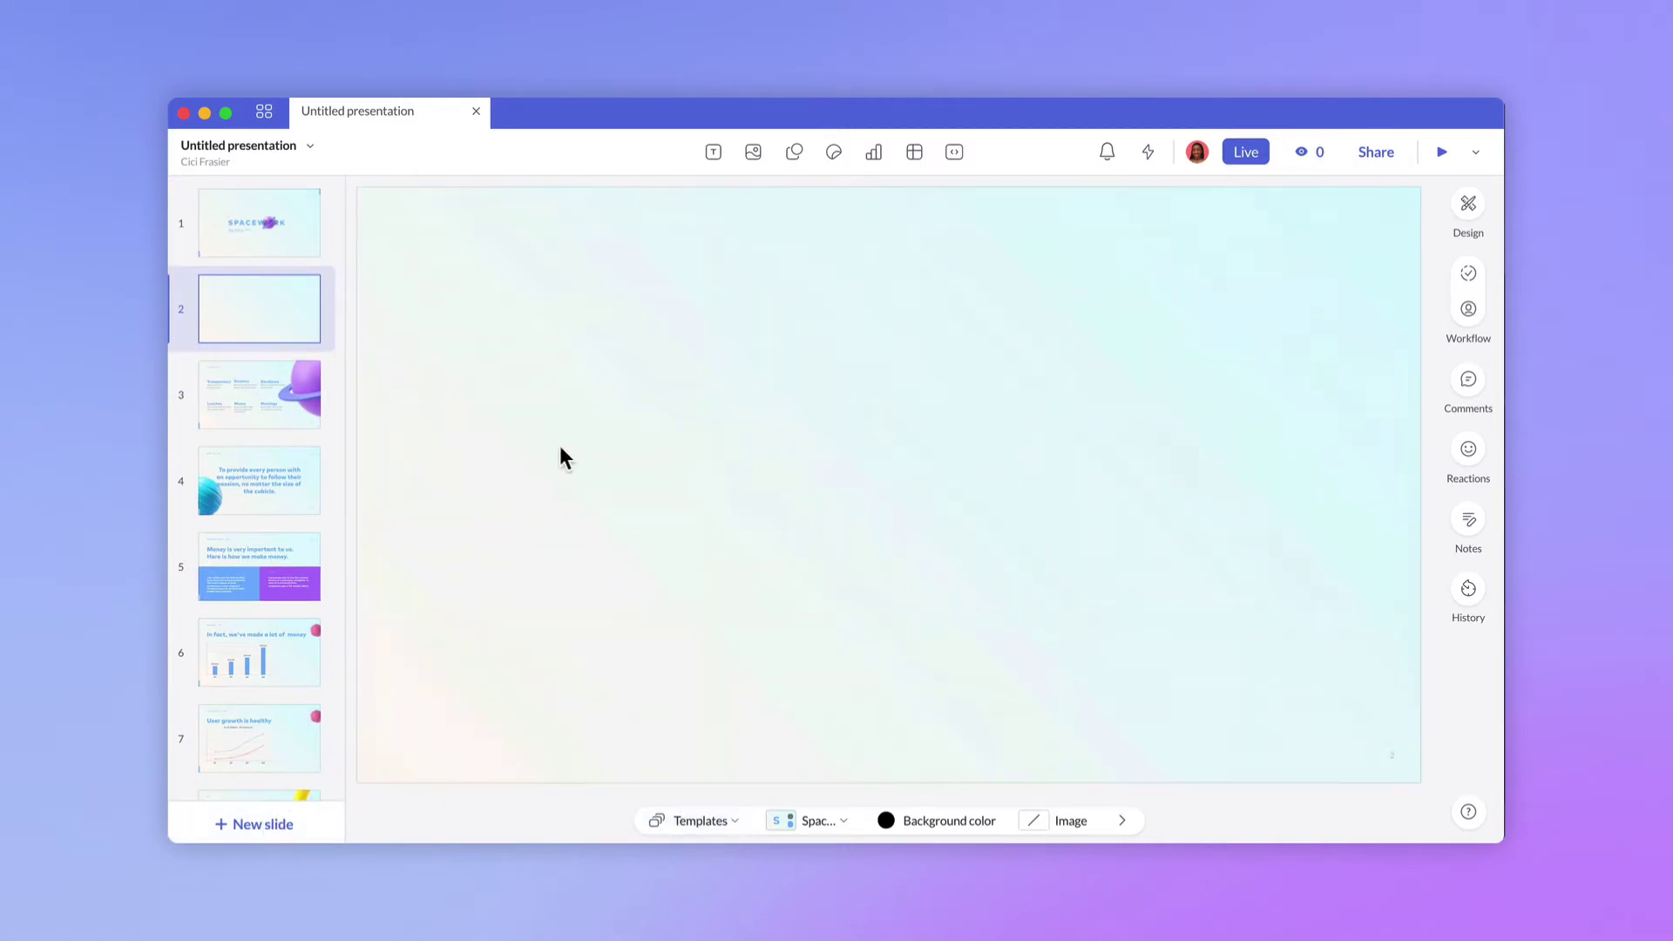
pyautogui.click(719, 149)
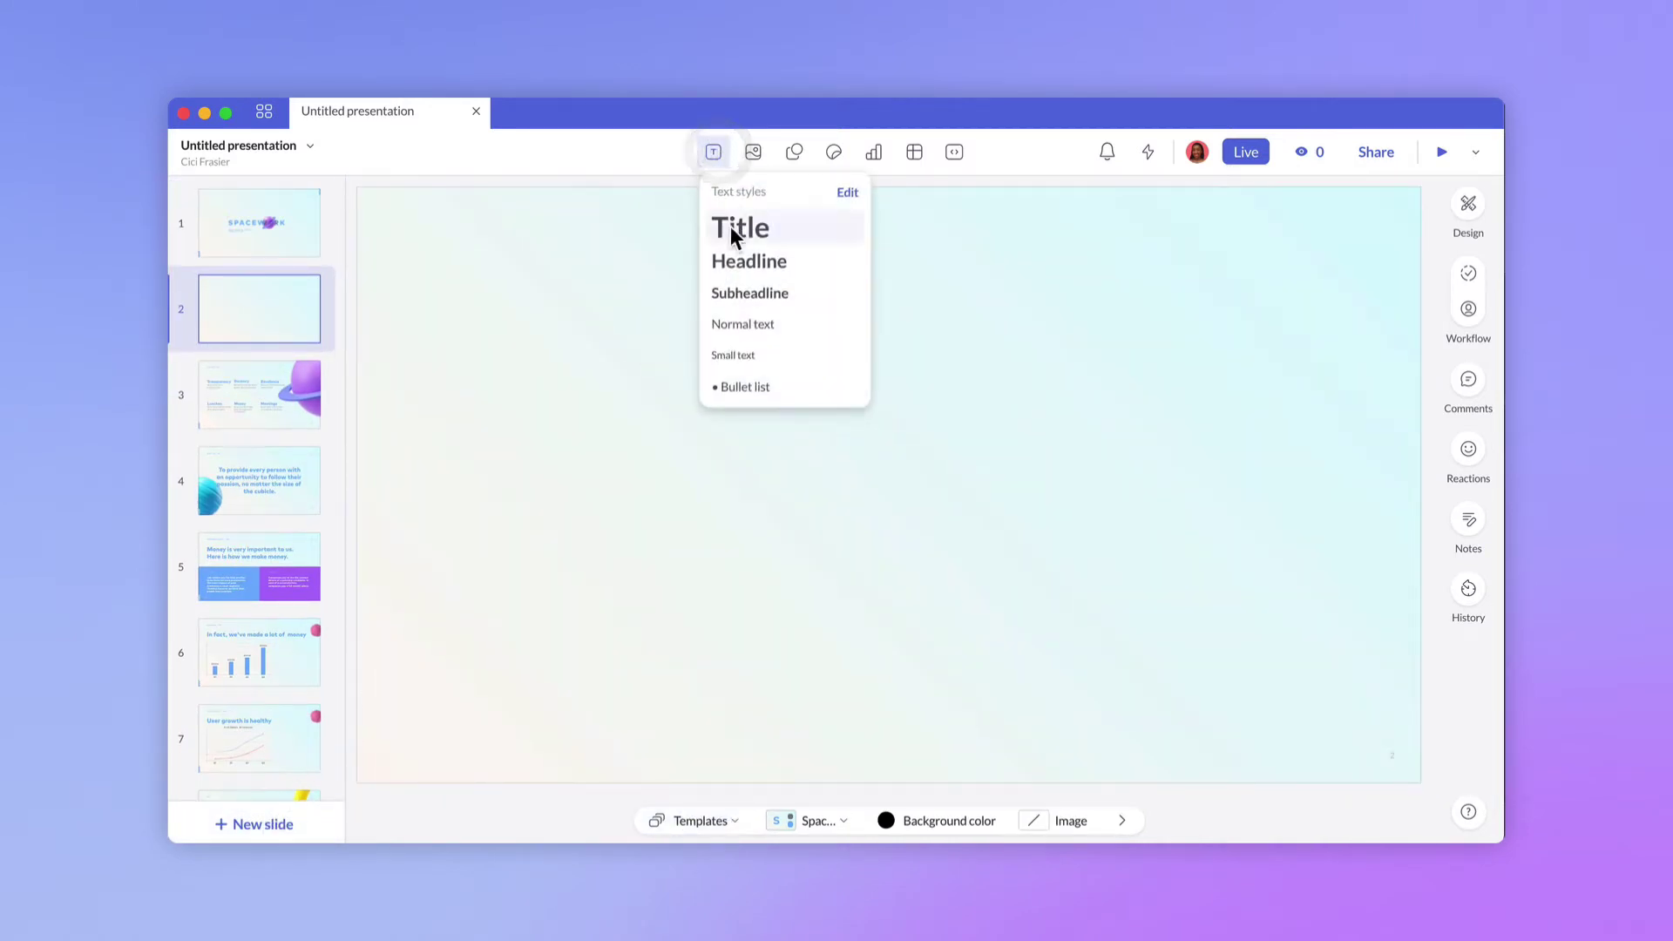
pyautogui.click(732, 262)
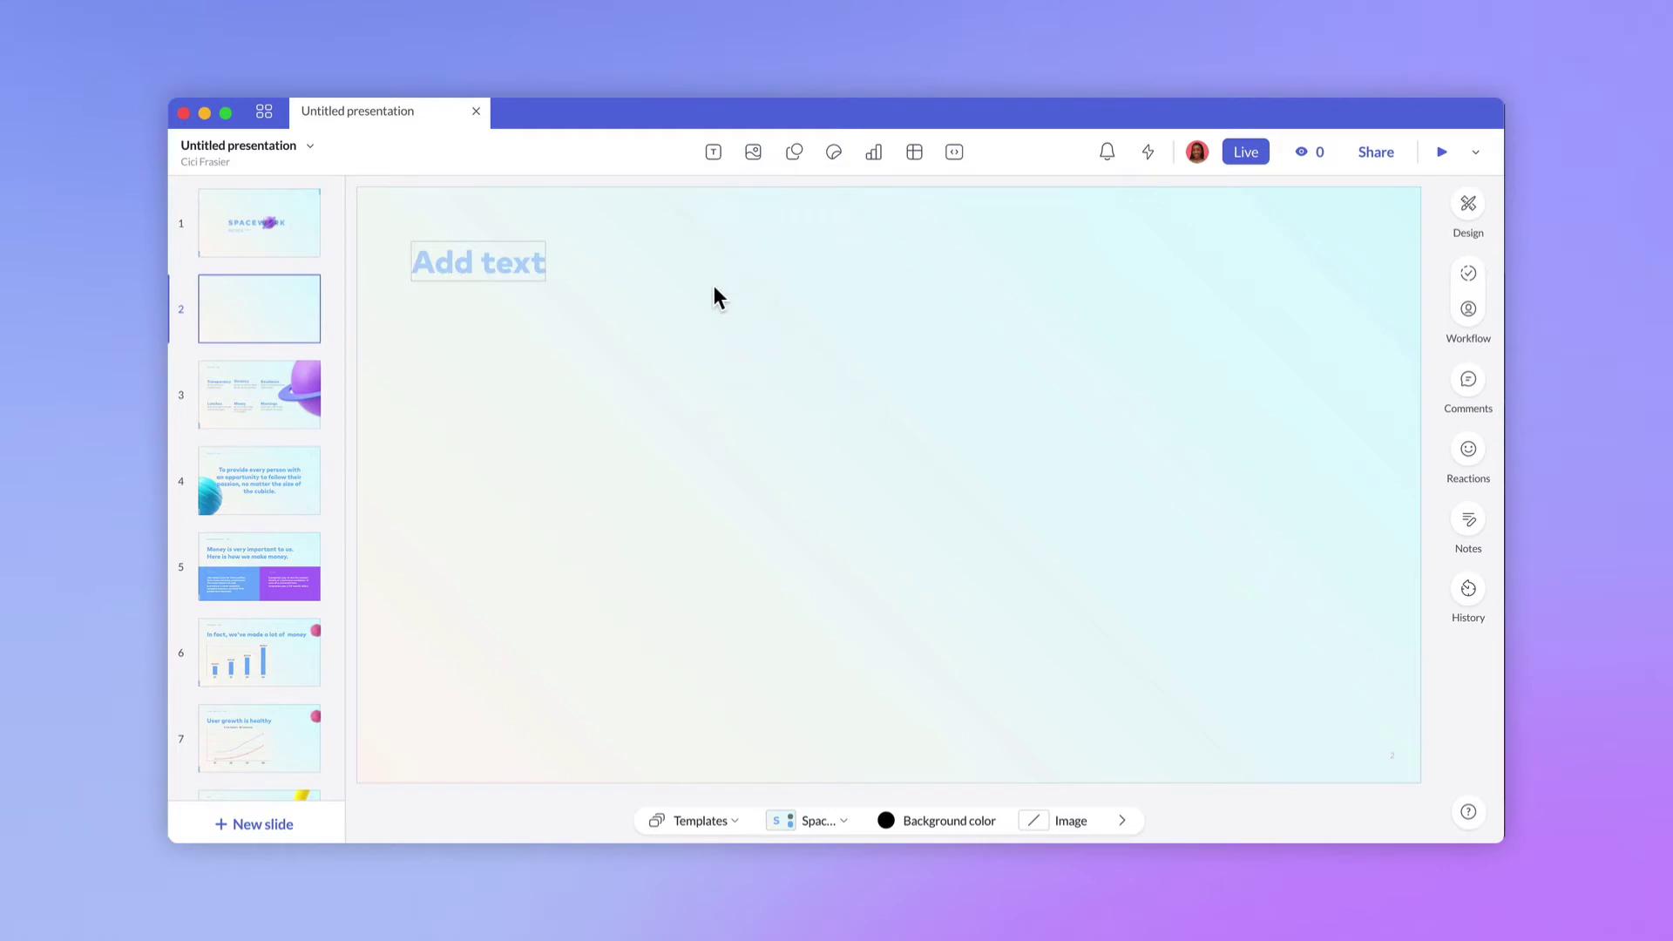
pyautogui.write('3 Important Points')
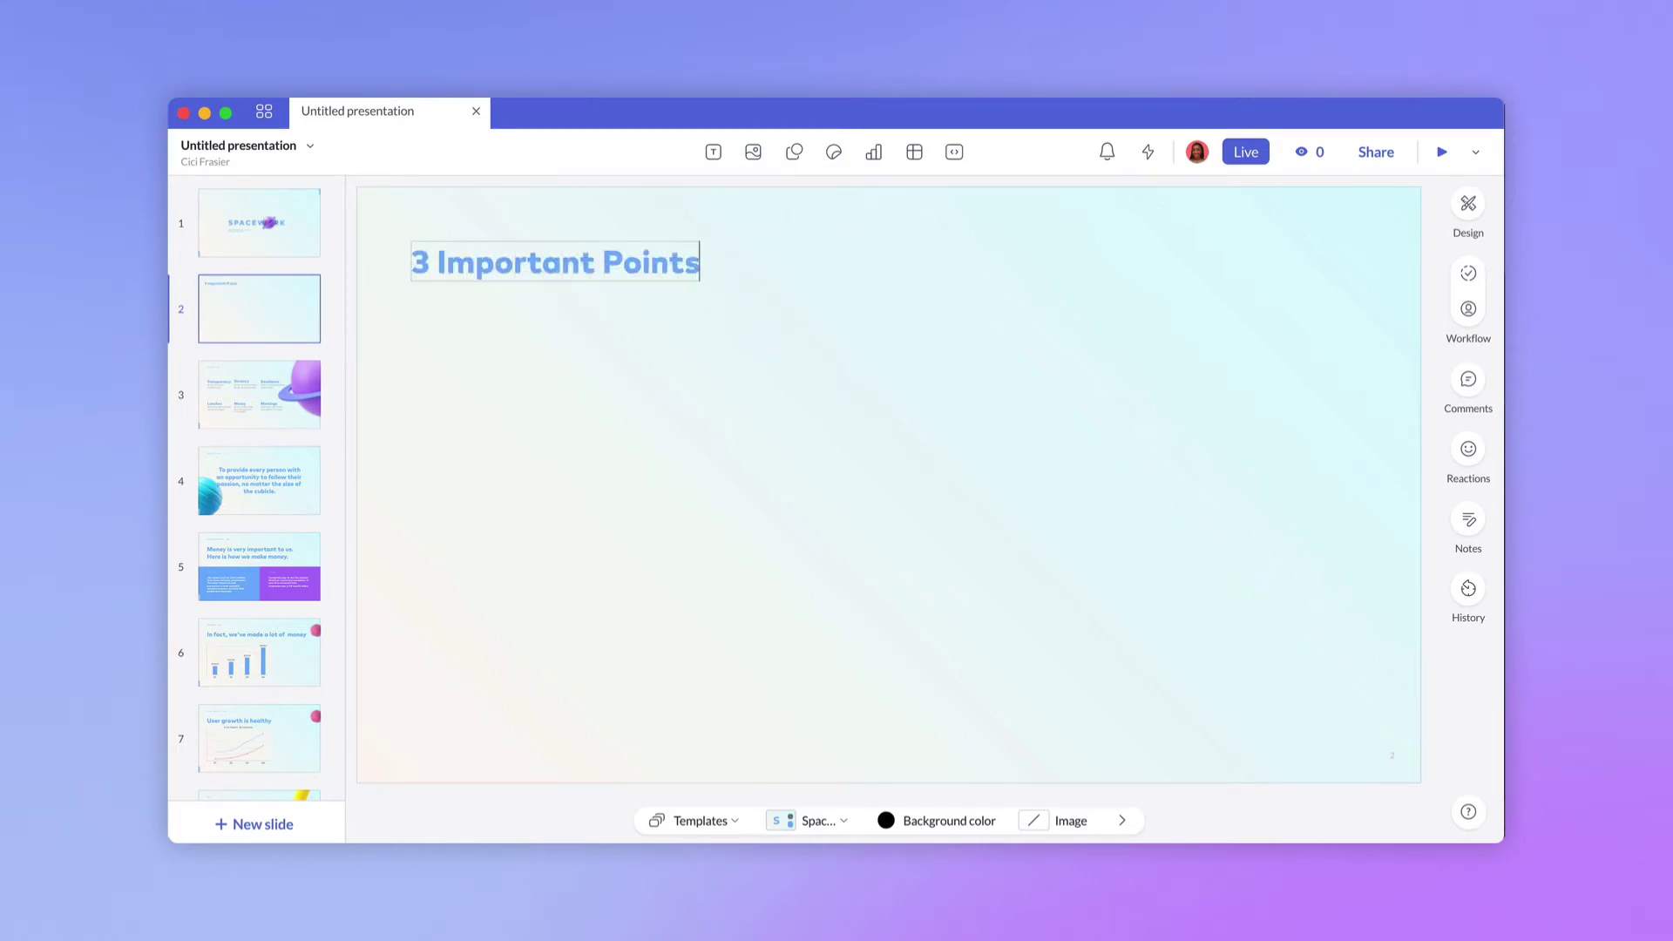
# Add a circle shape and enlarge it beneath the heading.
pyautogui.click(794, 153)
pyautogui.click(824, 293)
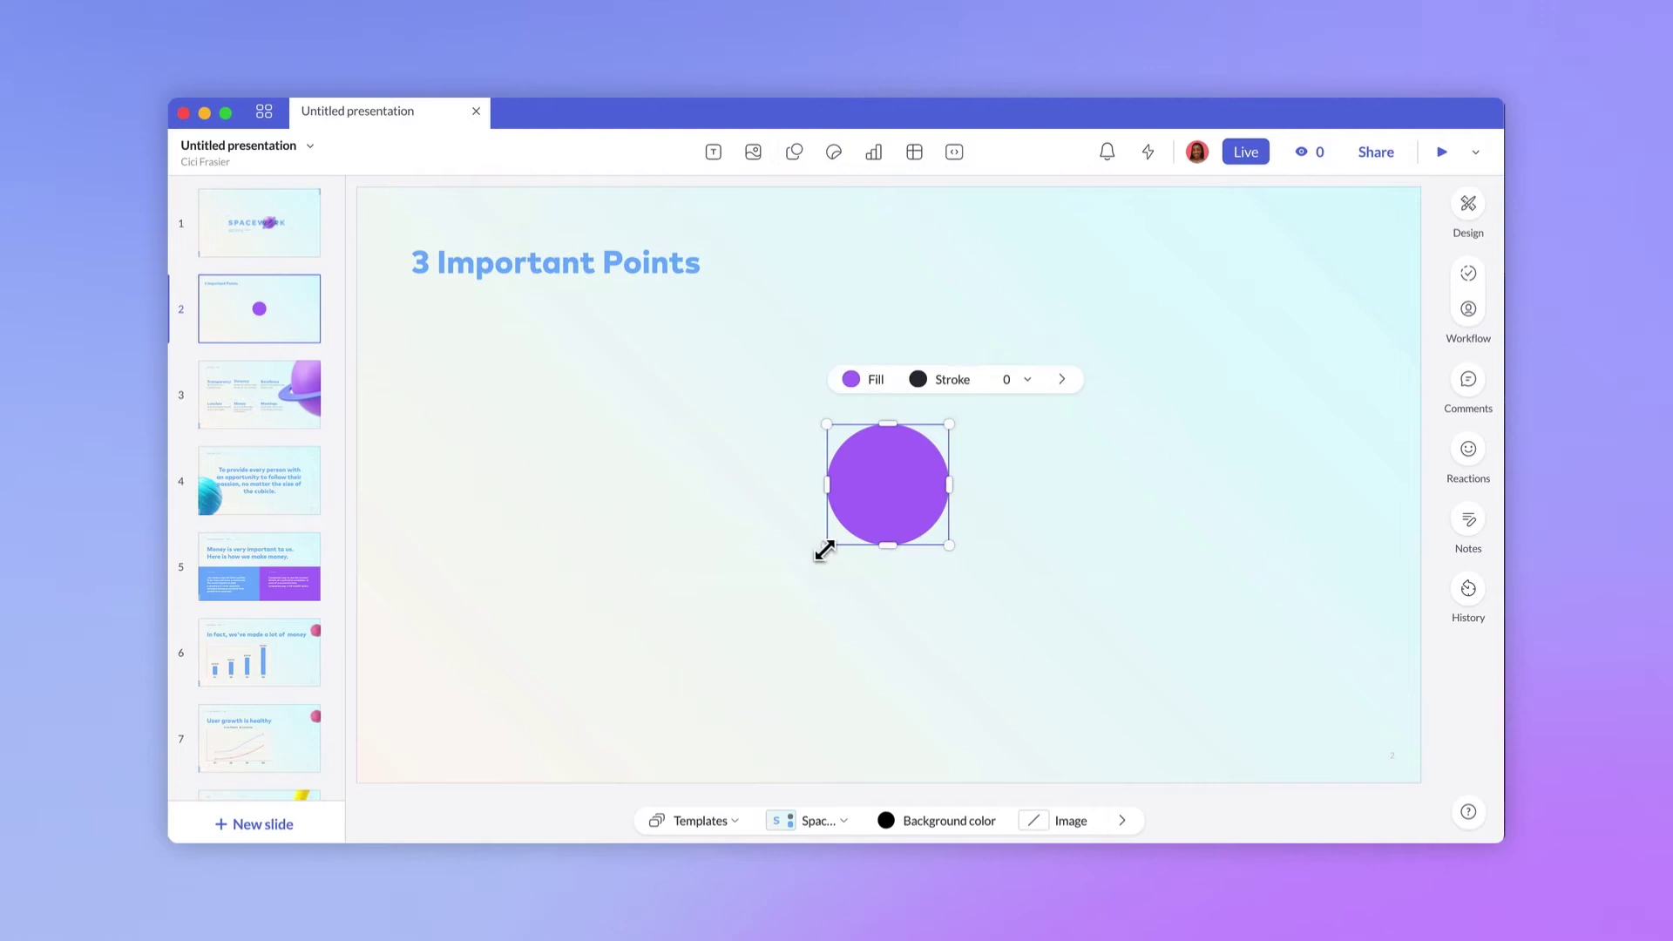
pyautogui.moveTo(827, 545); pyautogui.dragTo(554, 524)
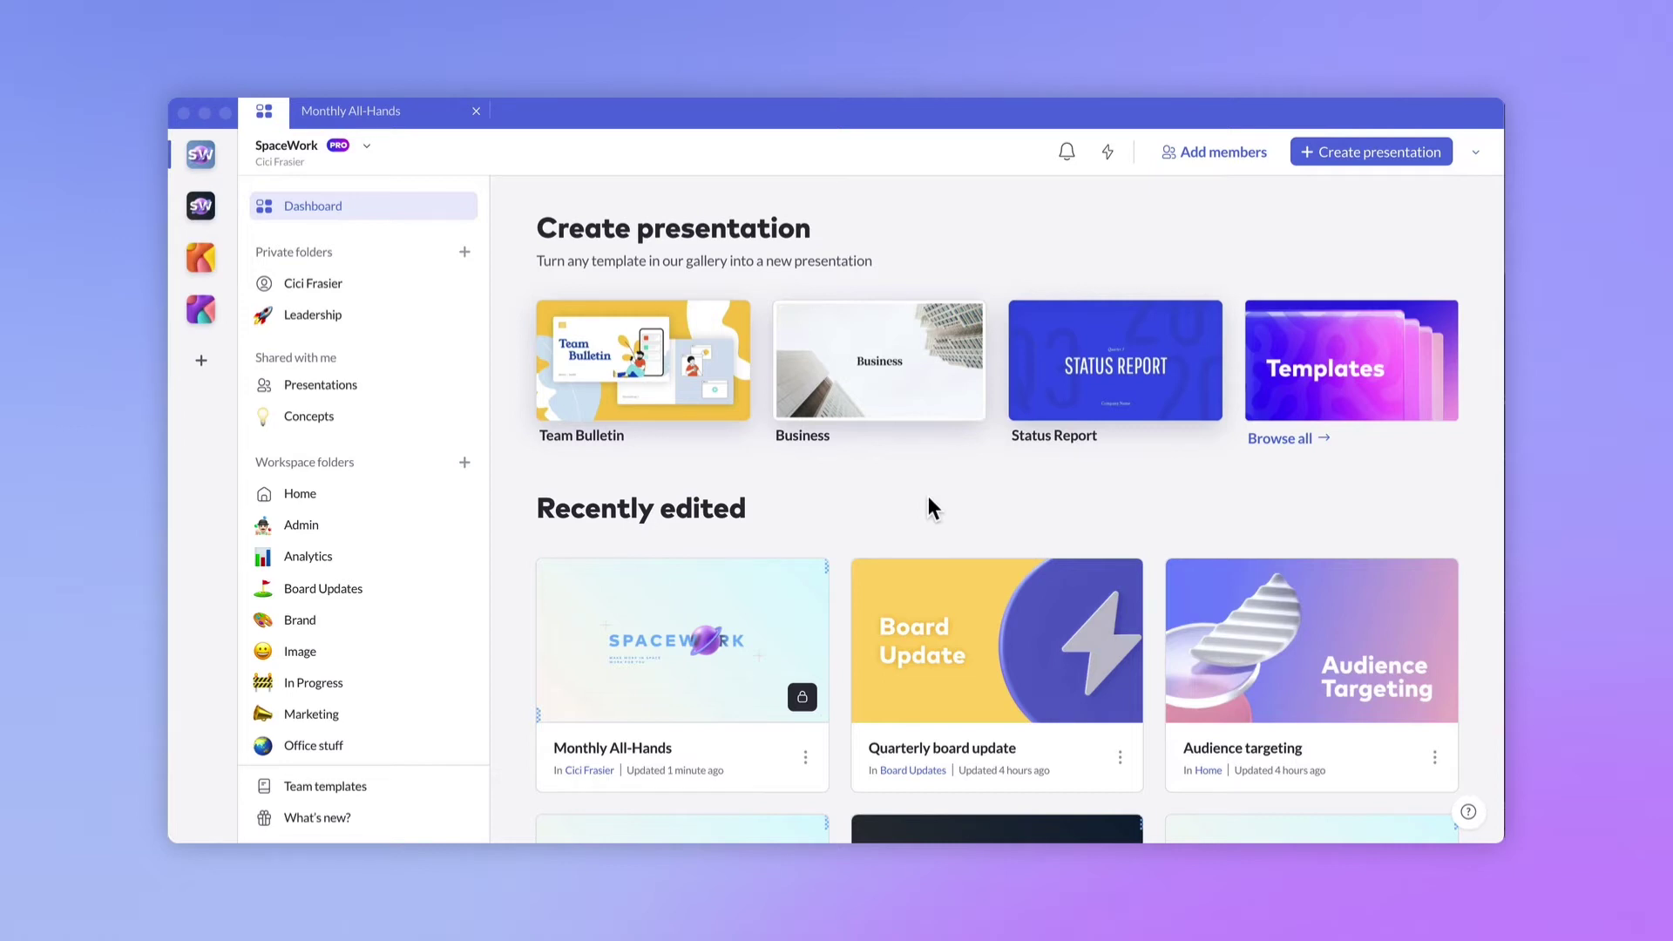
pyautogui.click(1268, 437)
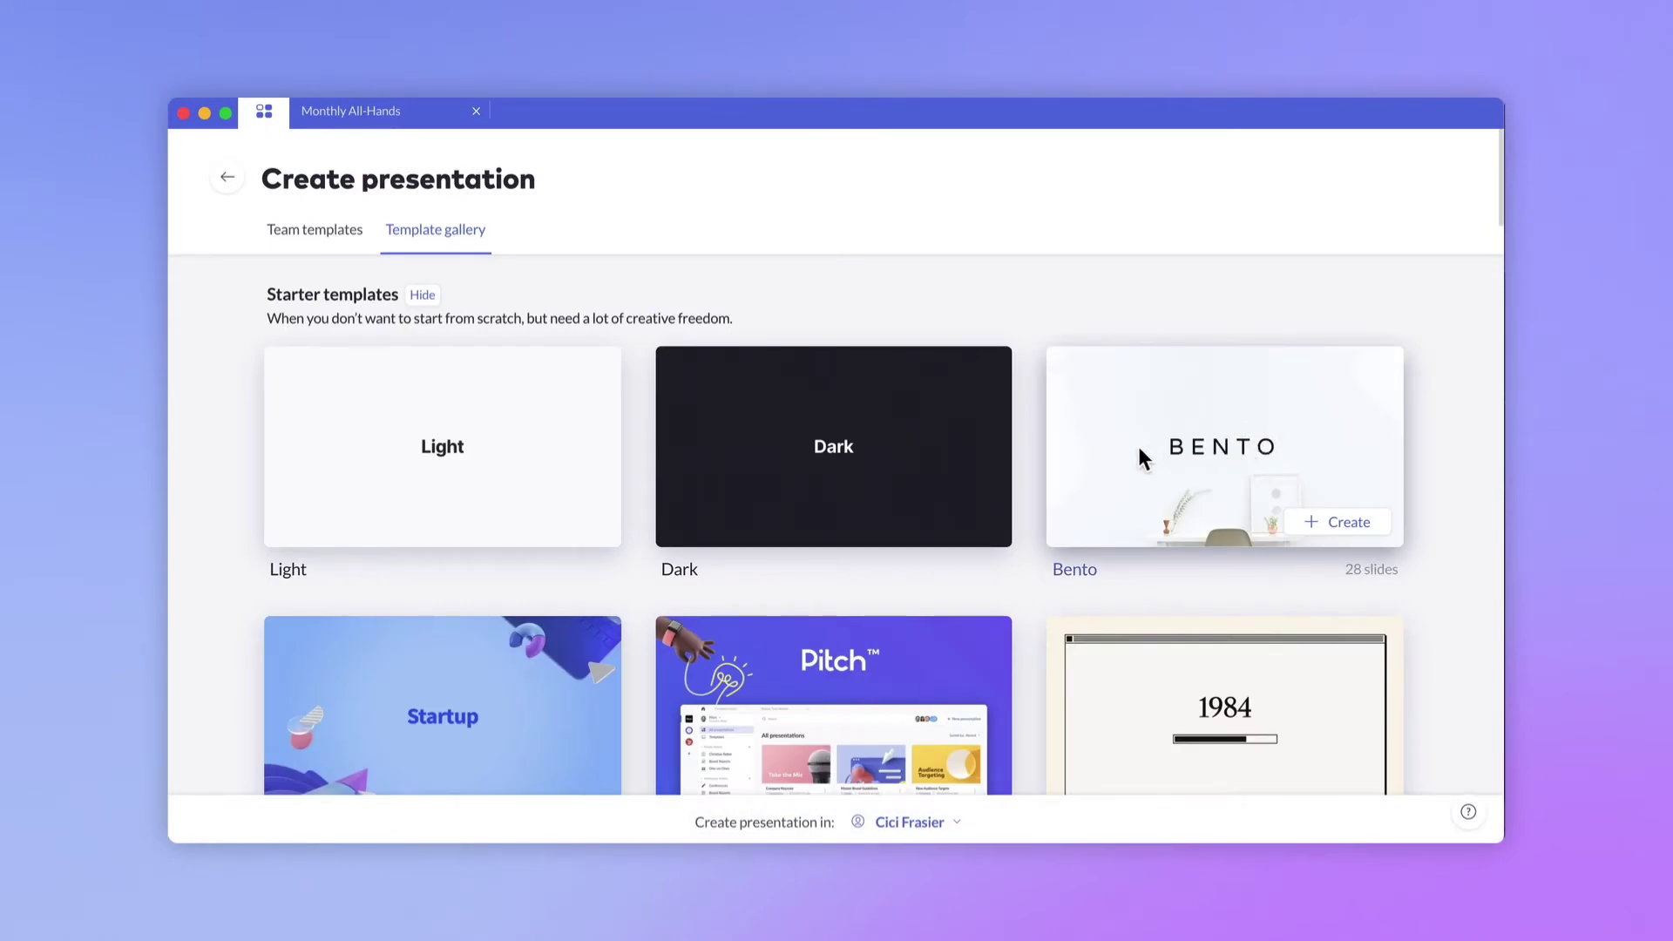
pyautogui.moveTo(933, 449)
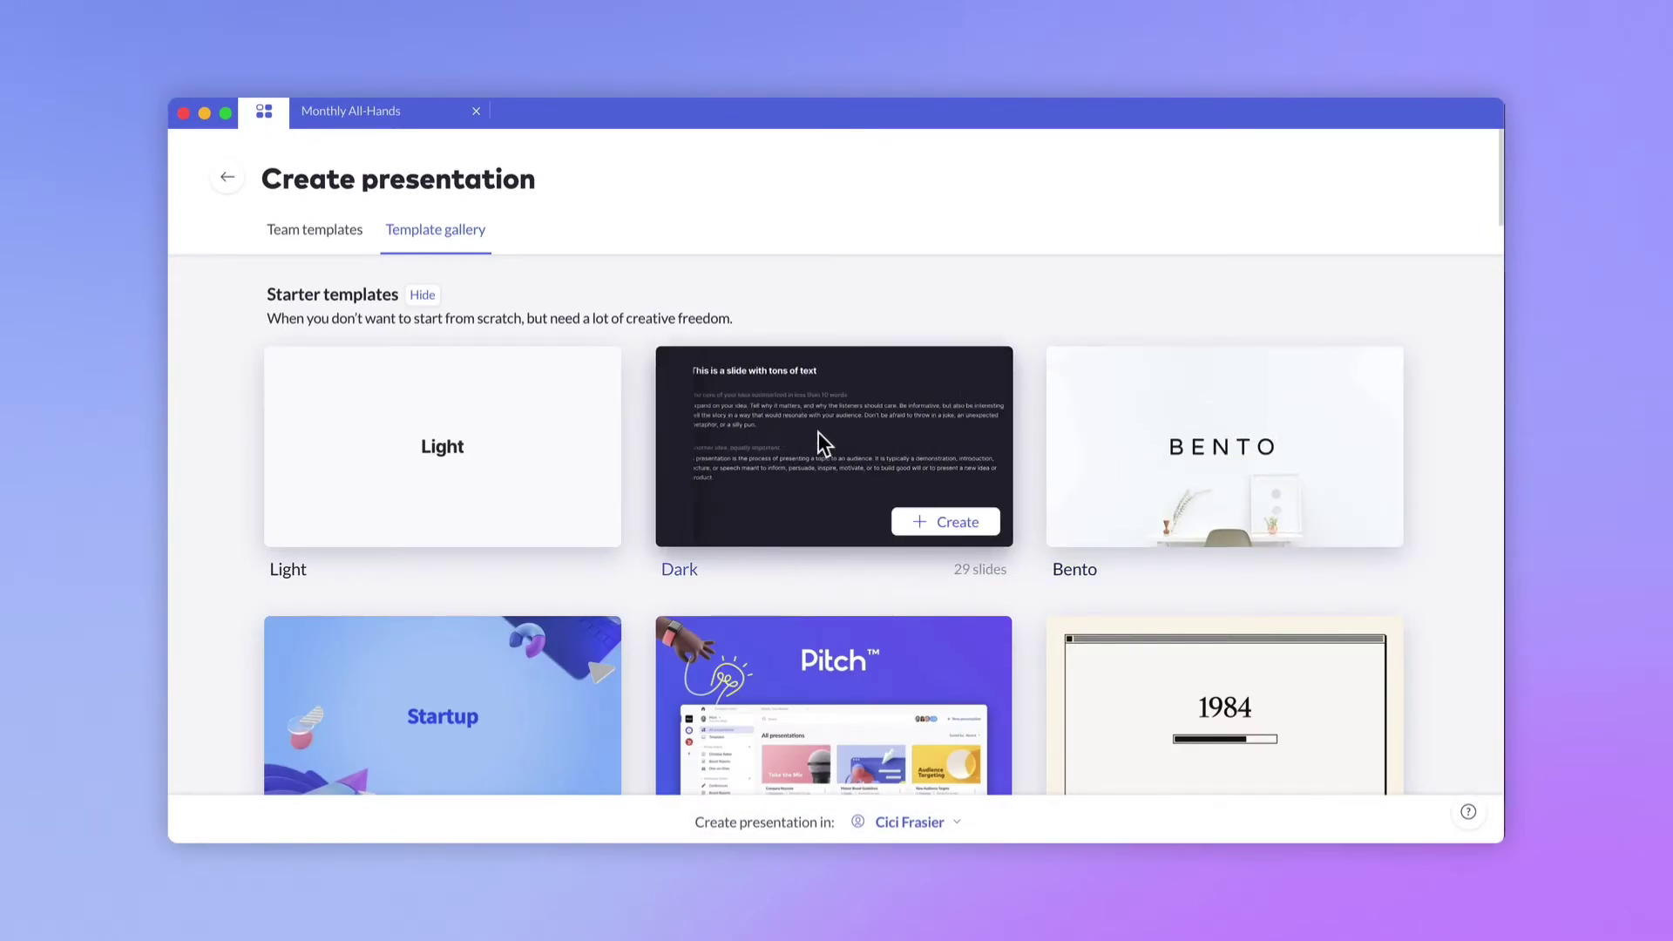
pyautogui.click(818, 432)
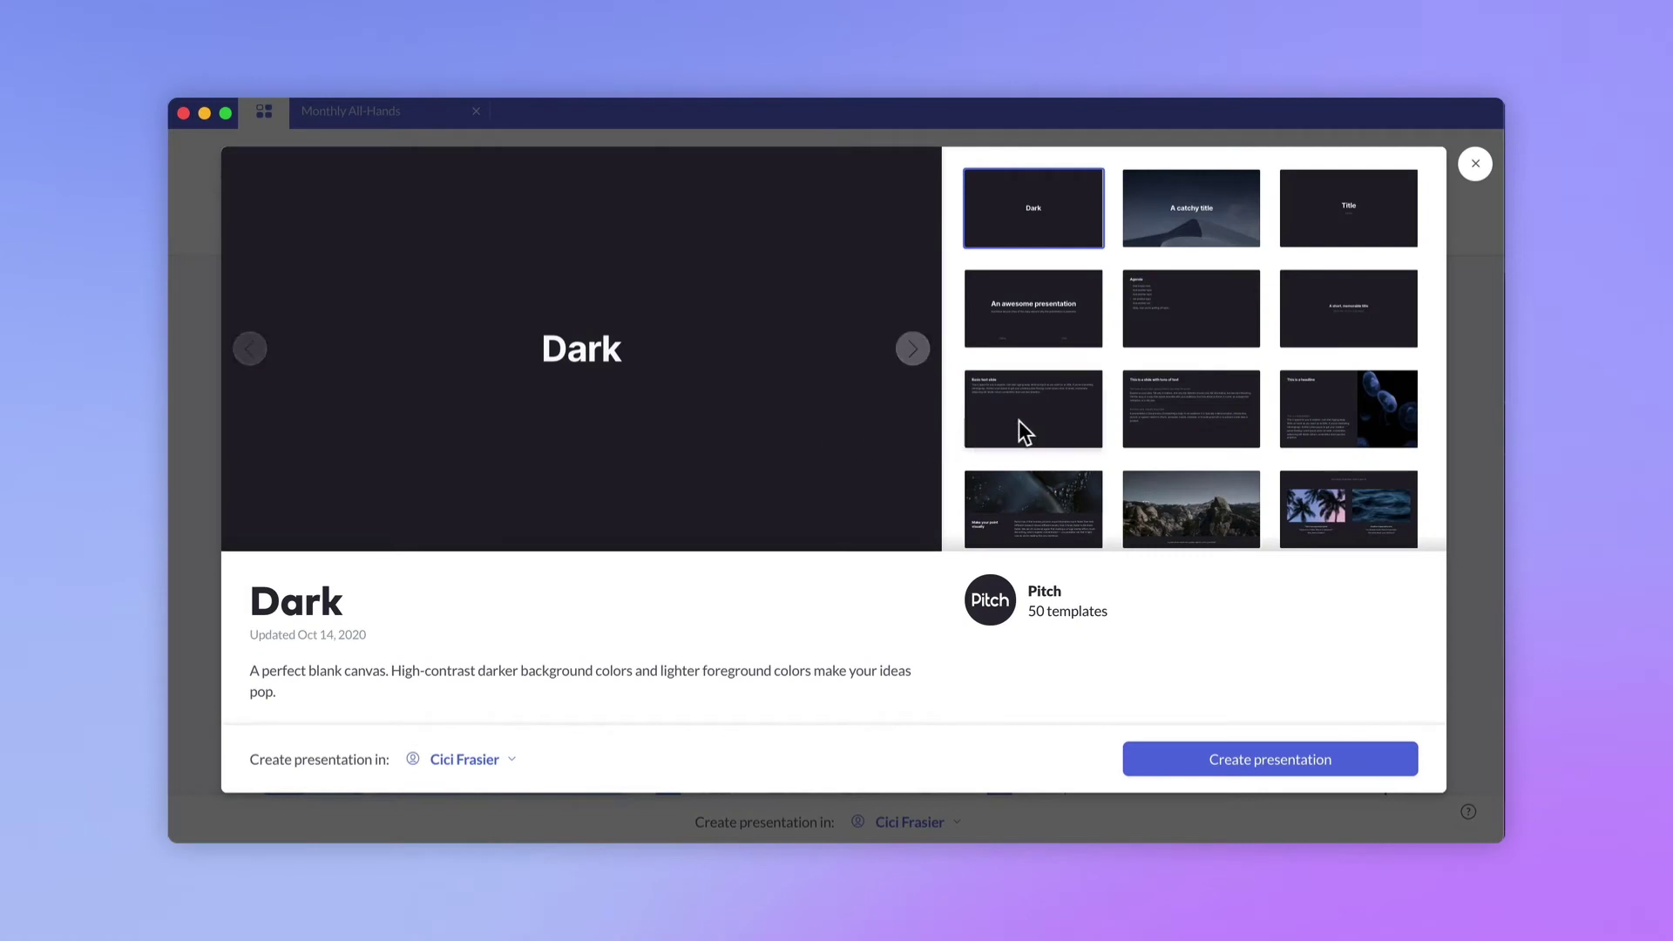
pyautogui.click(1019, 420)
pyautogui.scroll(-1, 1148, 474)
pyautogui.click(1172, 501)
pyautogui.scroll(-3, 1173, 501)
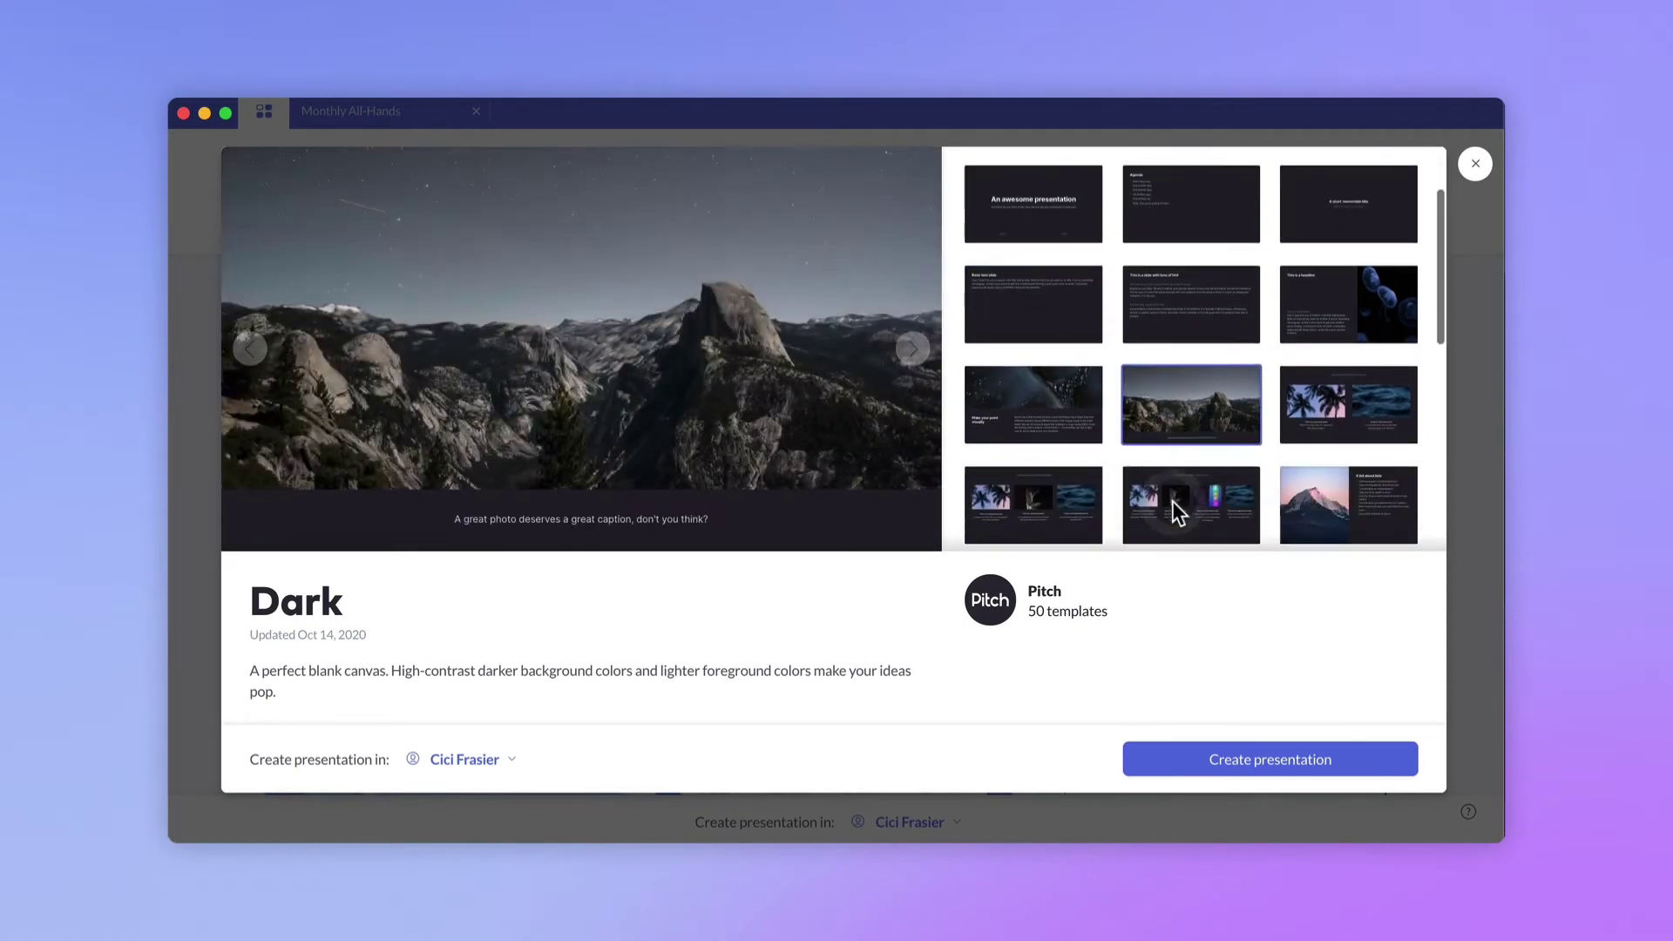
pyautogui.click(1169, 451)
pyautogui.scroll(-3, 1169, 451)
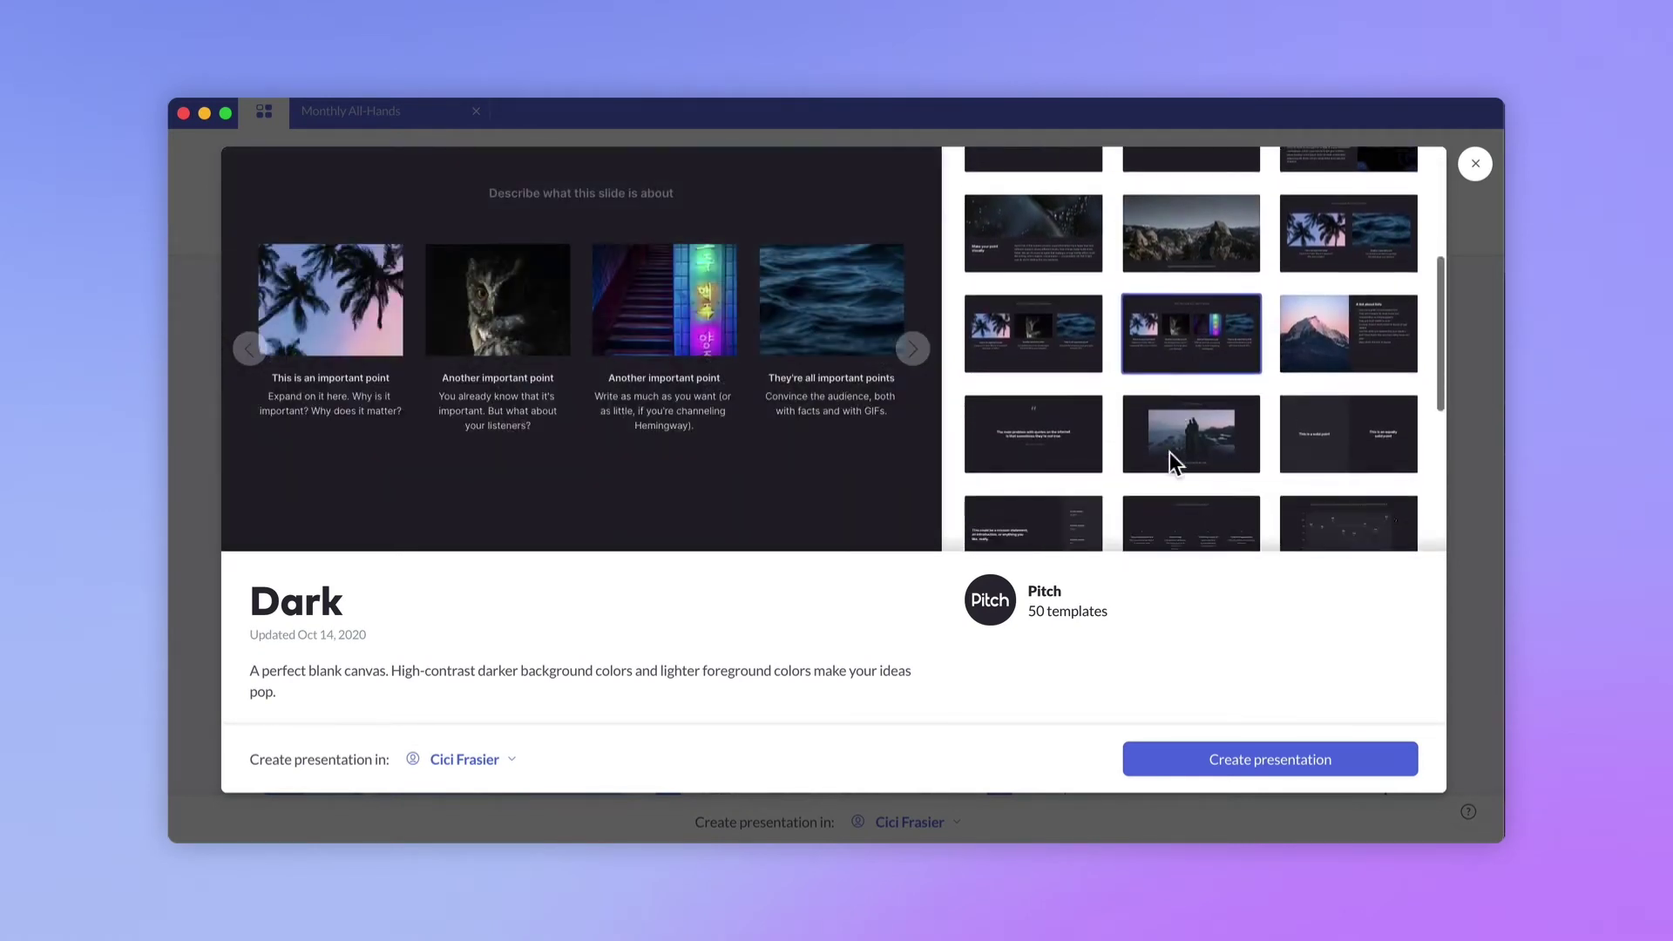
pyautogui.click(1169, 451)
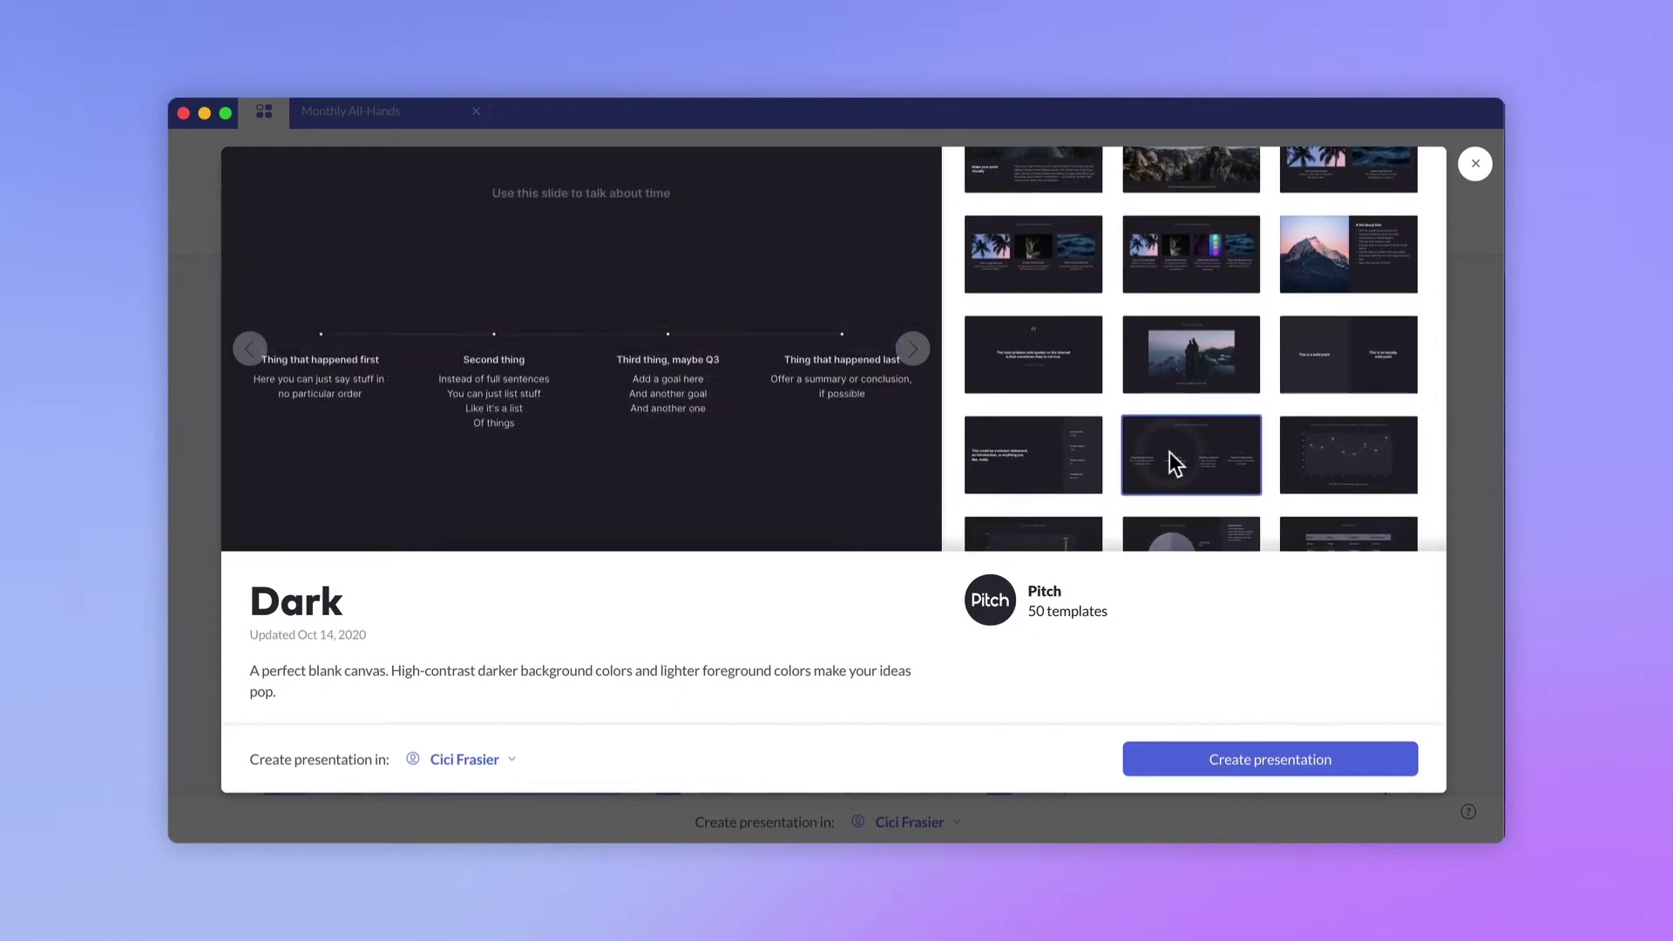
pyautogui.click(1472, 164)
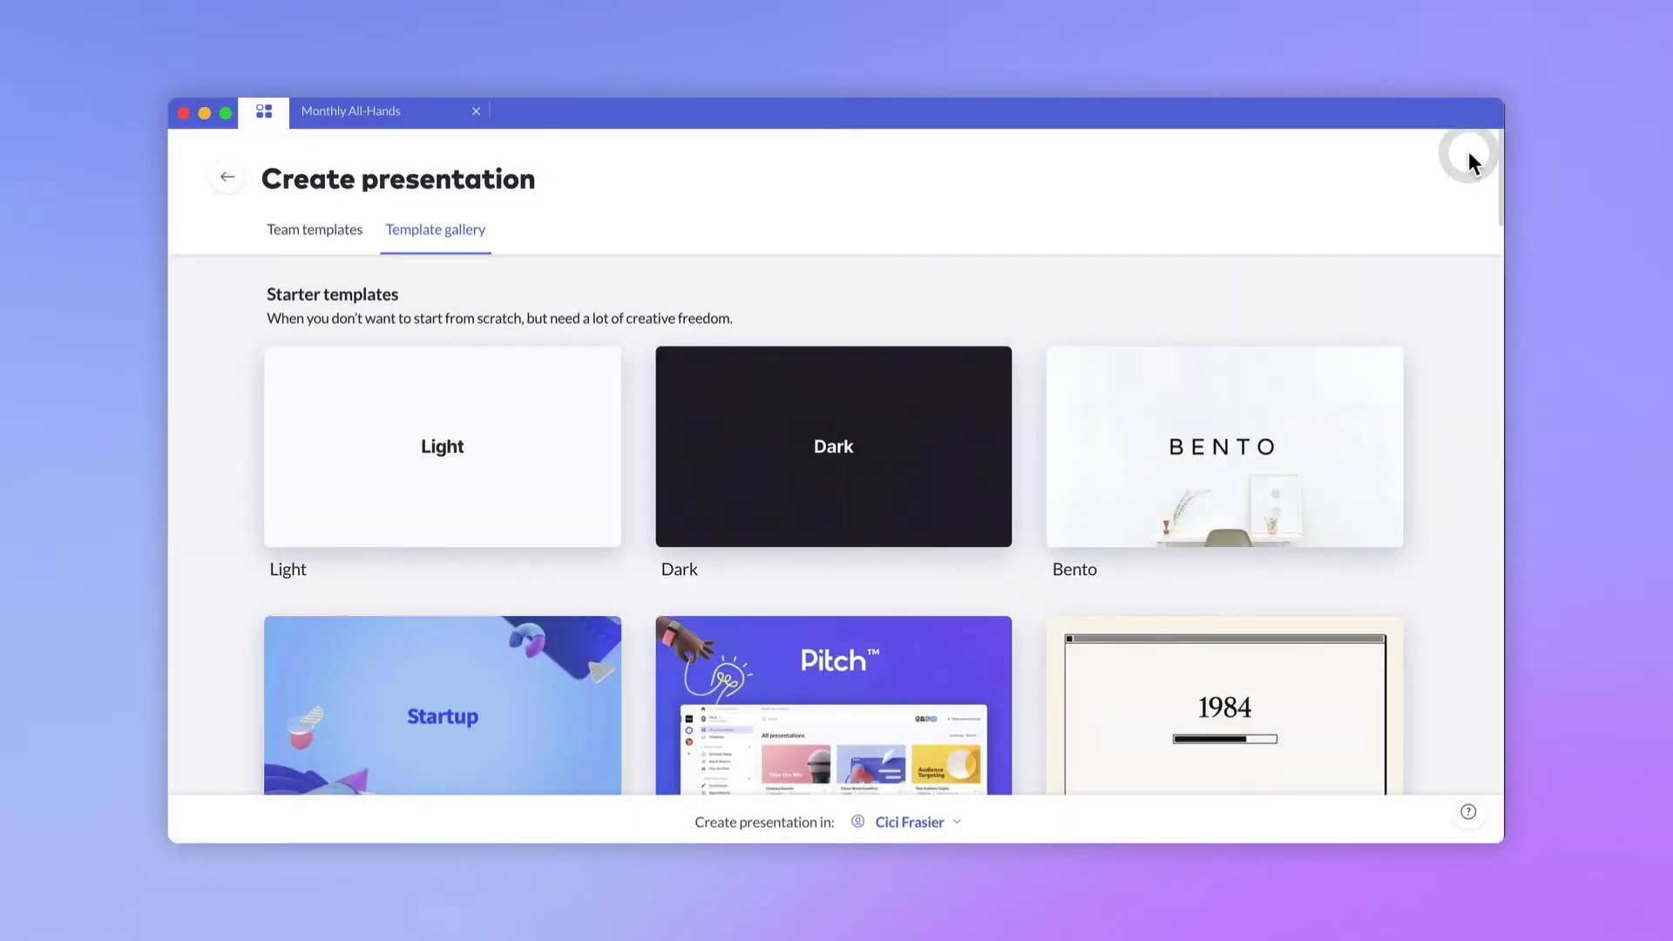
pyautogui.scroll(-10, 880, 575)
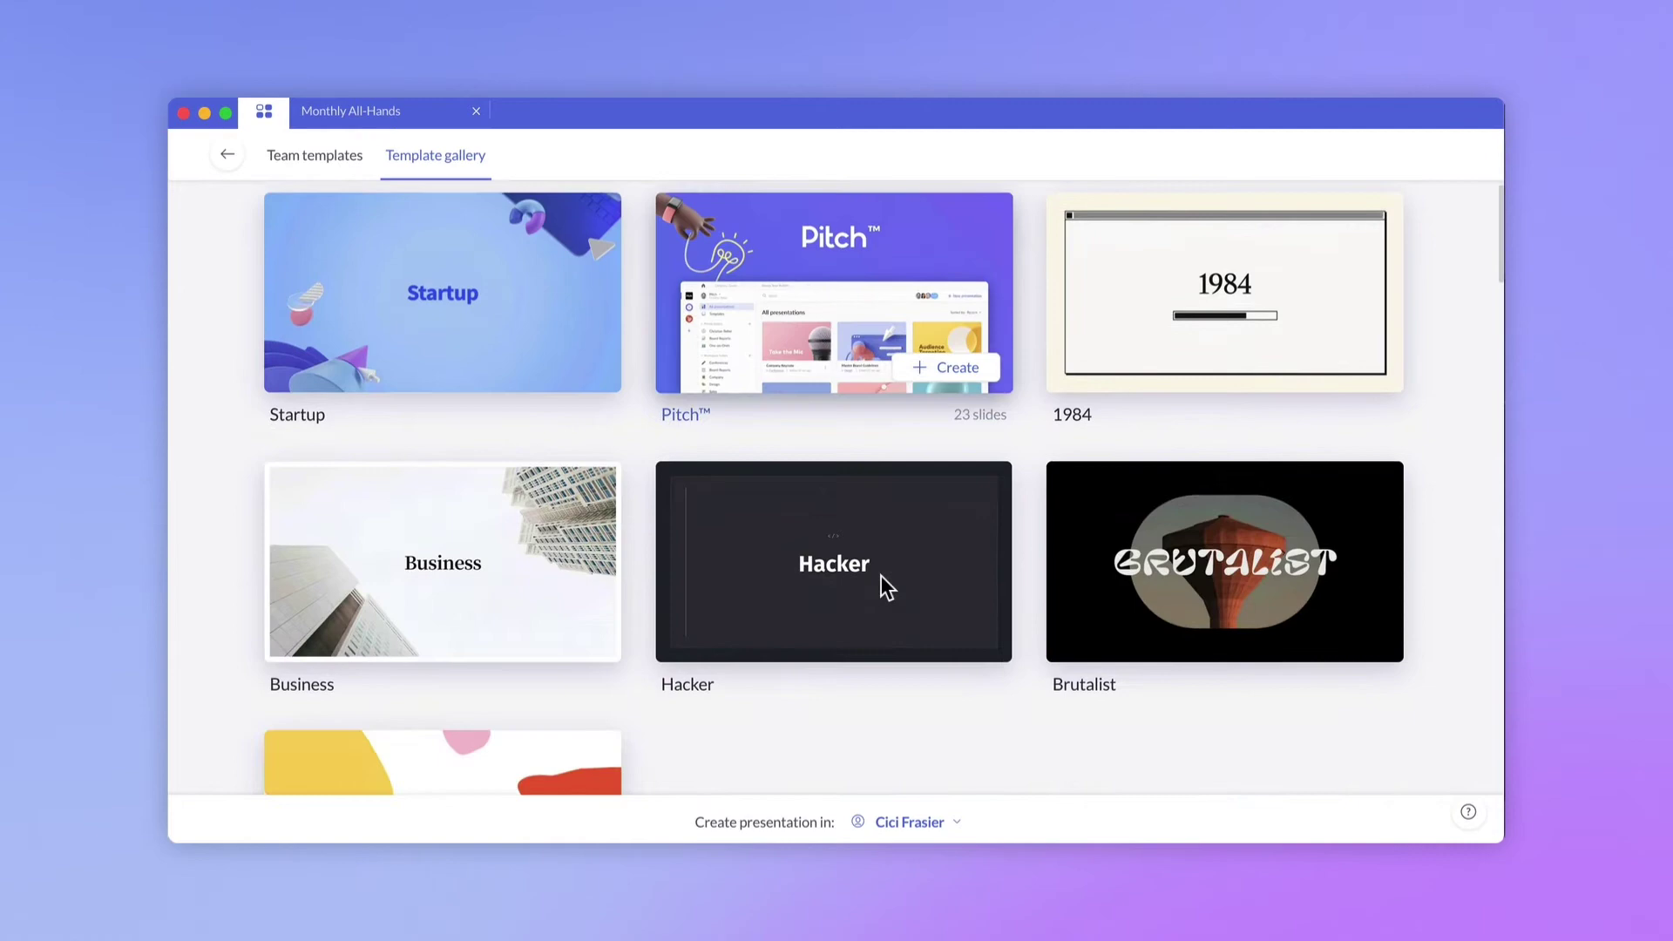
pyautogui.scroll(-8, 881, 578)
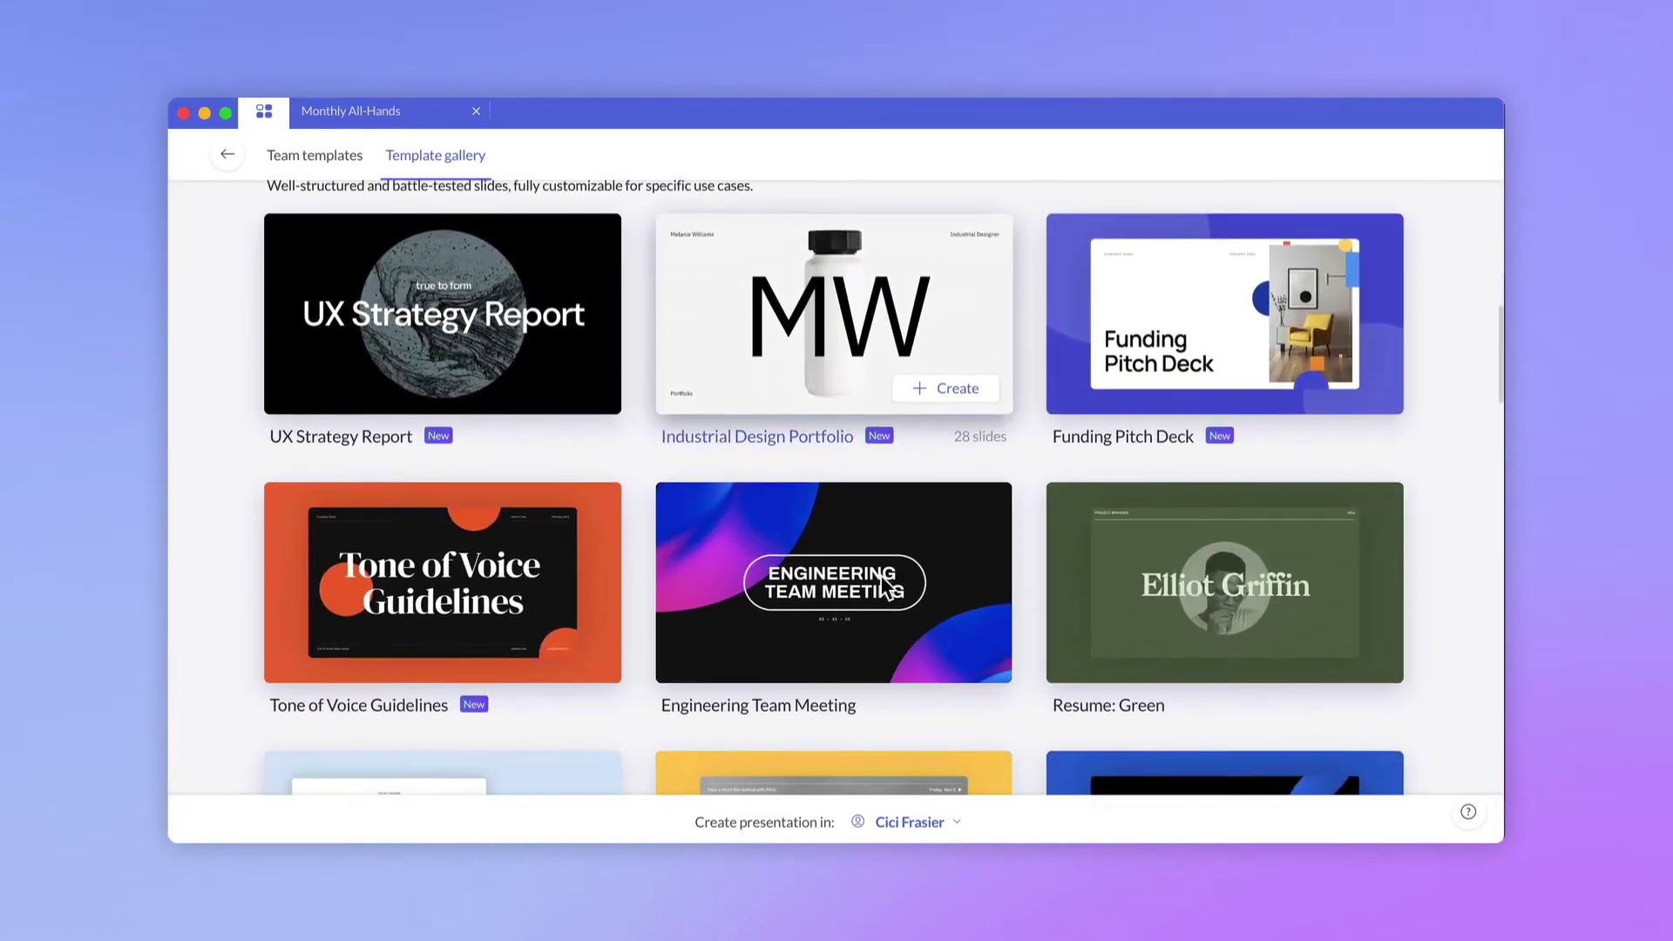
pyautogui.scroll(-7, 881, 575)
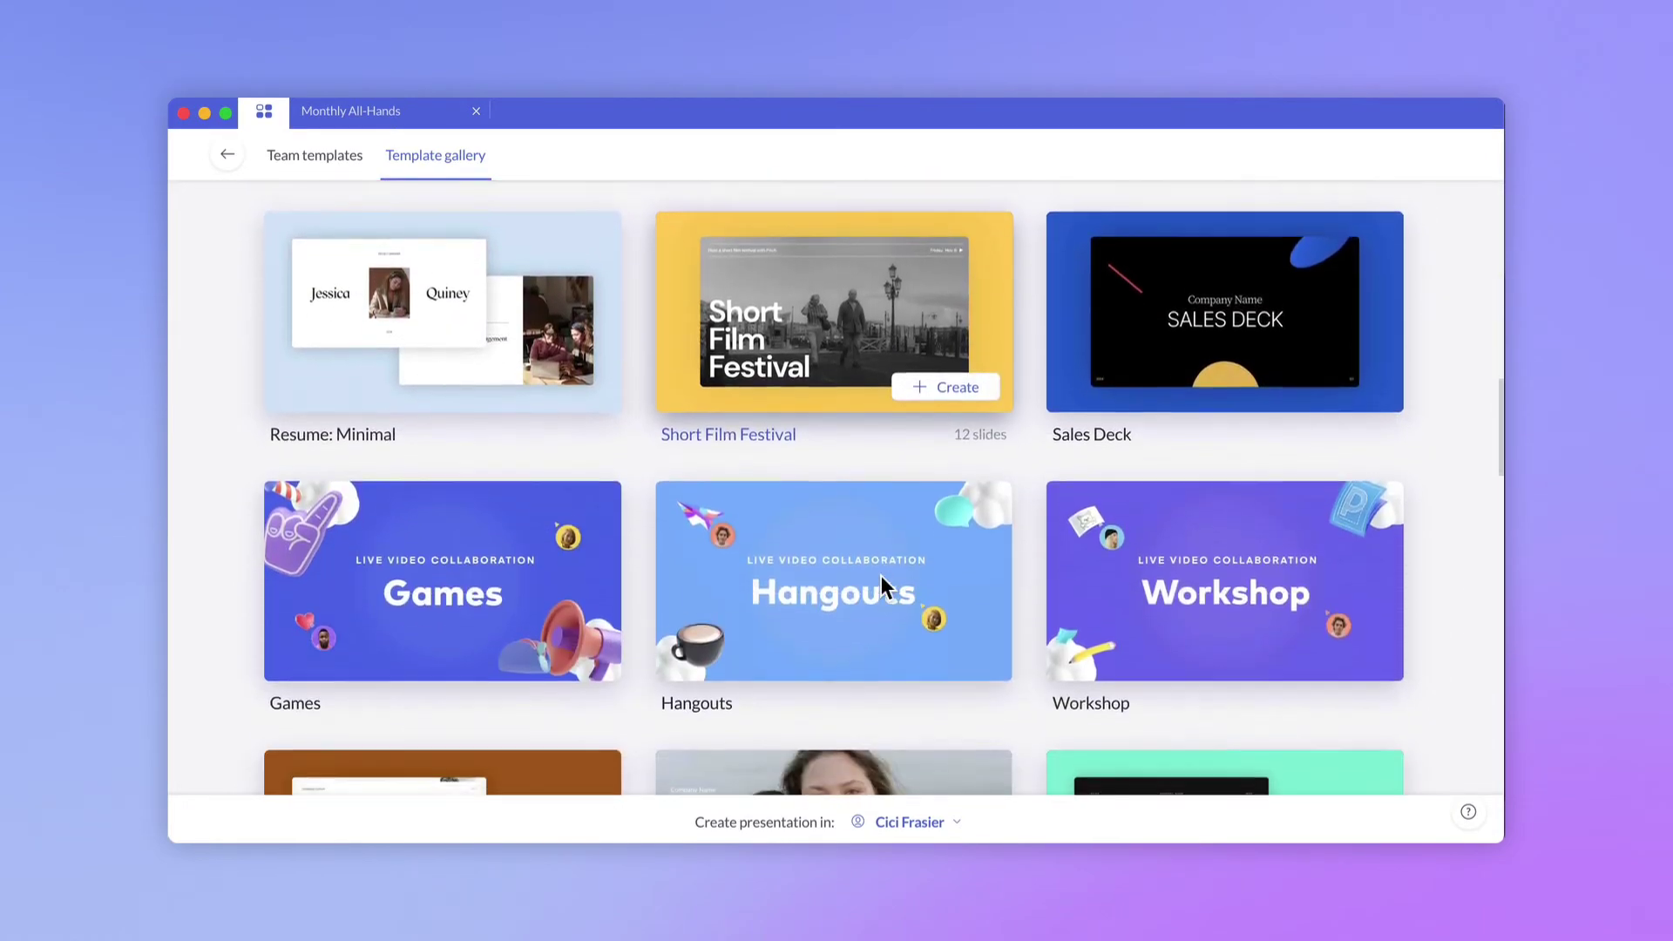
pyautogui.scroll(-4, 880, 577)
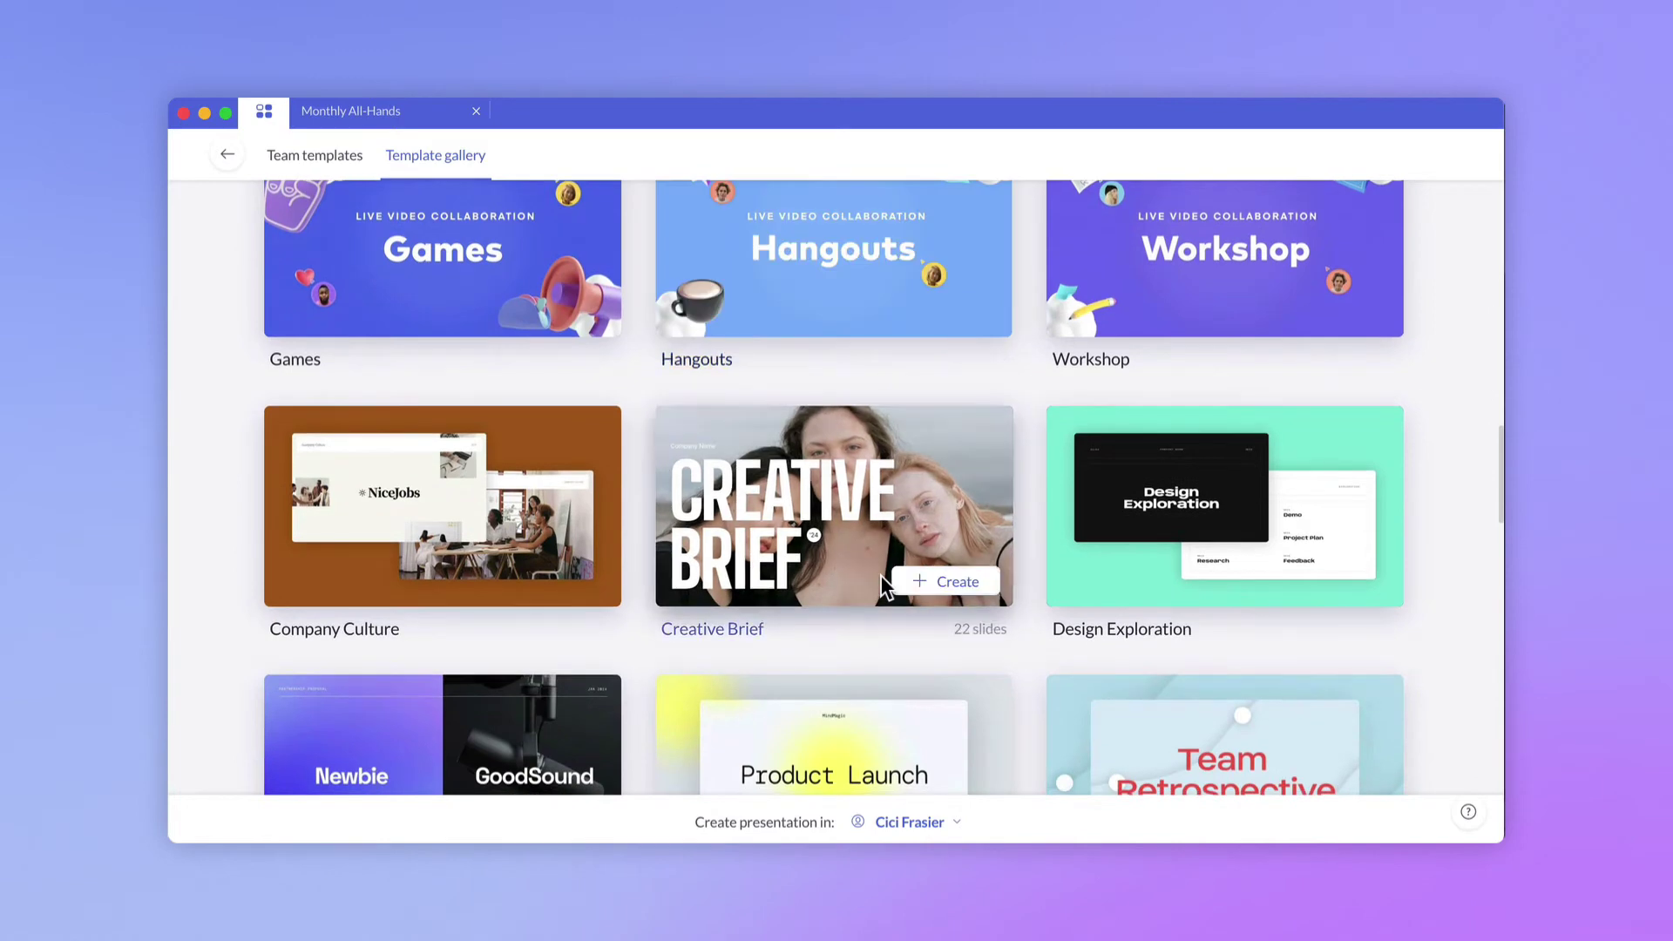
pyautogui.moveTo(882, 575)
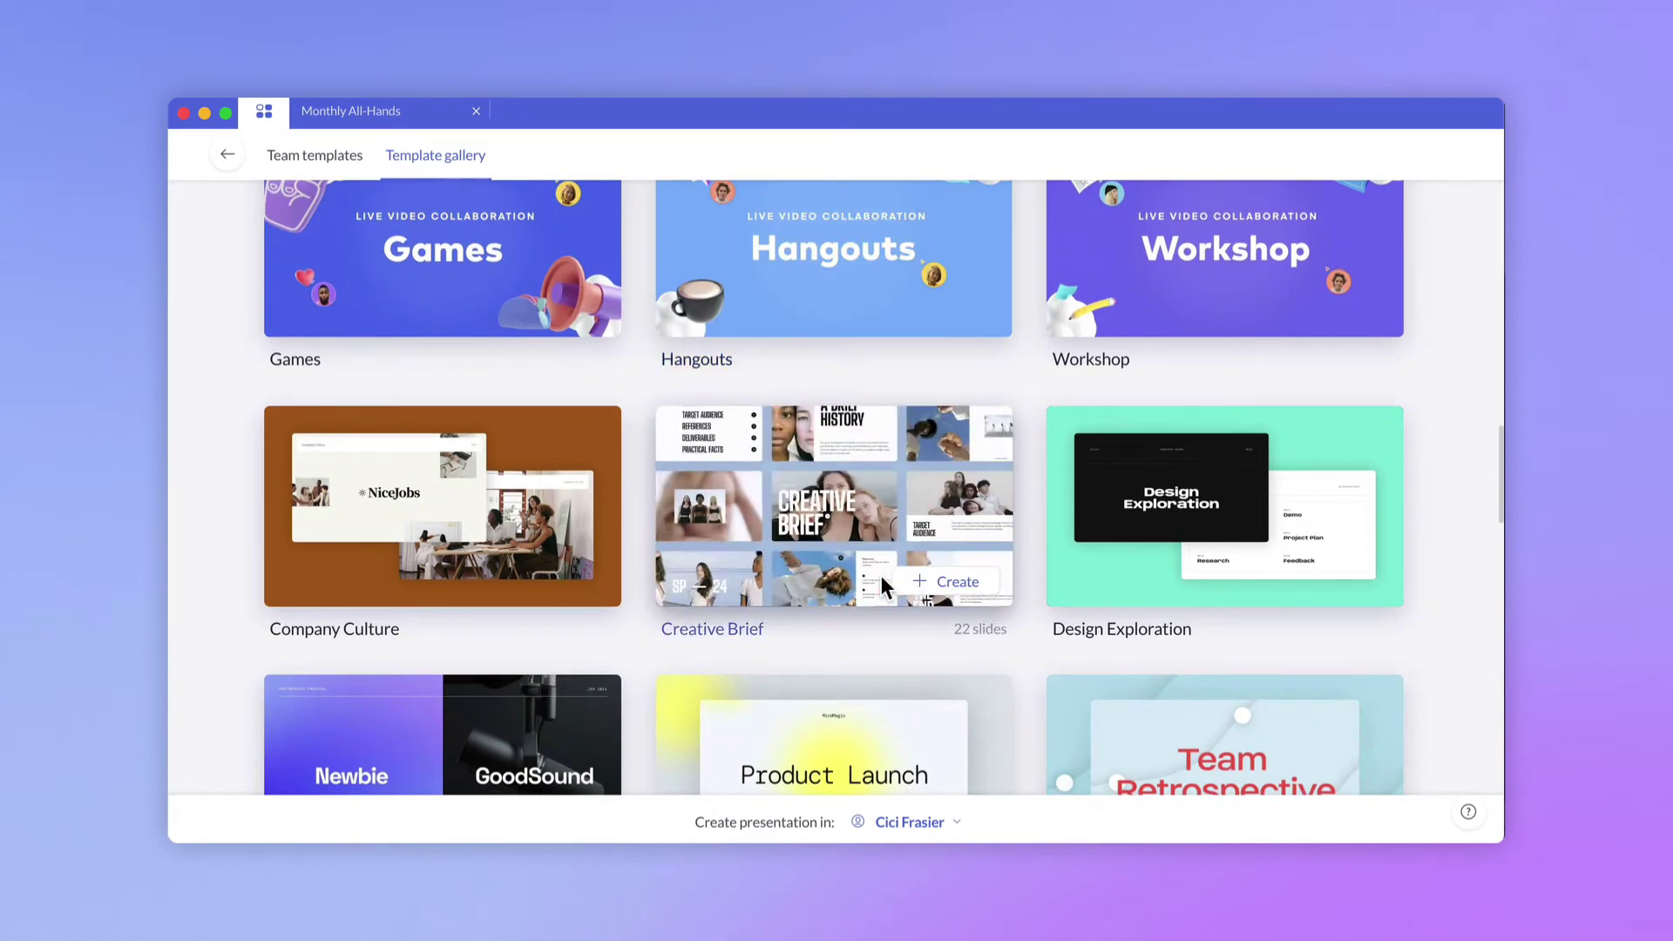
pyautogui.click(842, 541)
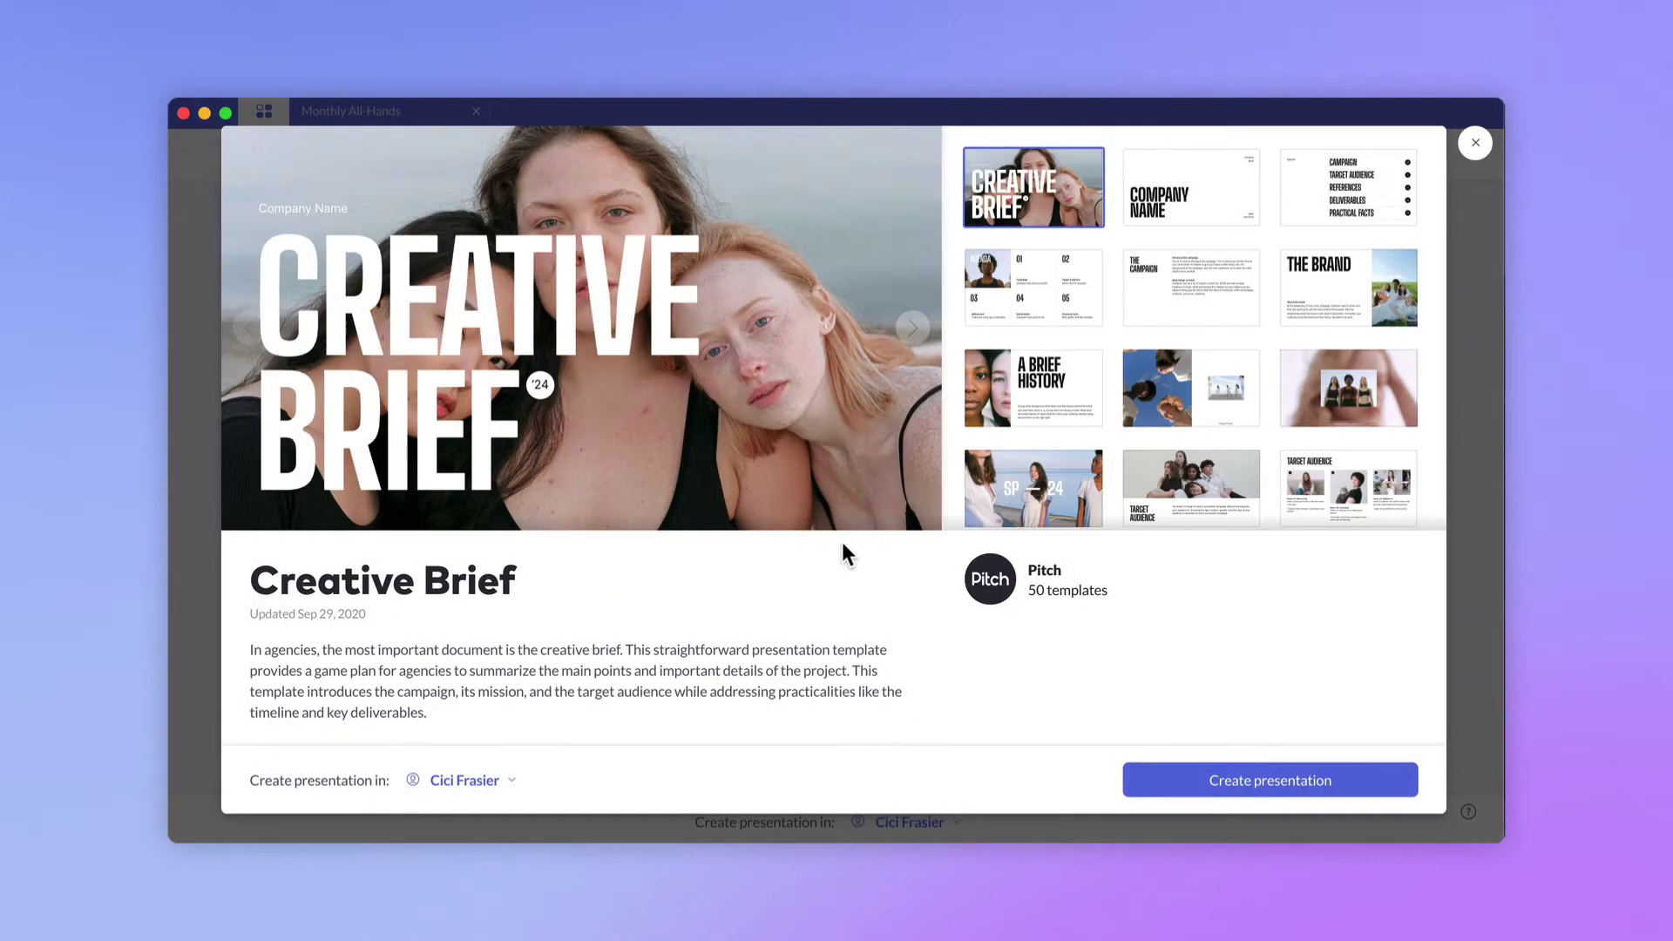
pyautogui.click(1029, 298)
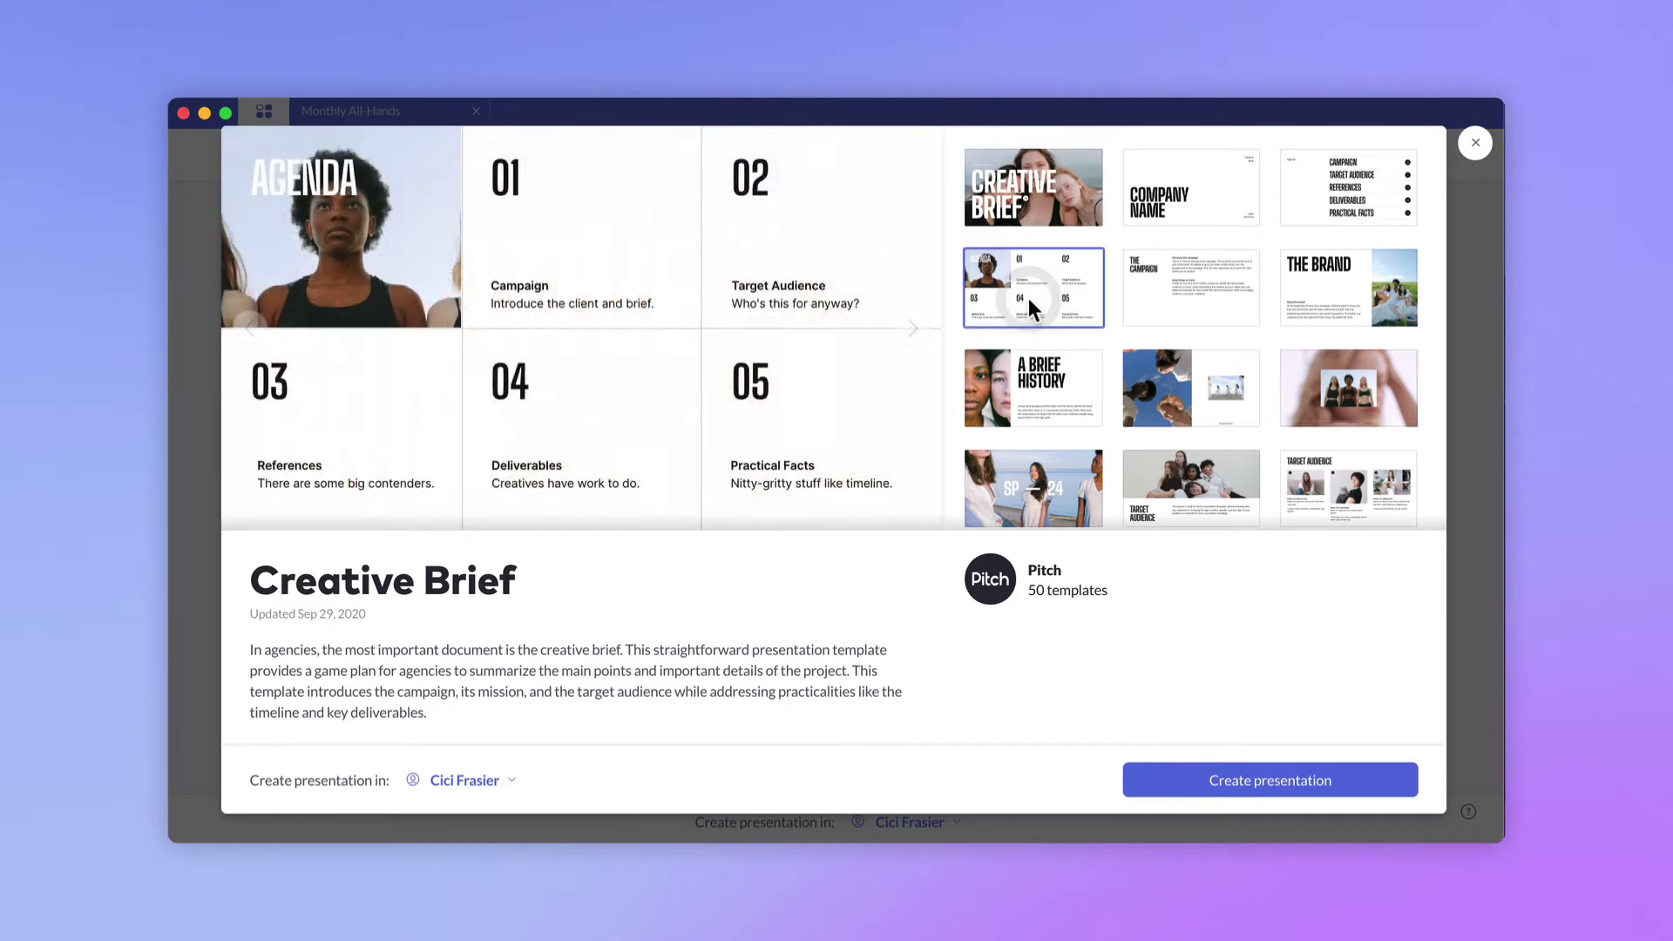
pyautogui.click(1313, 299)
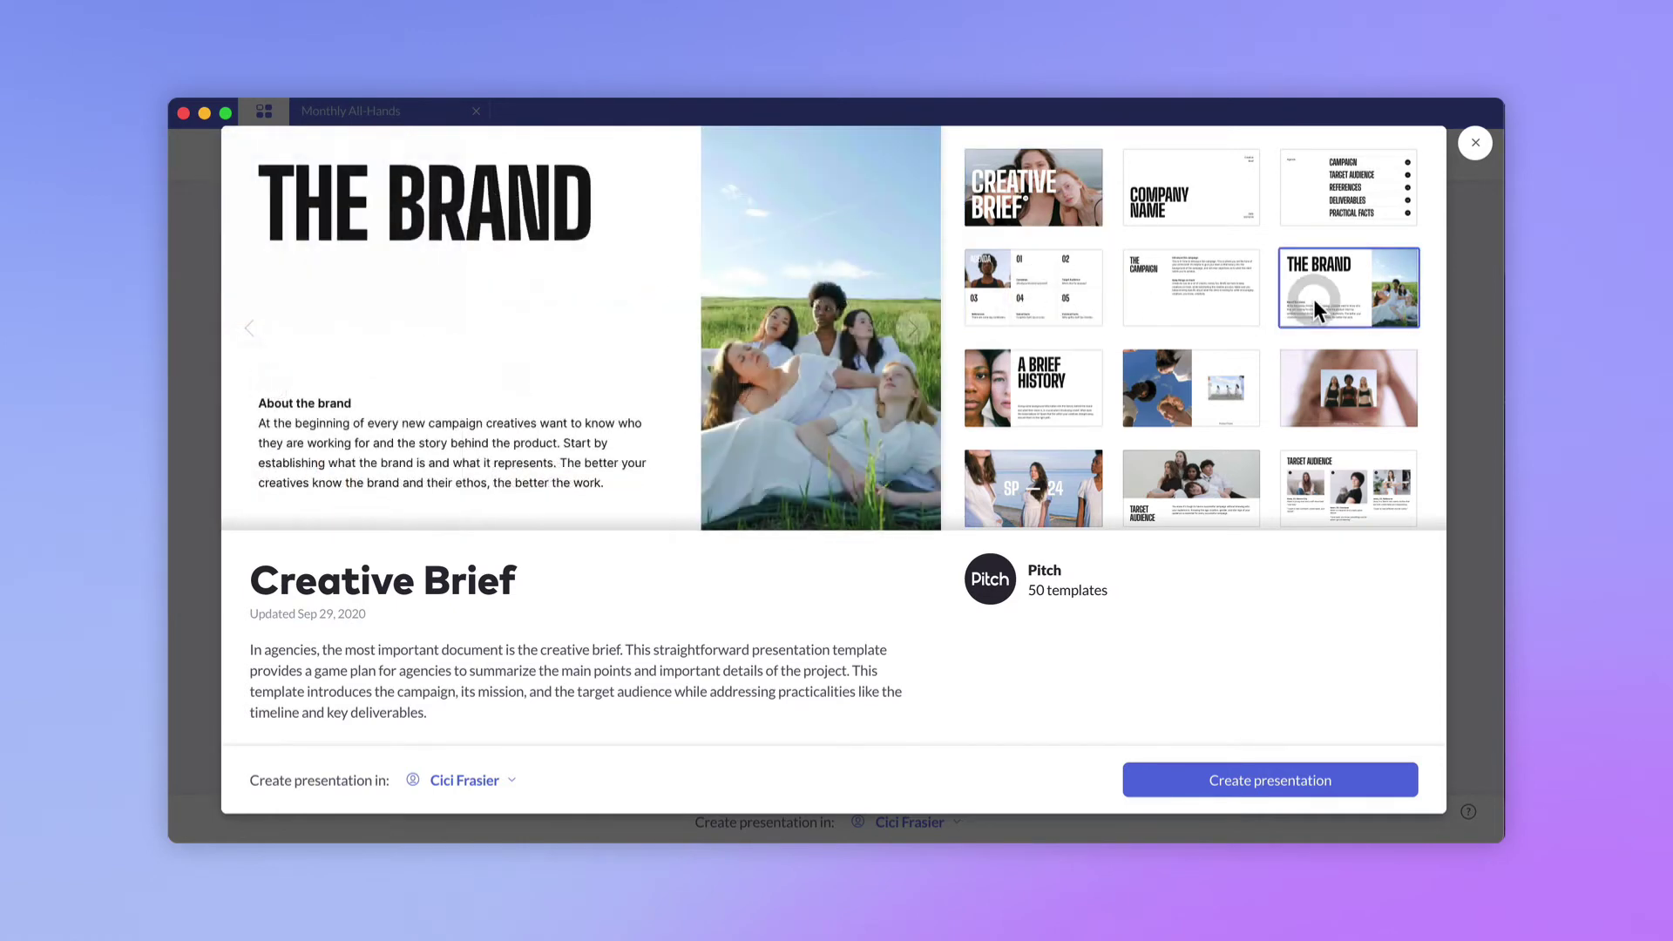
pyautogui.click(1175, 362)
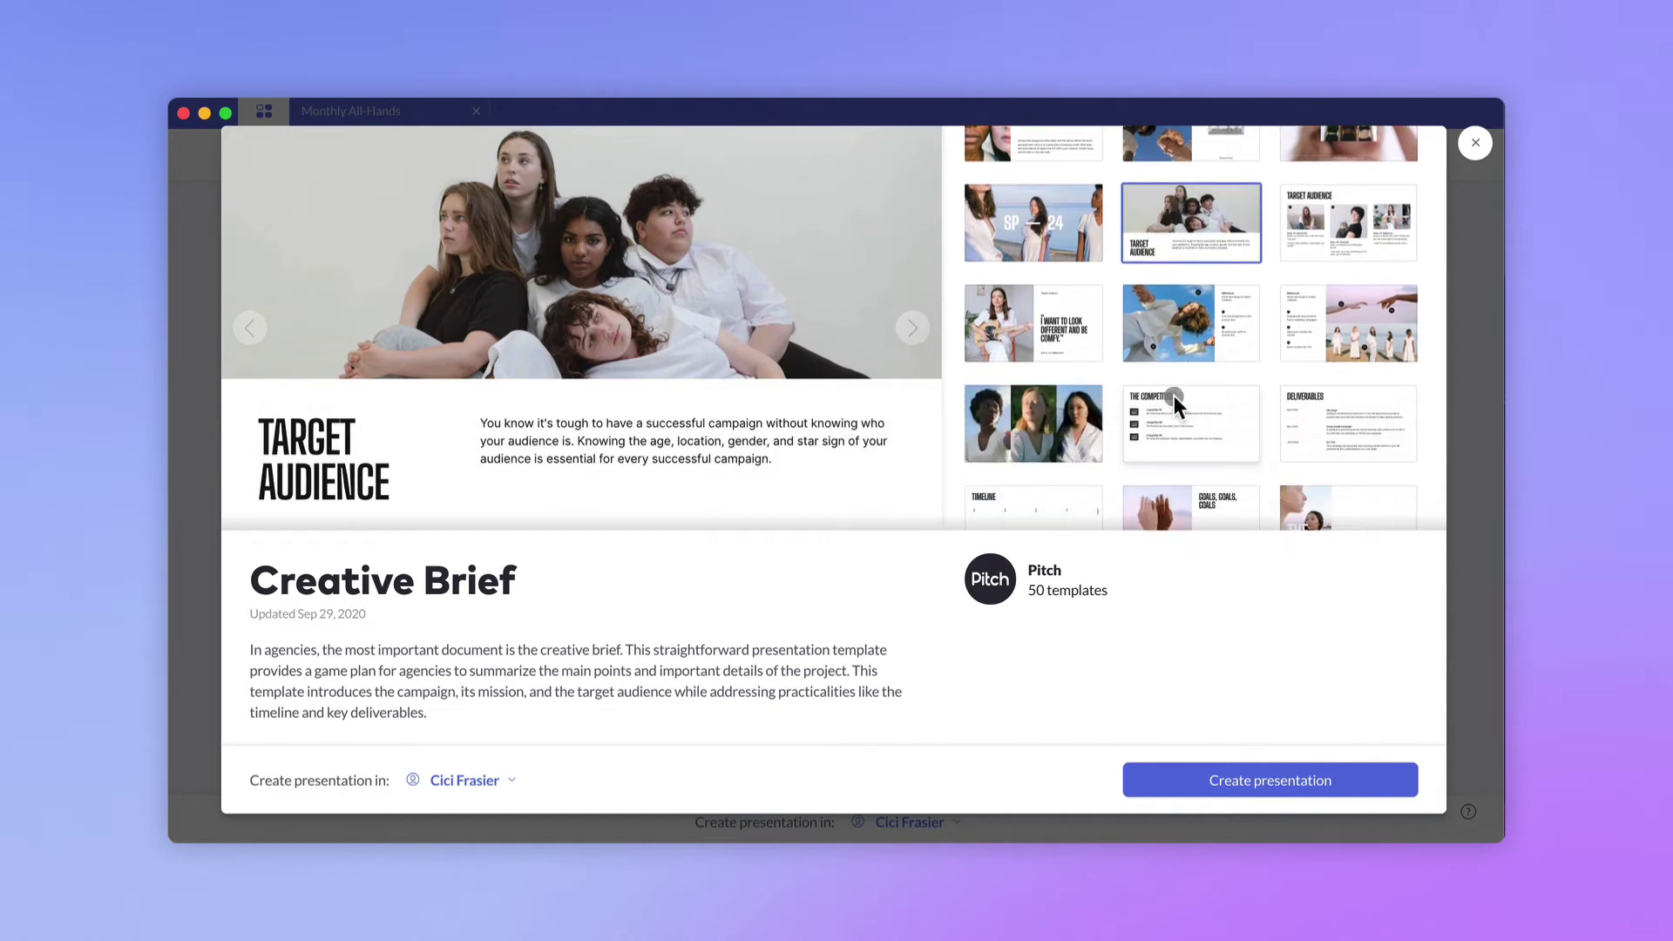
pyautogui.click(1174, 396)
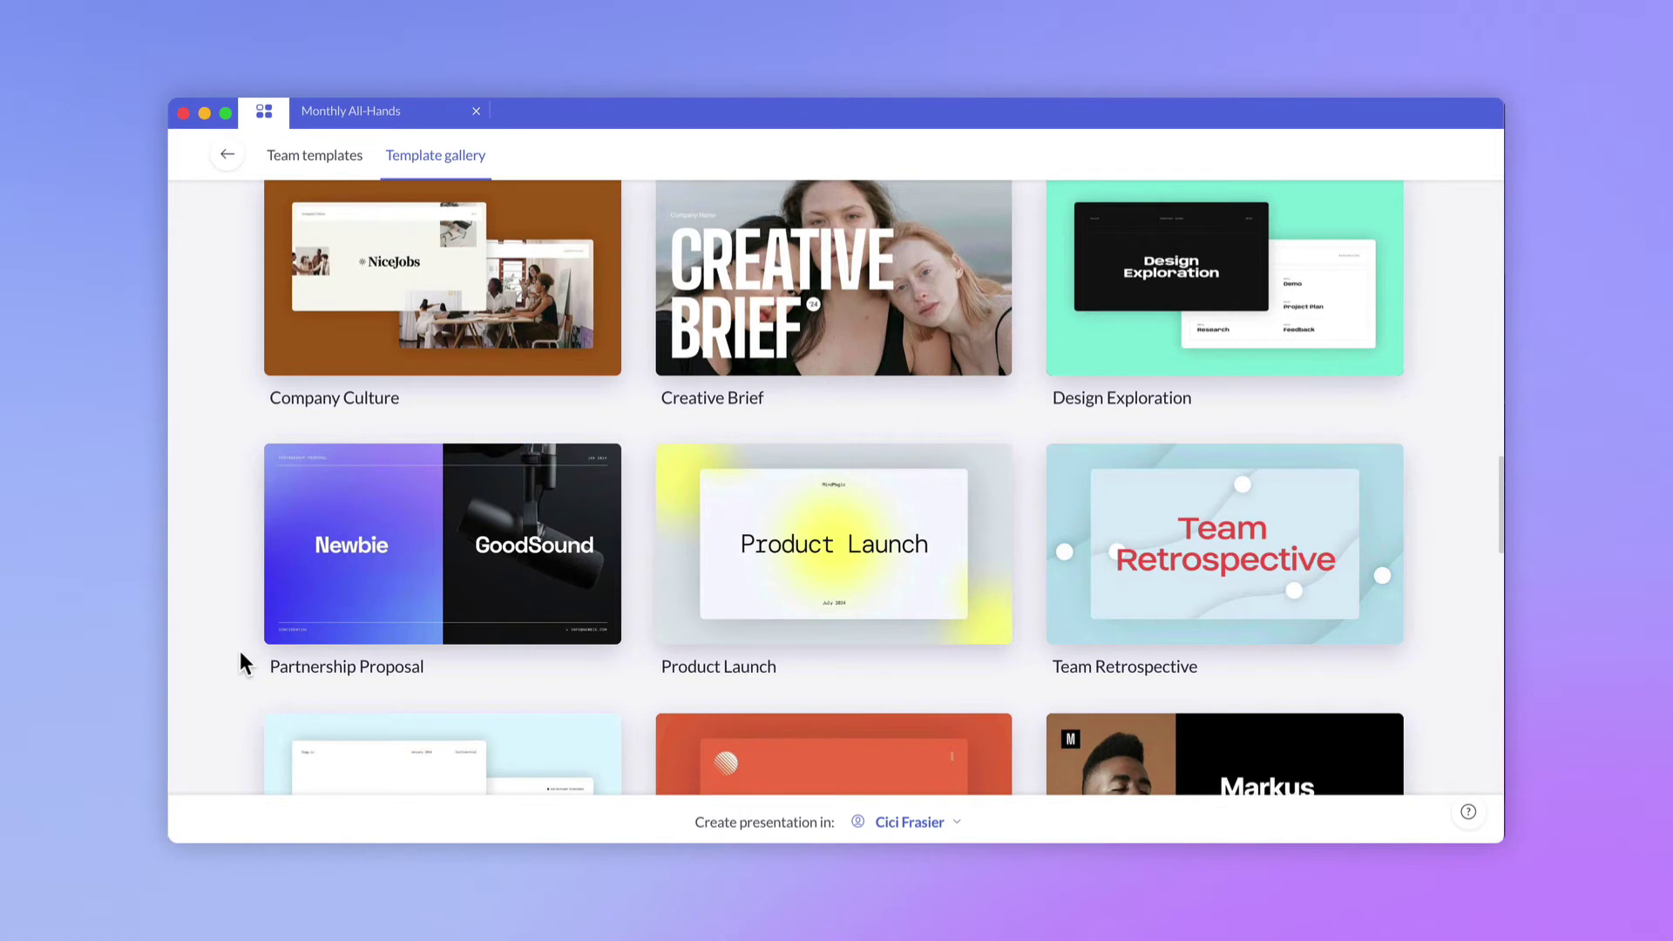
# Create a presentation from the Competitor Analysis template and add all 21 of its slides.
pyautogui.scroll(-3, 240, 654)
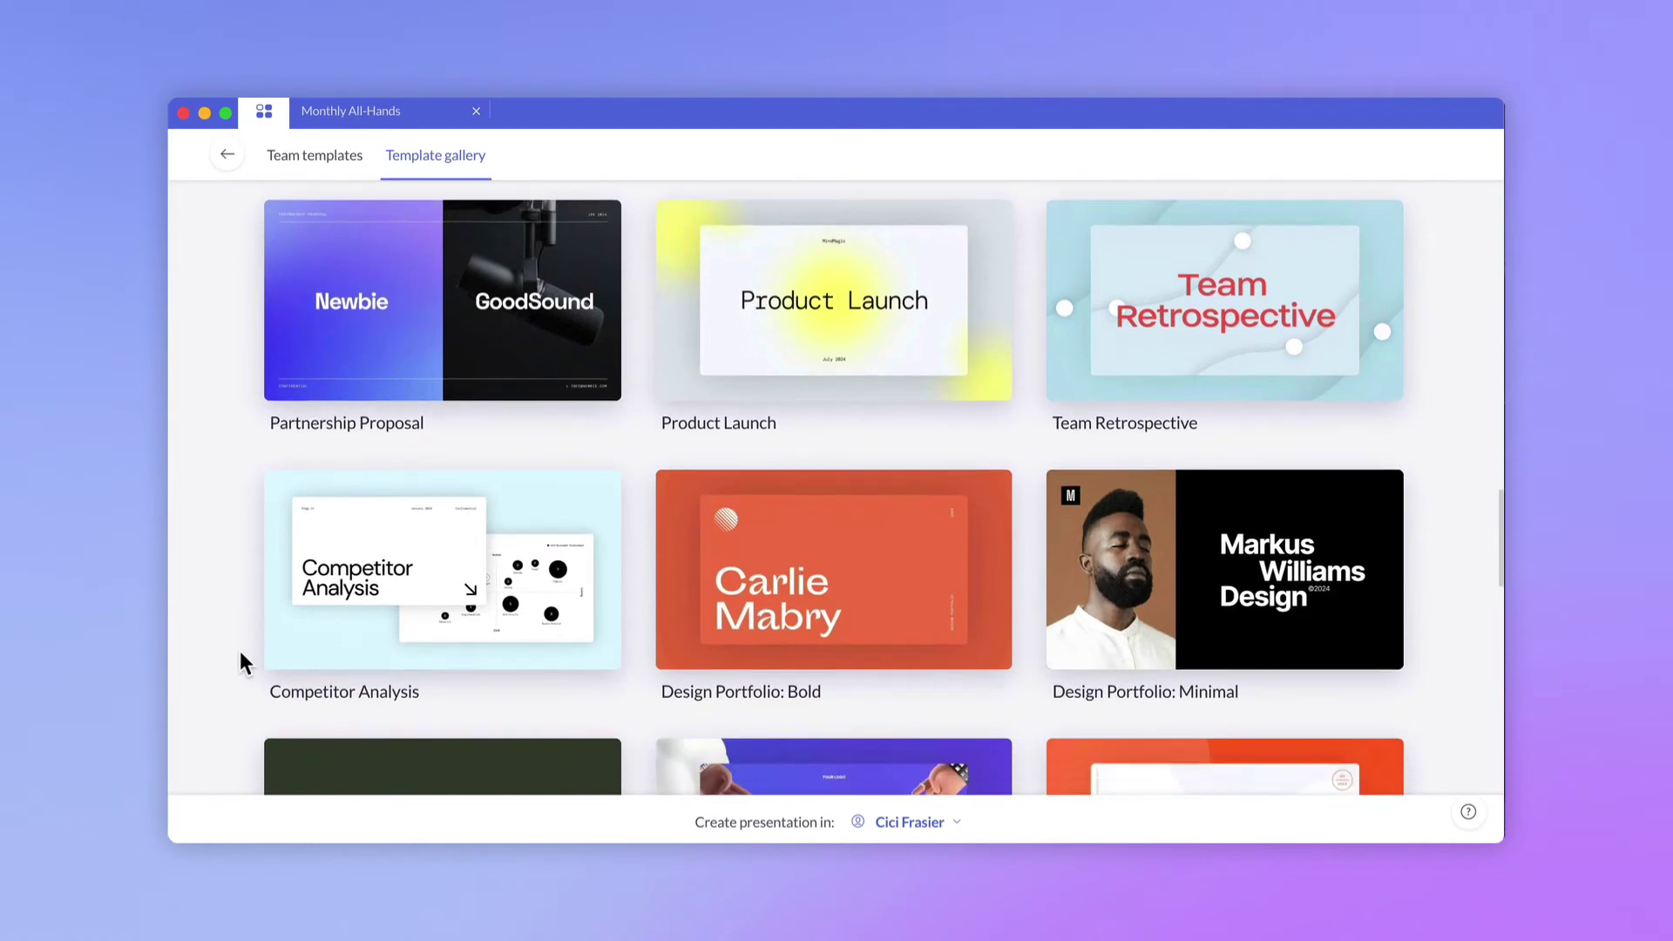
pyautogui.moveTo(350, 653)
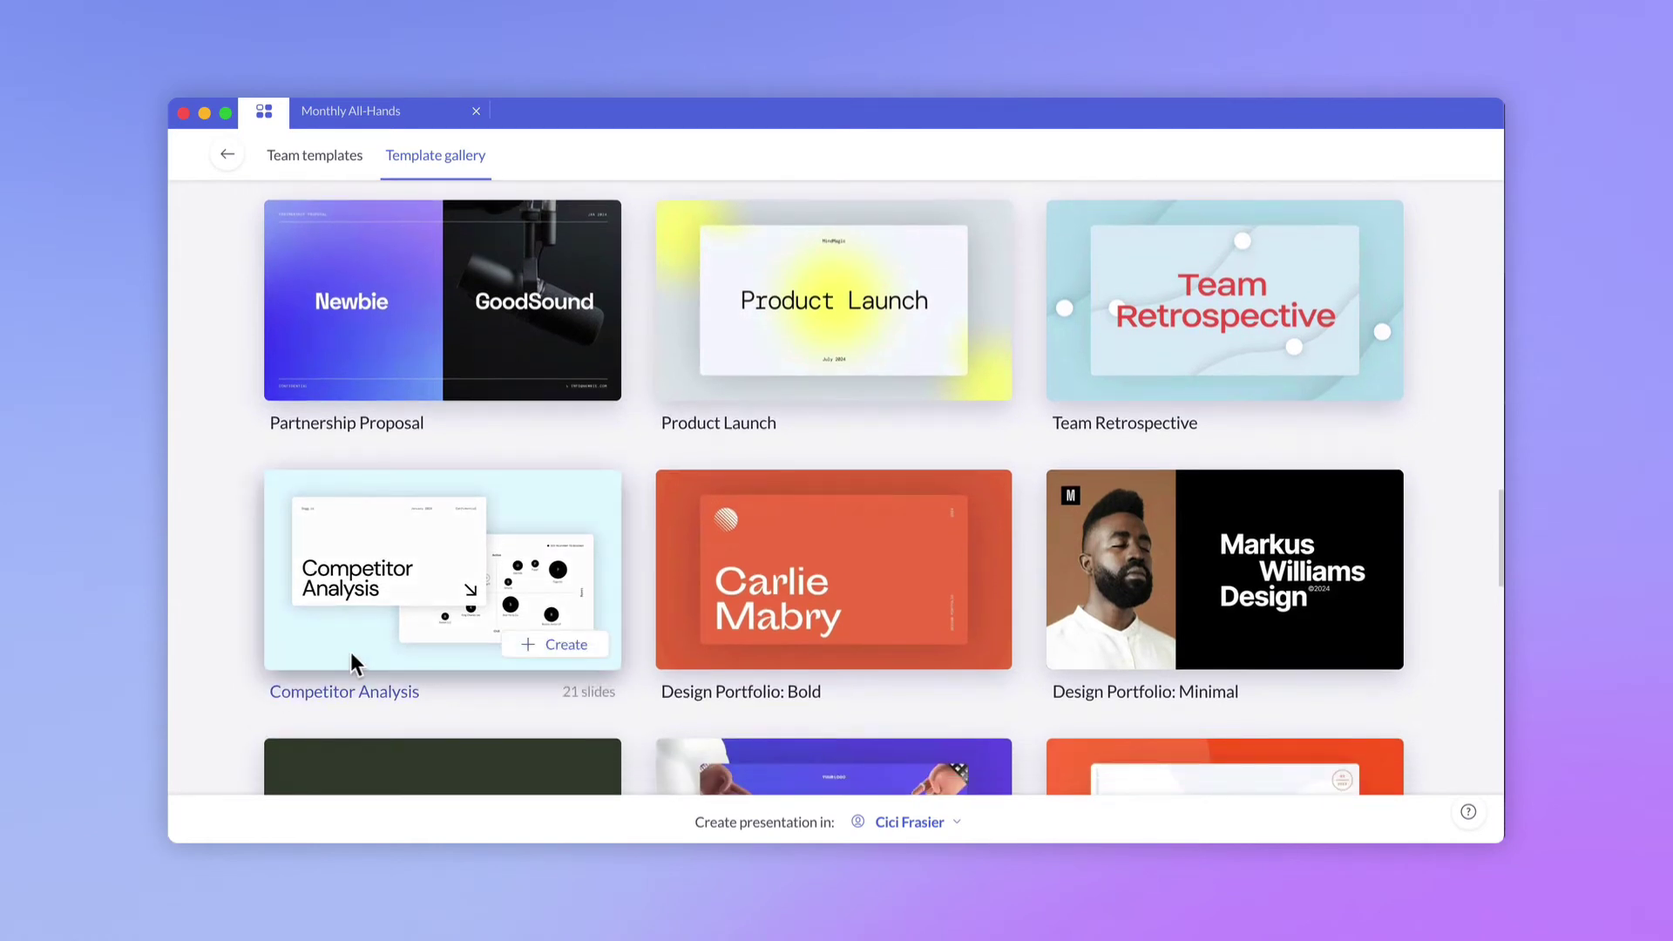
pyautogui.click(550, 647)
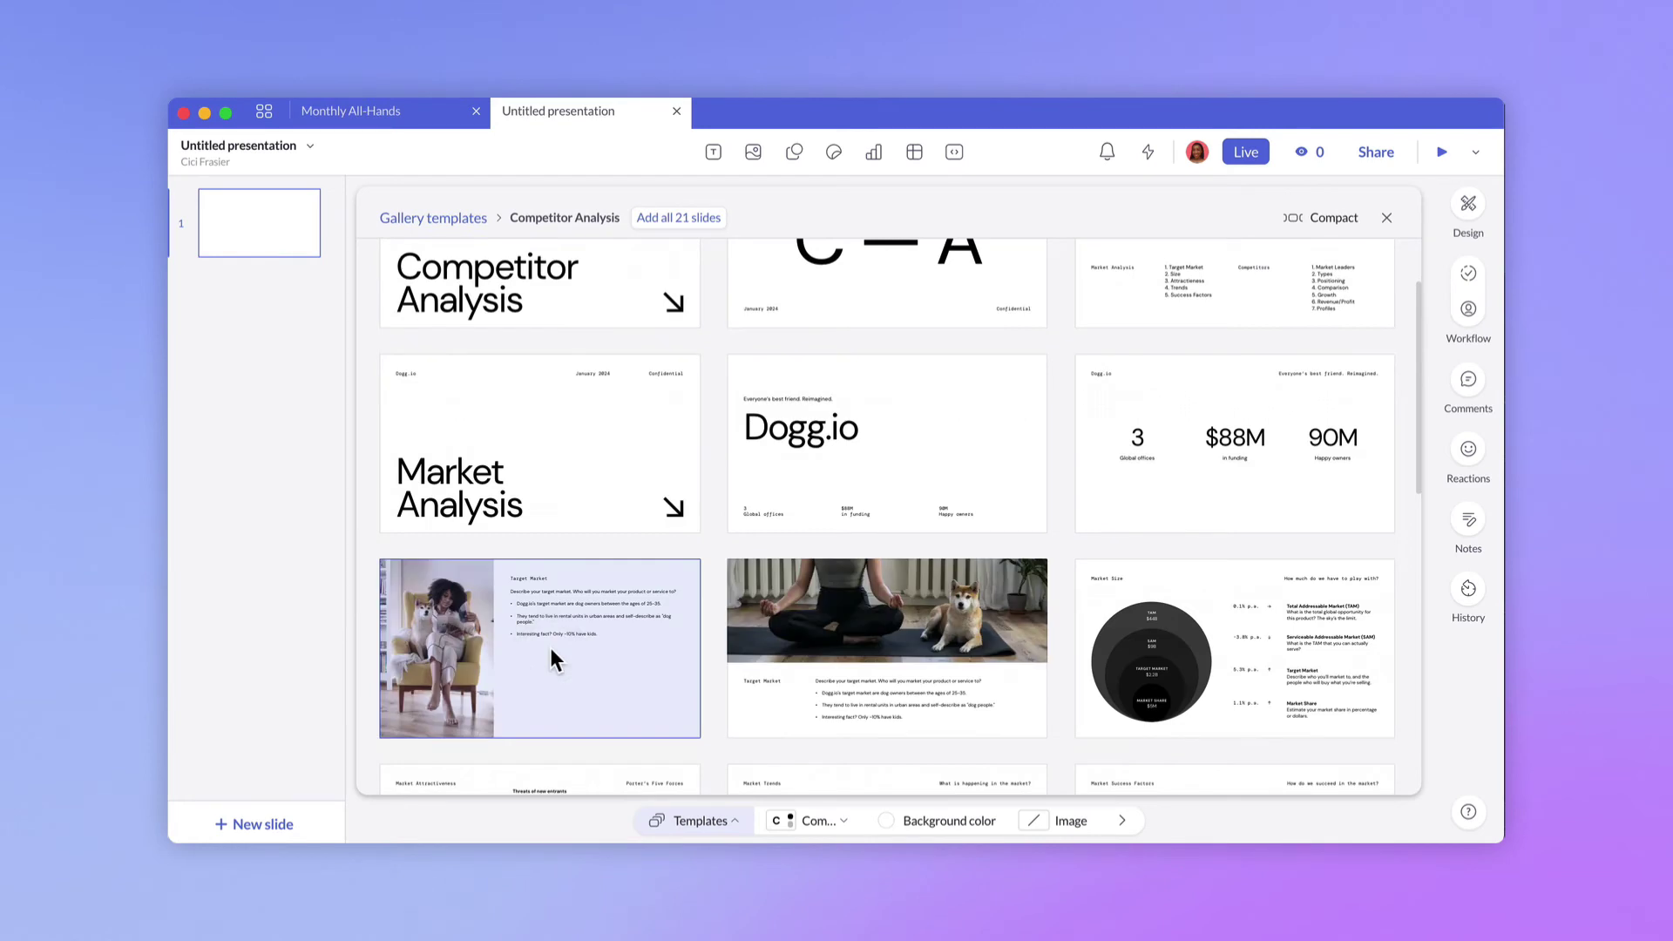
pyautogui.click(701, 215)
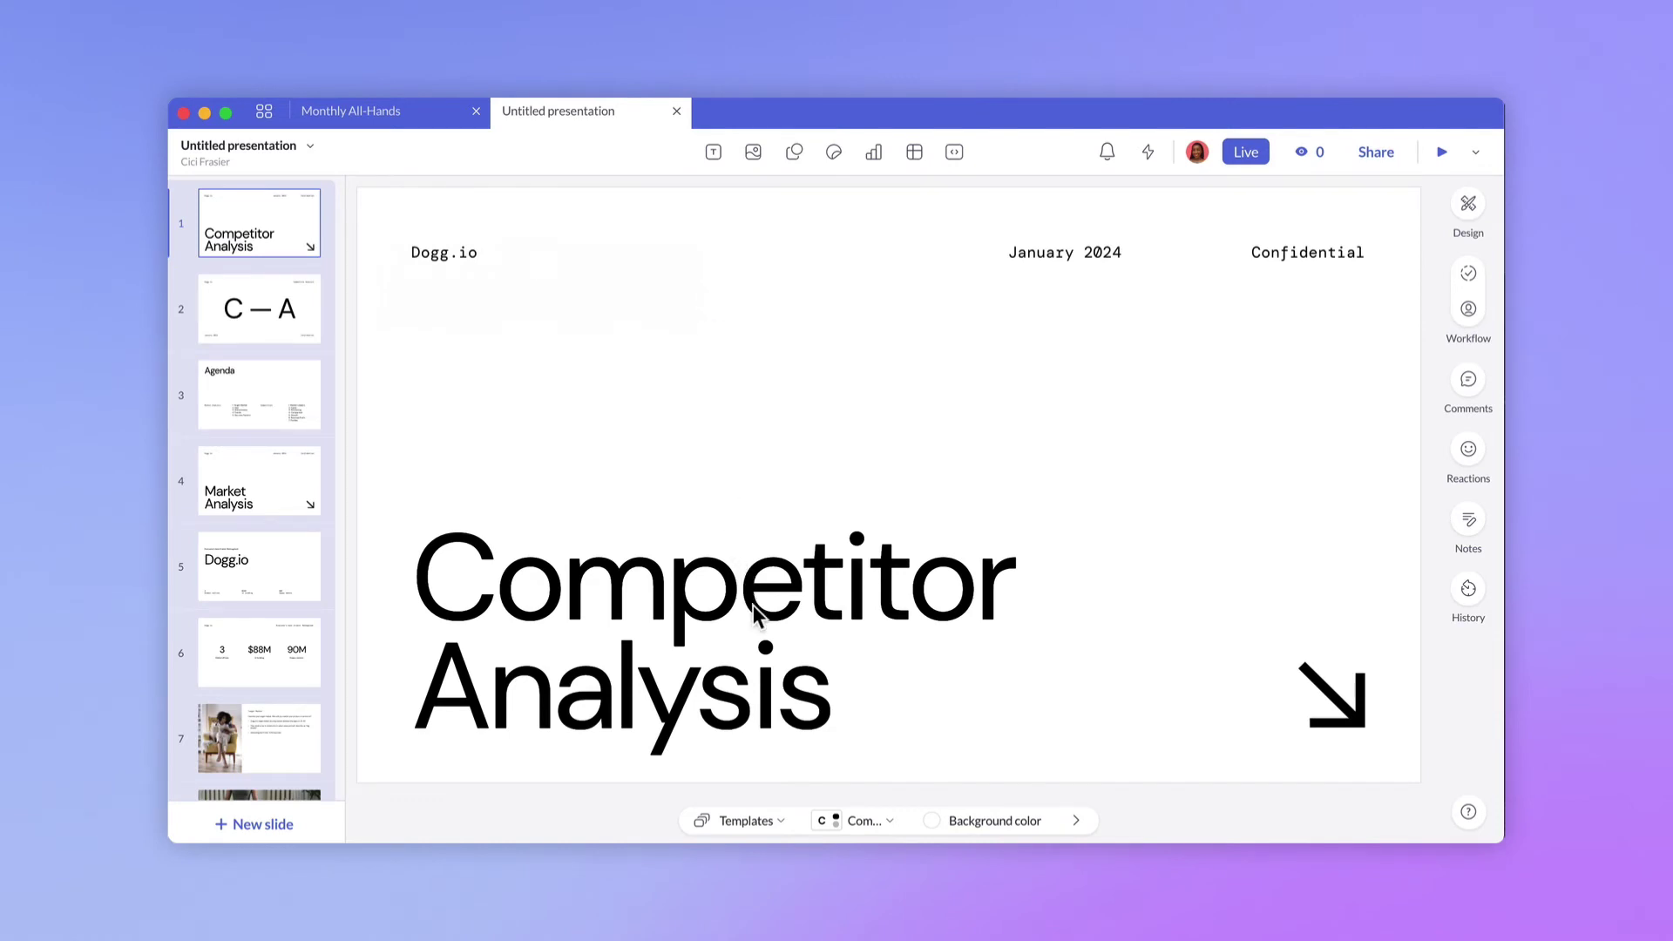
# Apply SpaceWork - Light, relabel DOGG.IO as SPACEWORK, and select slide 7's dog photo.
pyautogui.click(839, 813)
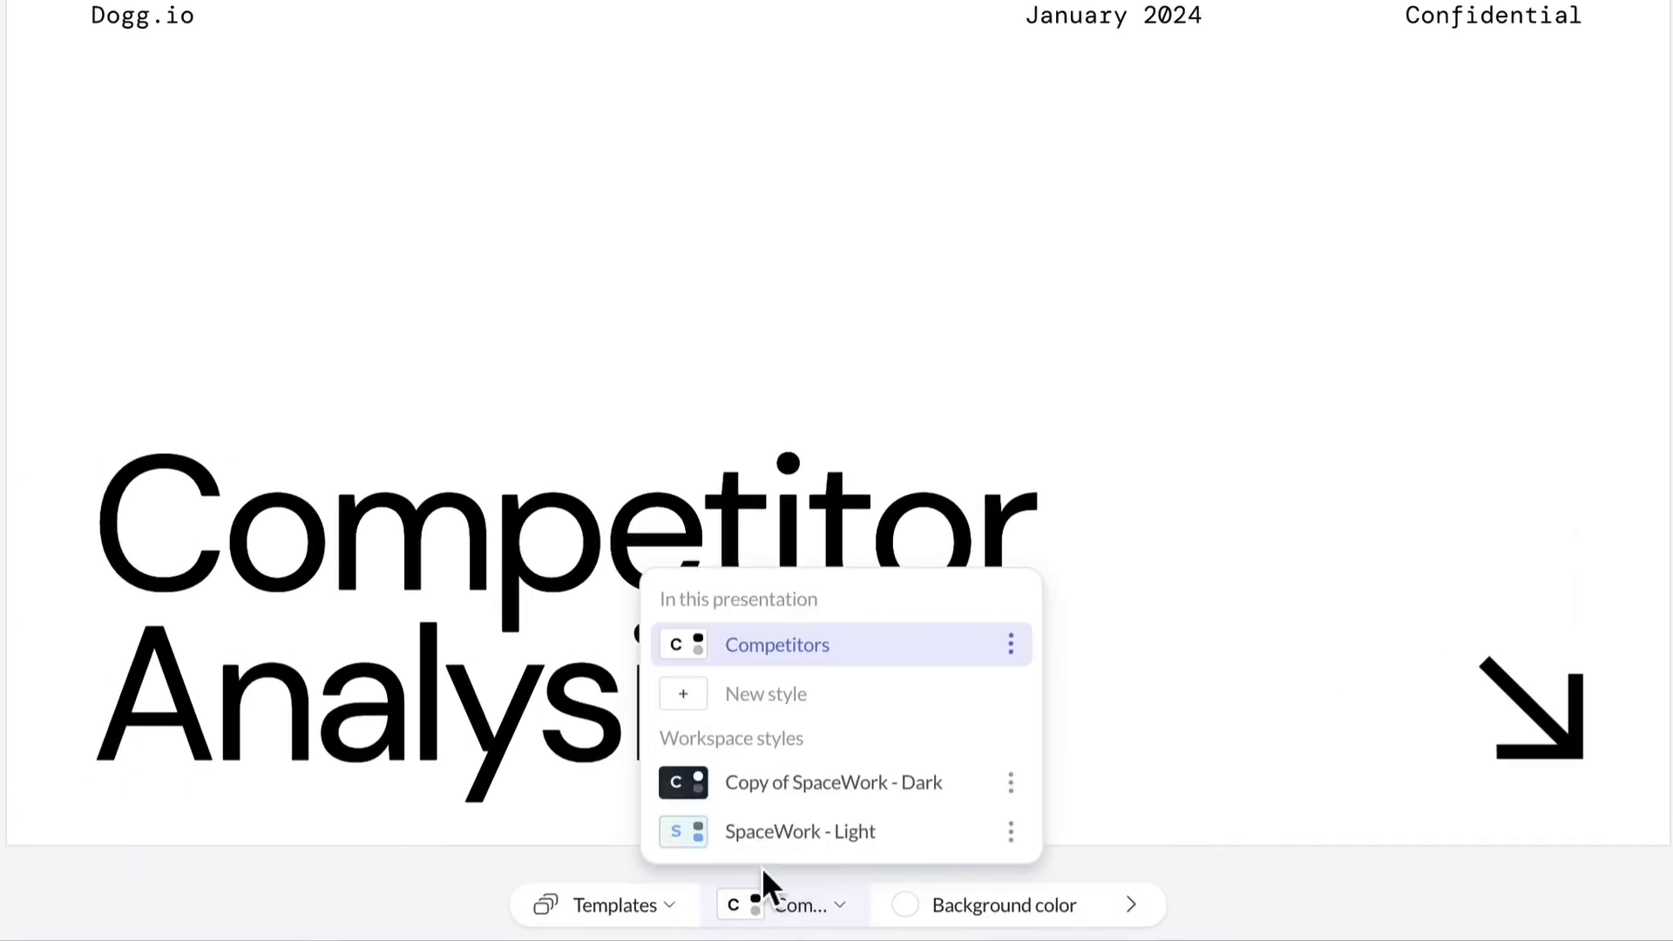
pyautogui.click(780, 832)
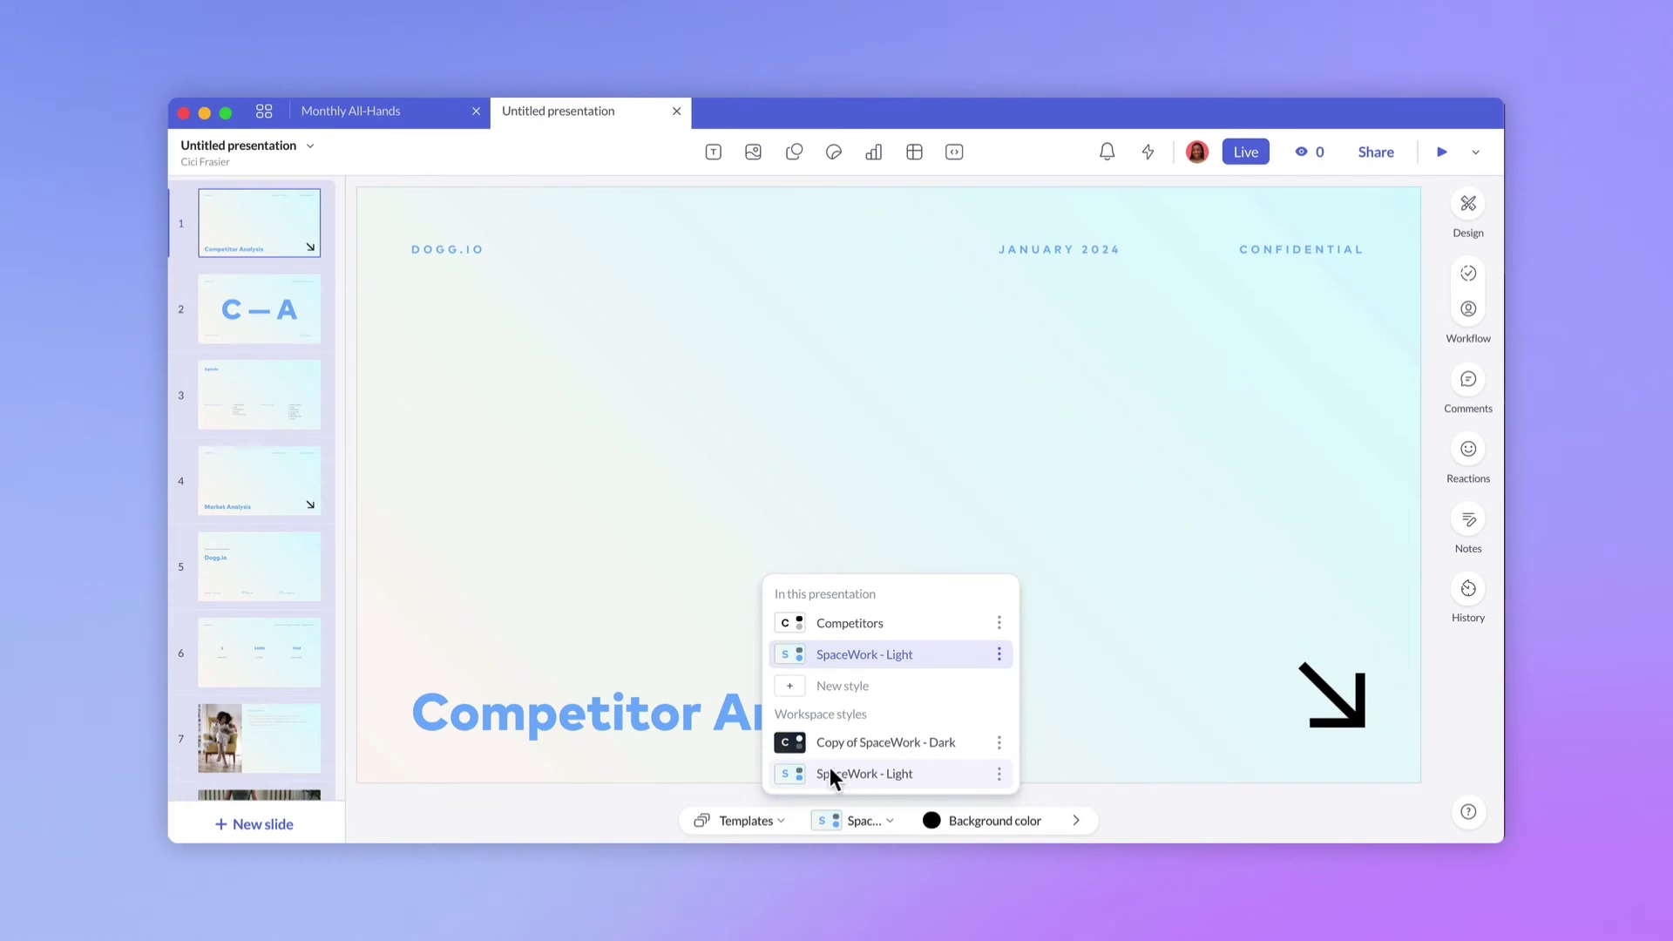
pyautogui.click(729, 710)
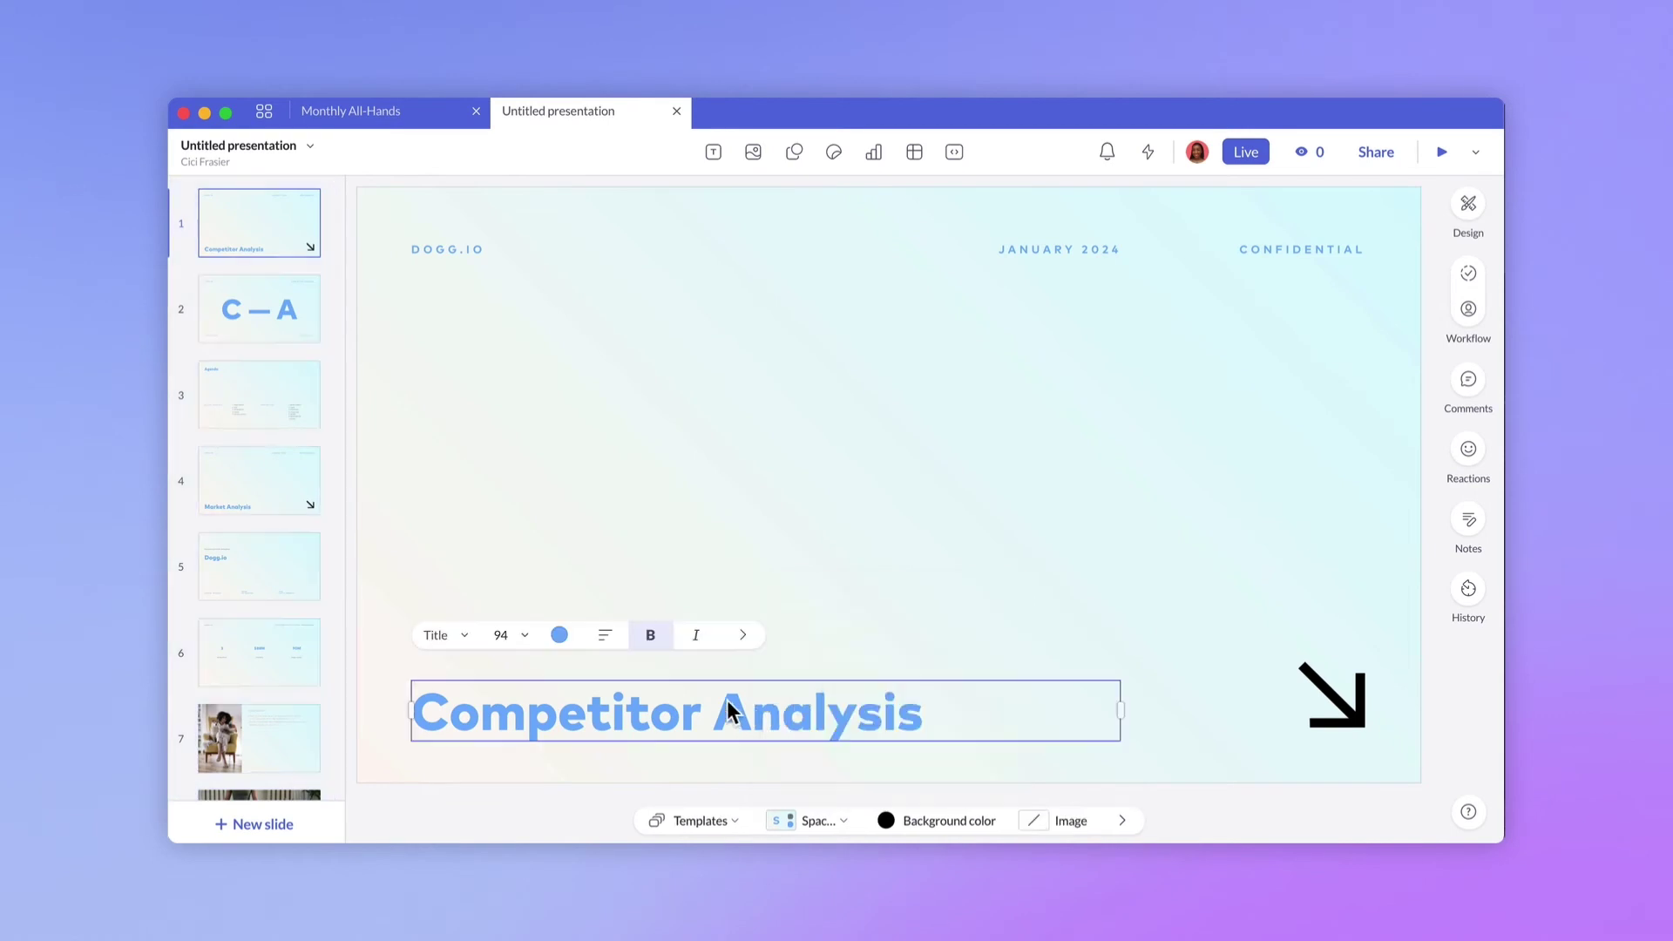
pyautogui.tripleClick(449, 250)
pyautogui.write('SPACEWORK')
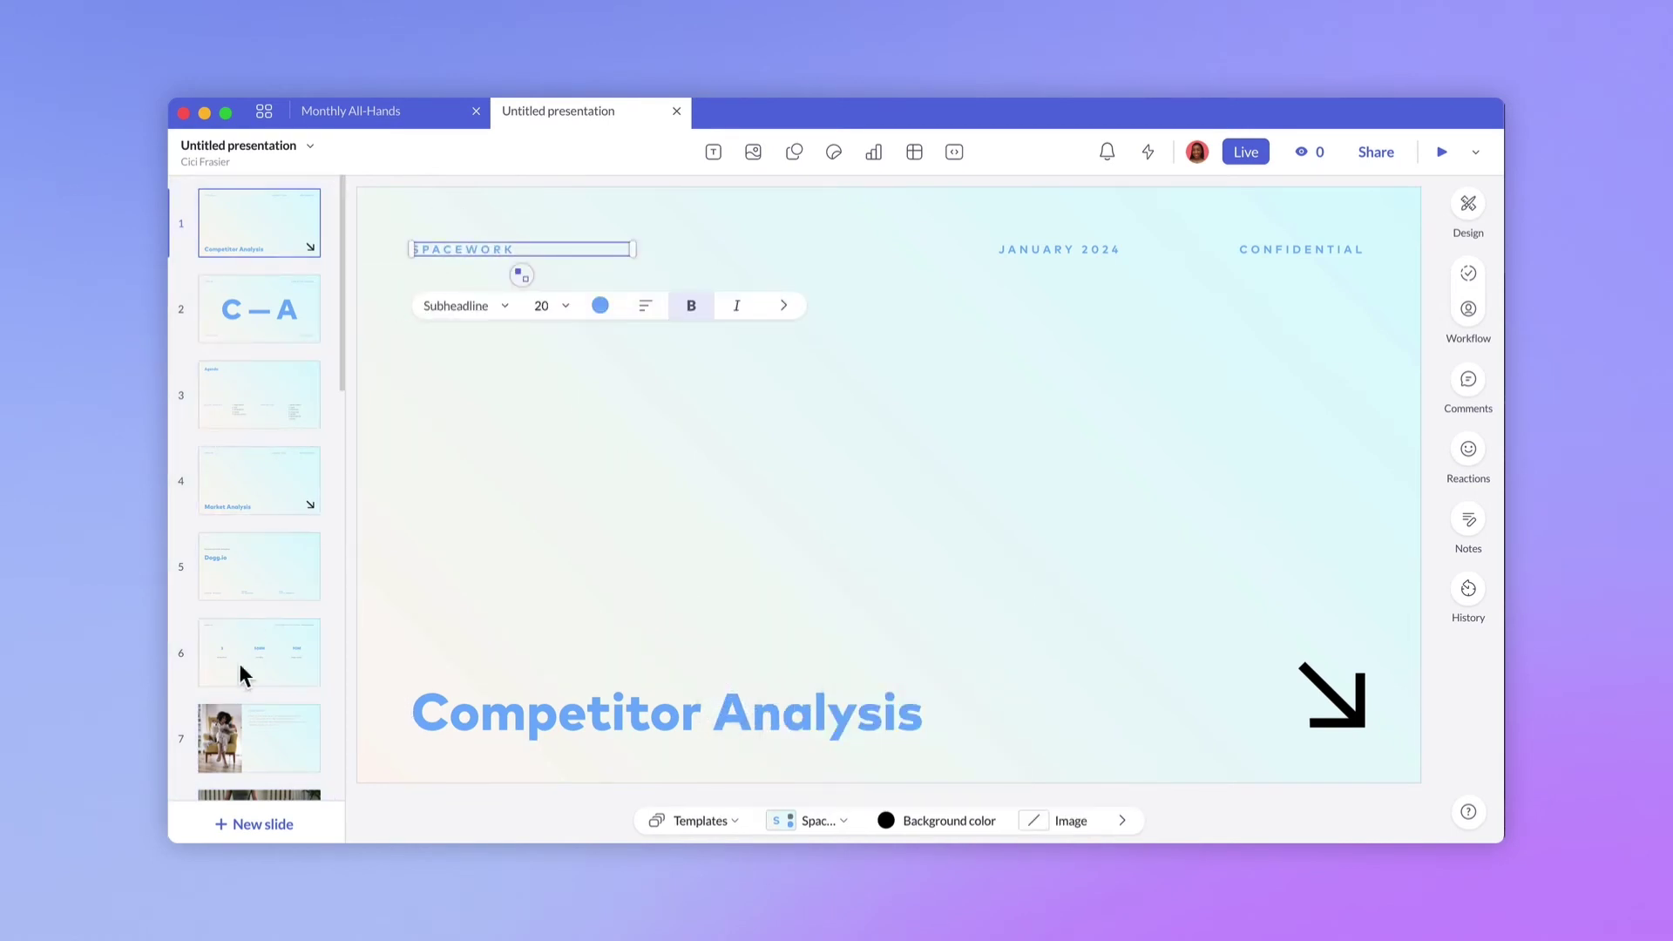
pyautogui.click(252, 723)
pyautogui.click(397, 559)
# Replace slide 7's dog photo with an Unsplash 'rocket' launch image.
pyautogui.click(409, 742)
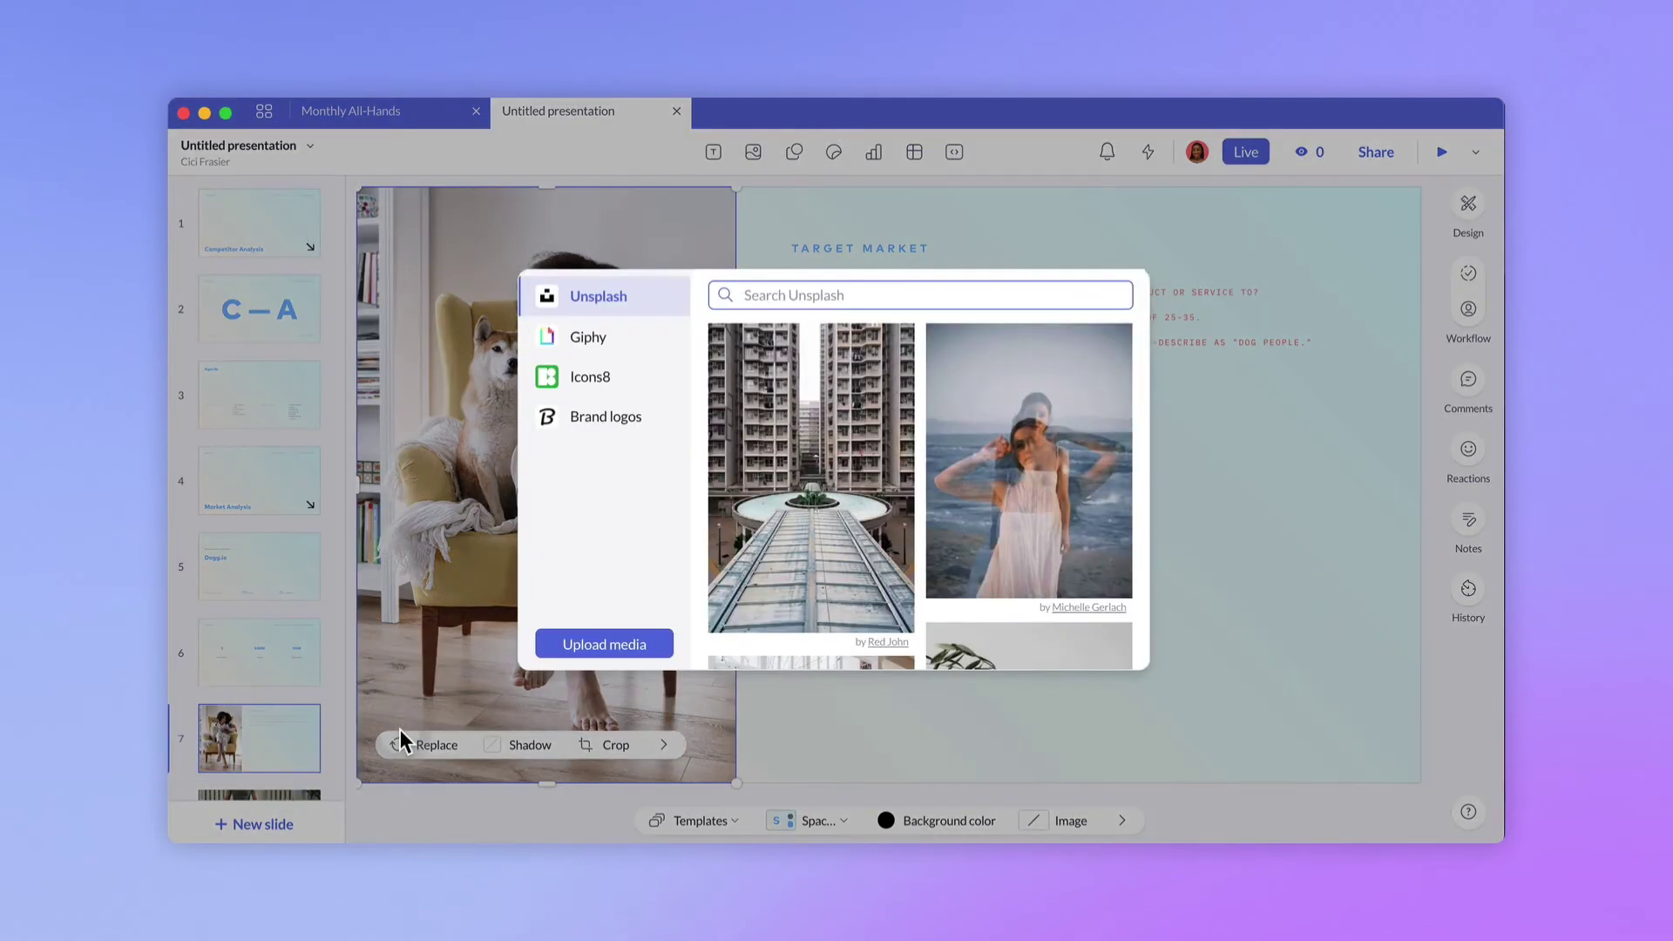
pyautogui.write('rocket')
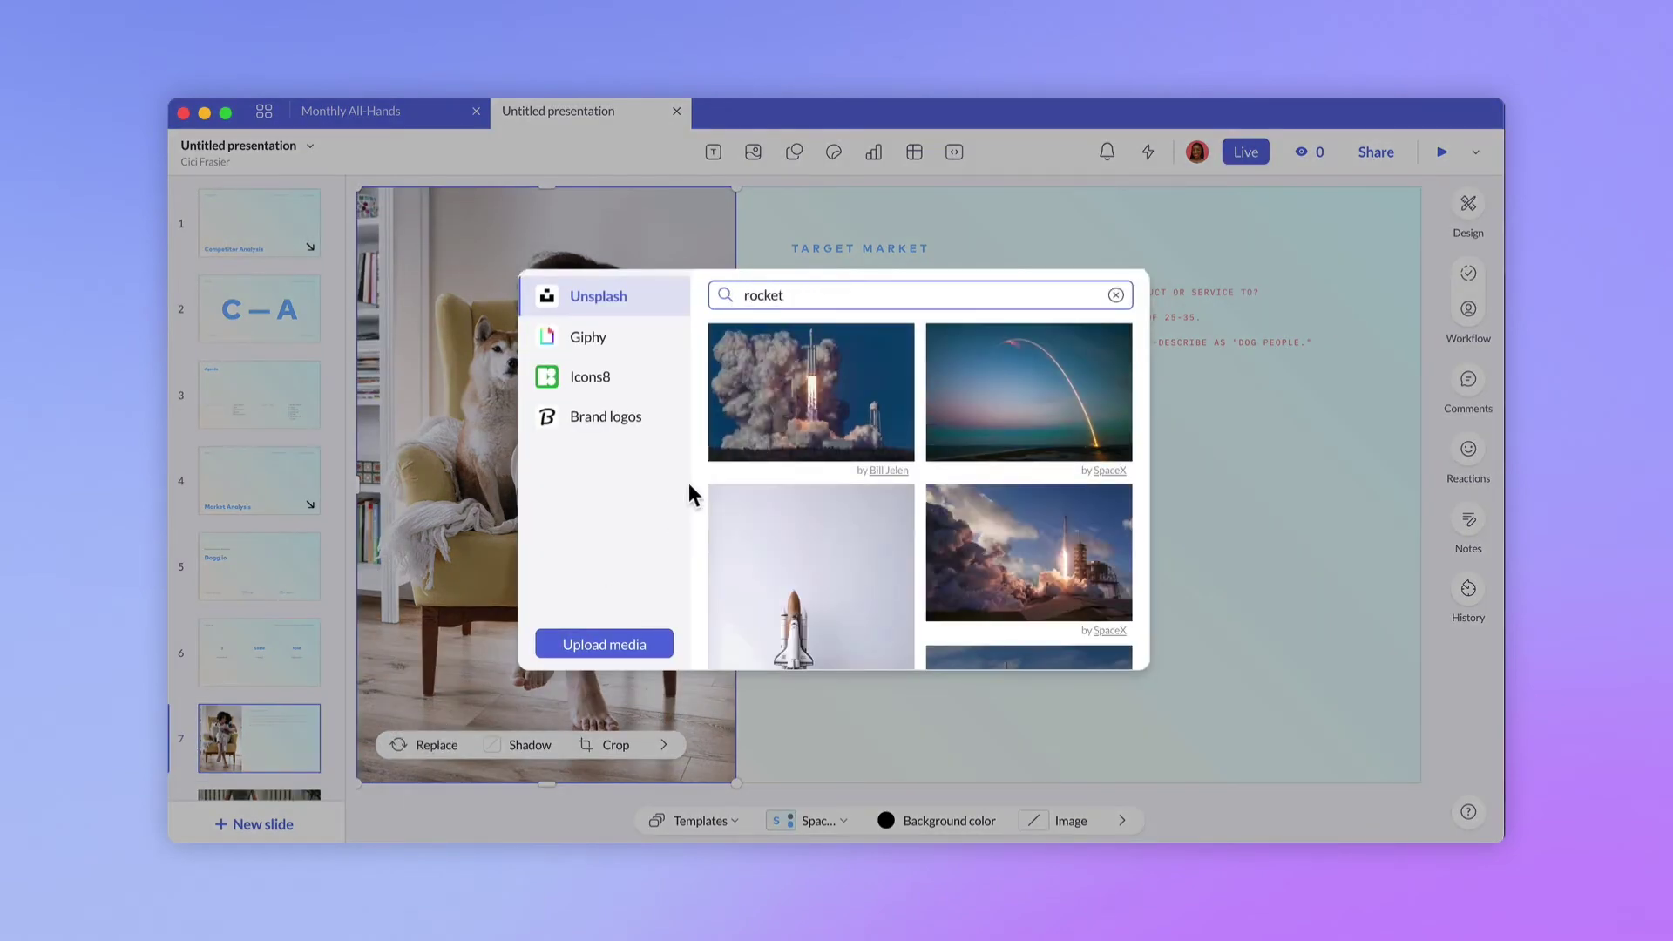
pyautogui.click(730, 441)
pyautogui.scroll(-2, 271, 715)
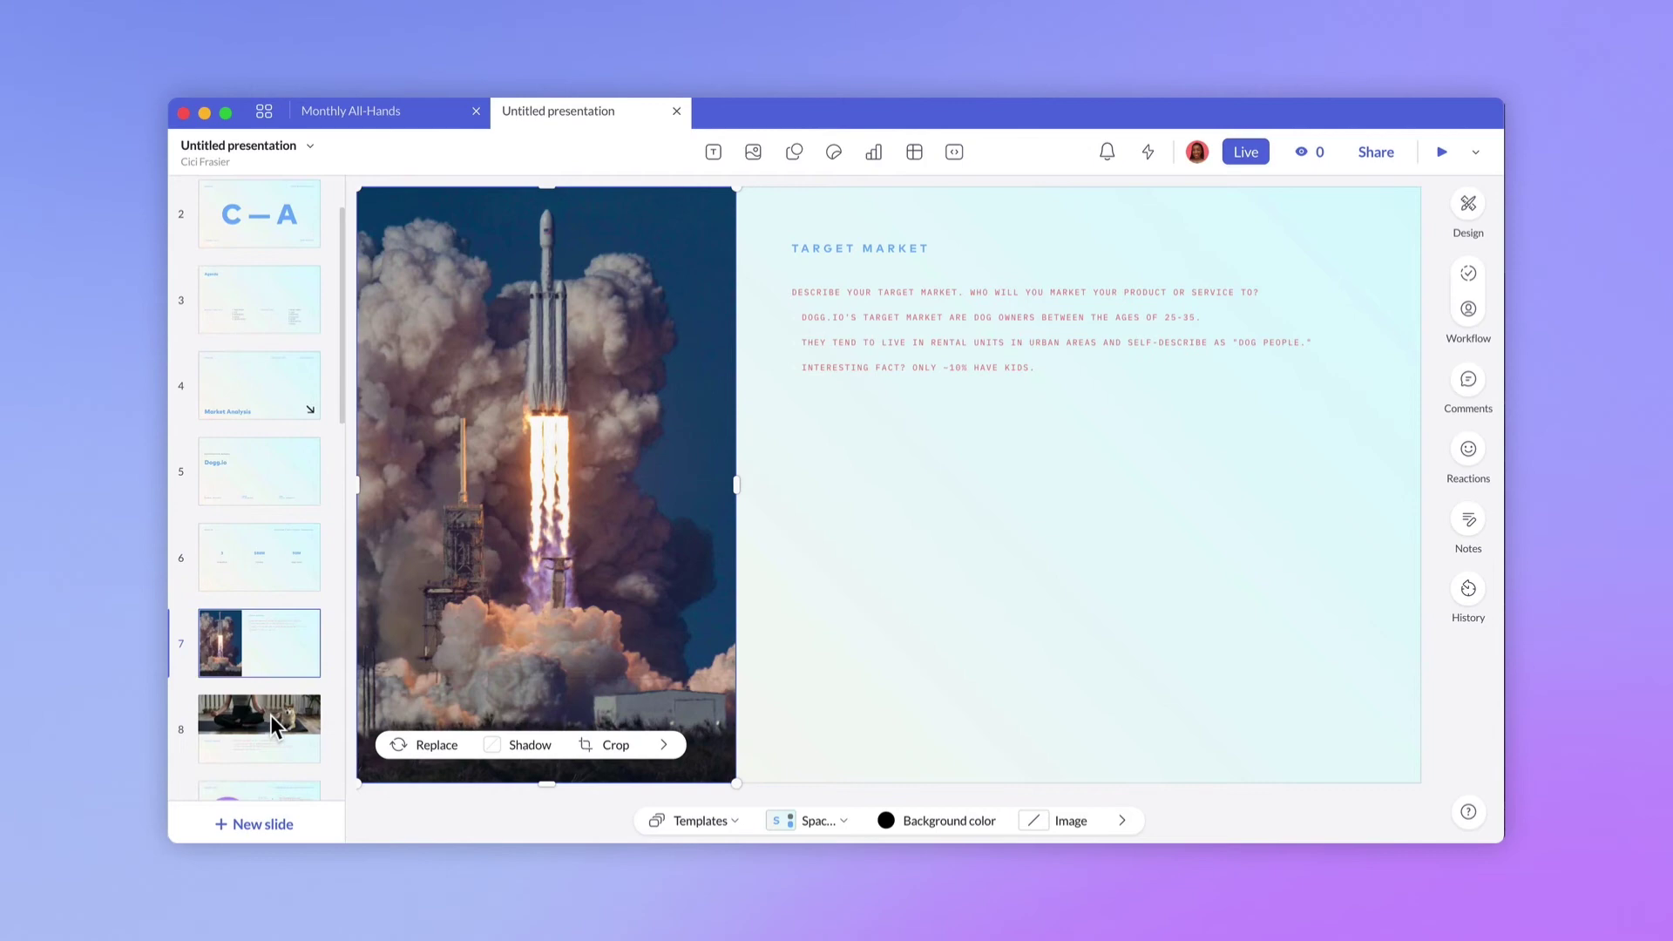
# Replace slide 8's yoga-and-dog photo with a 'mars' astronaut image, framed on the astronaut.
pyautogui.click(270, 715)
pyautogui.click(575, 485)
pyautogui.click(436, 580)
pyautogui.write('mars')
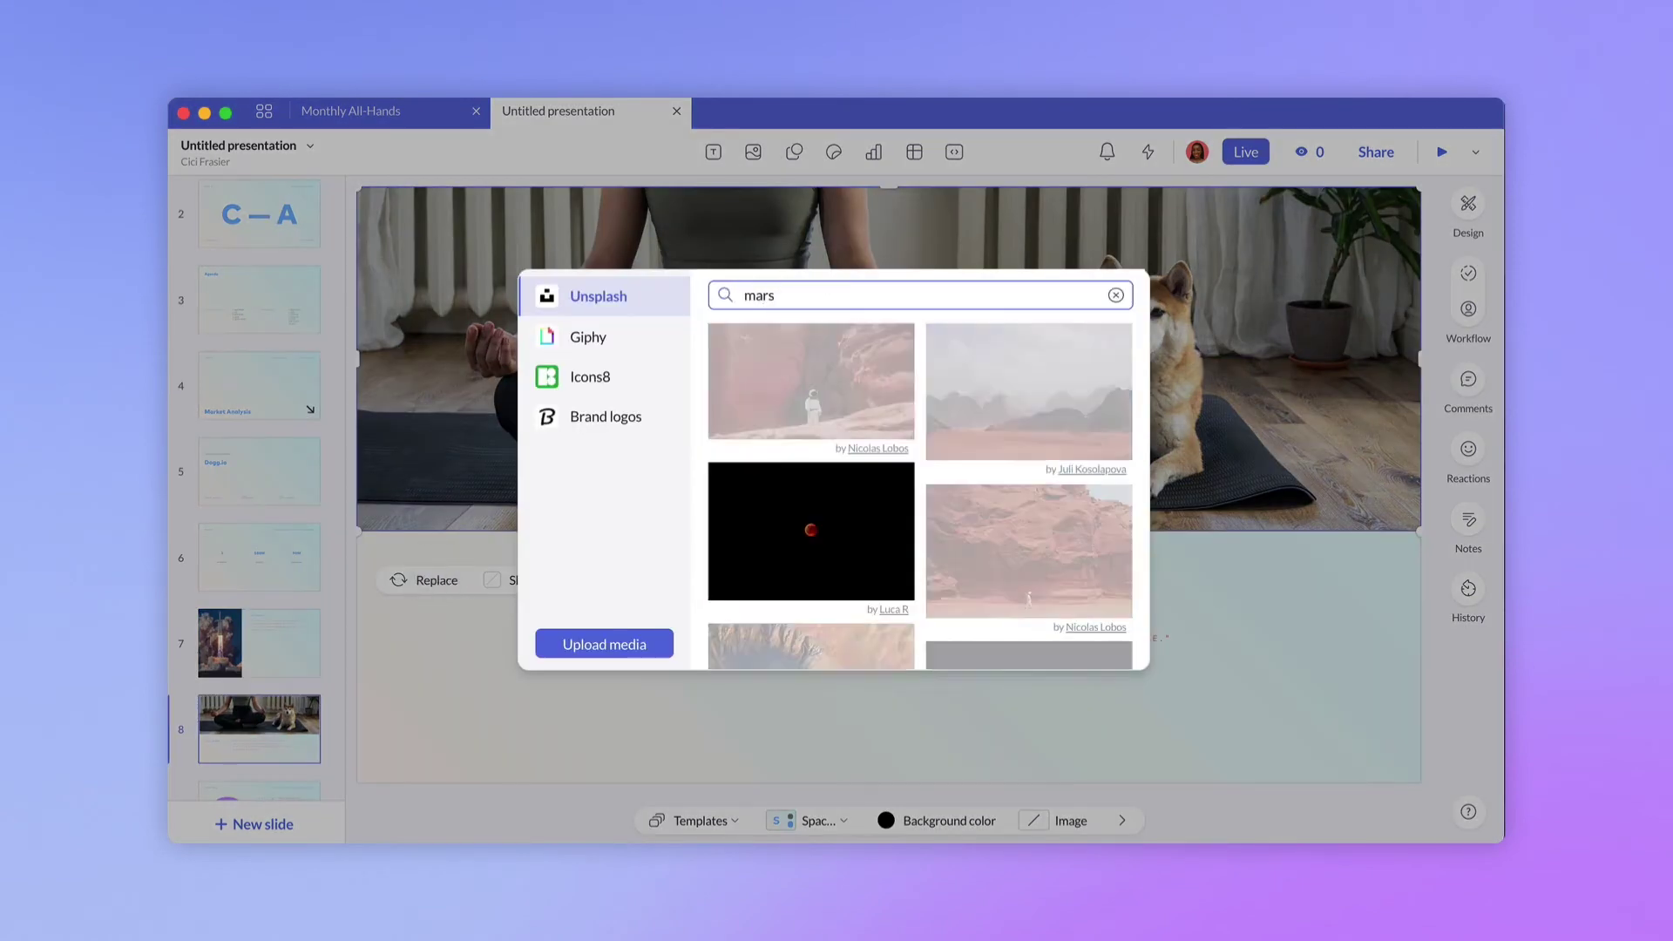
pyautogui.click(972, 491)
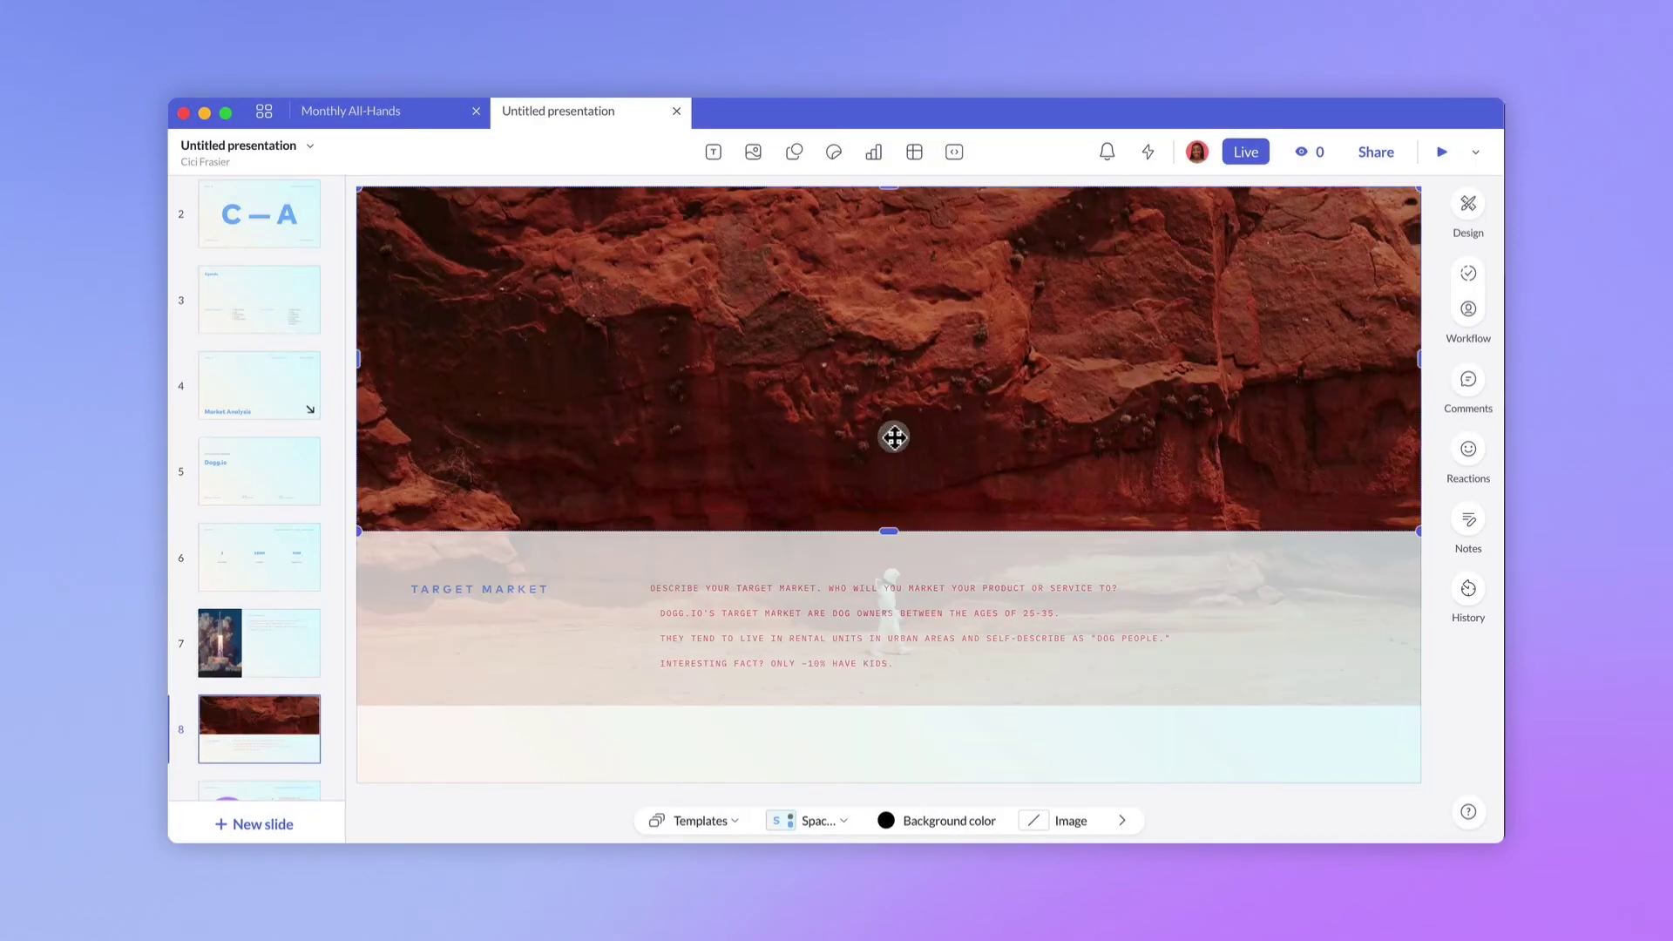
pyautogui.moveTo(889, 433); pyautogui.dragTo(867, 258)
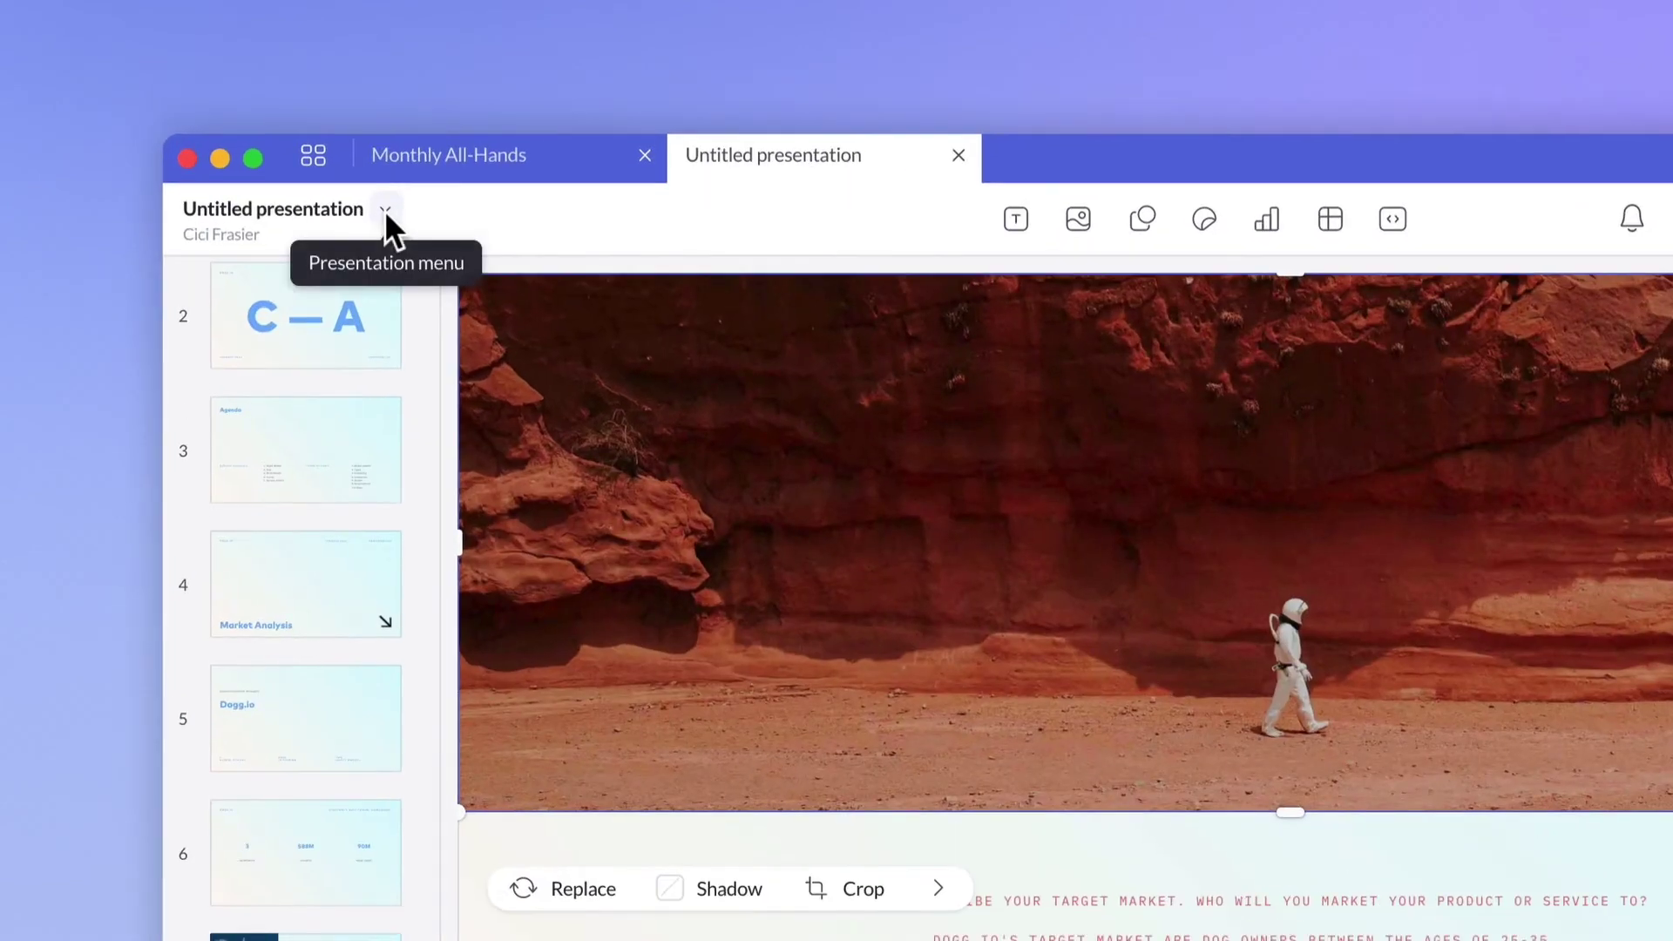
# Save the deck as a template, renaming it to 'Competitor Intel'.
pyautogui.click(311, 145)
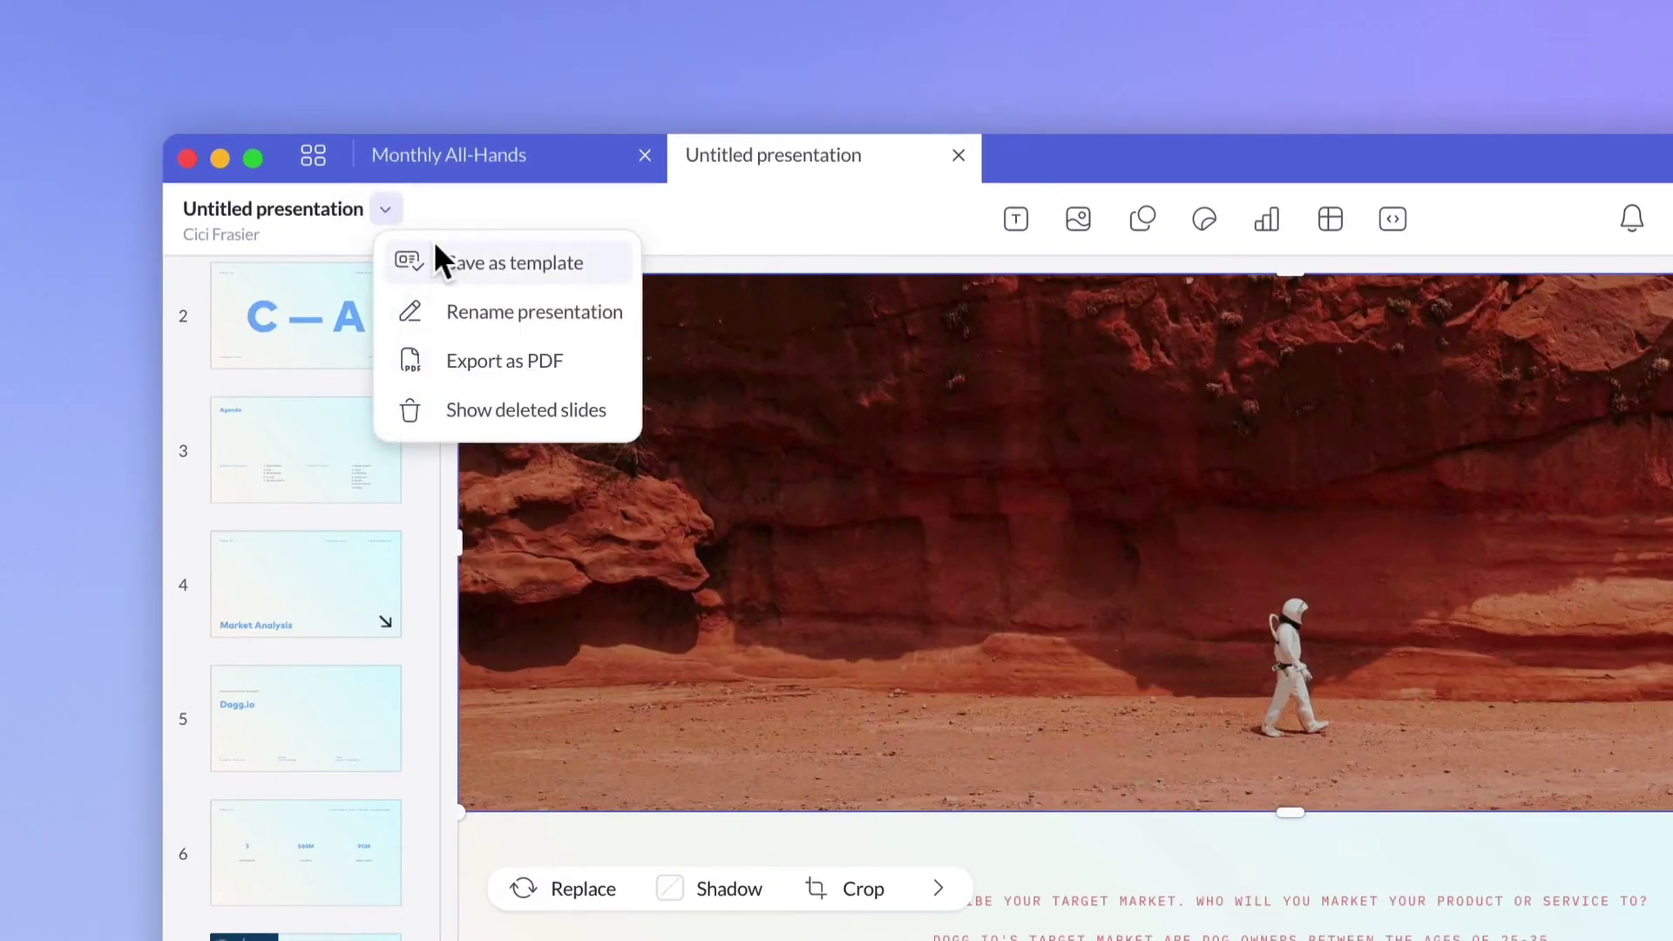
pyautogui.click(463, 262)
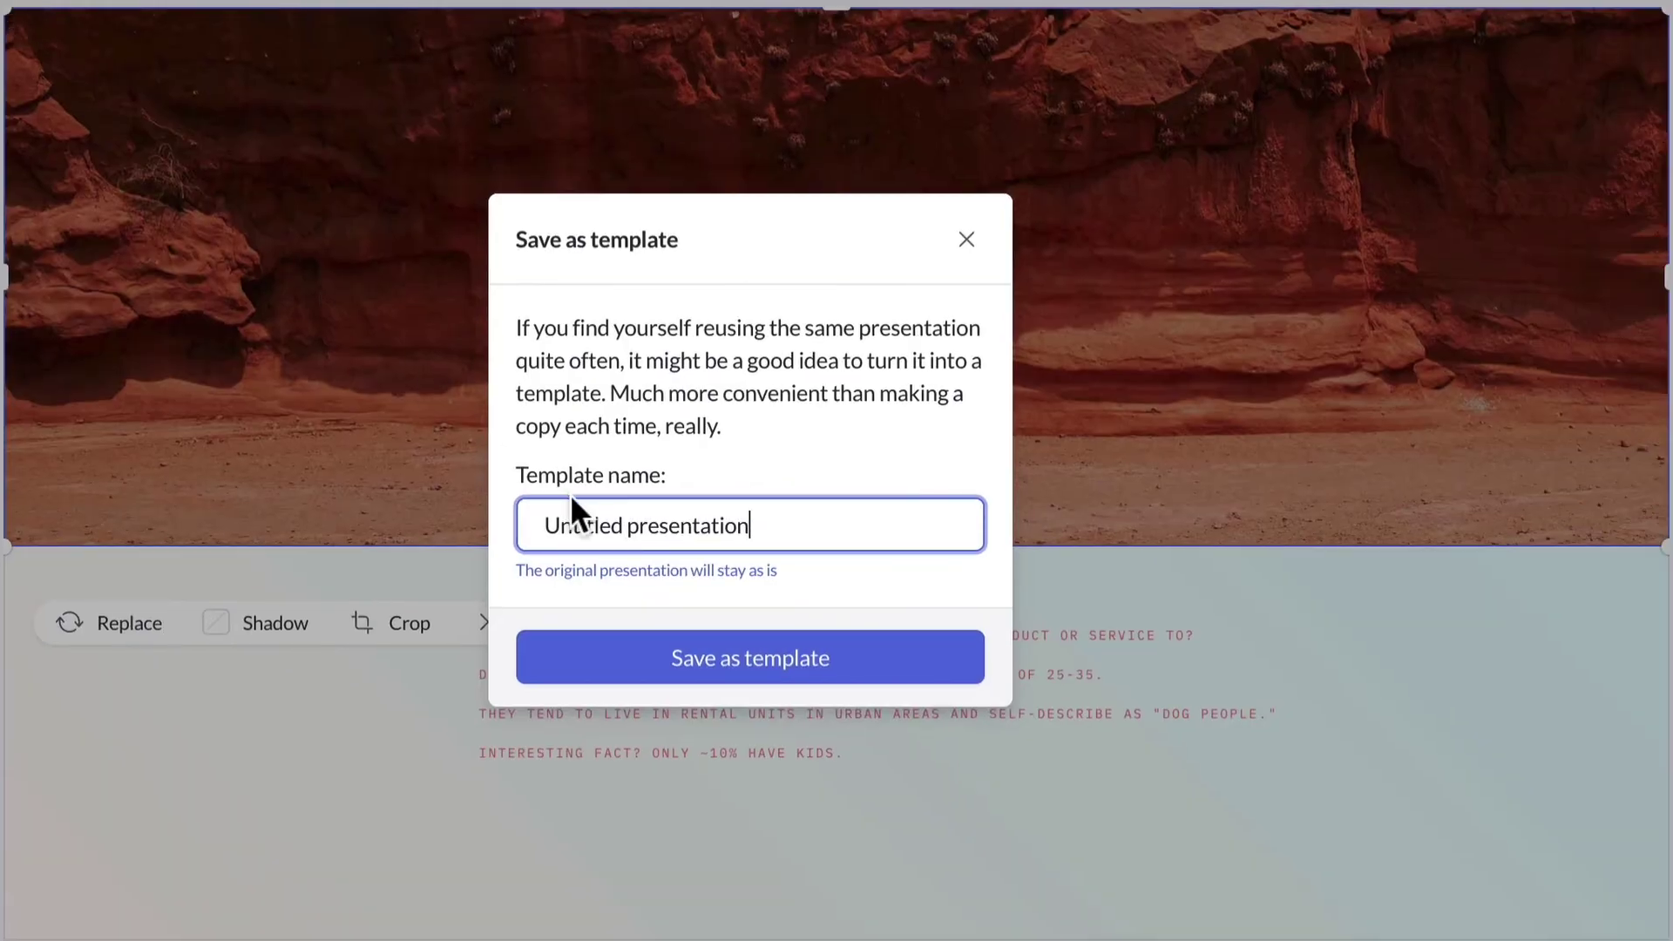
pyautogui.tripleClick(601, 523)
pyautogui.write('Competitor')
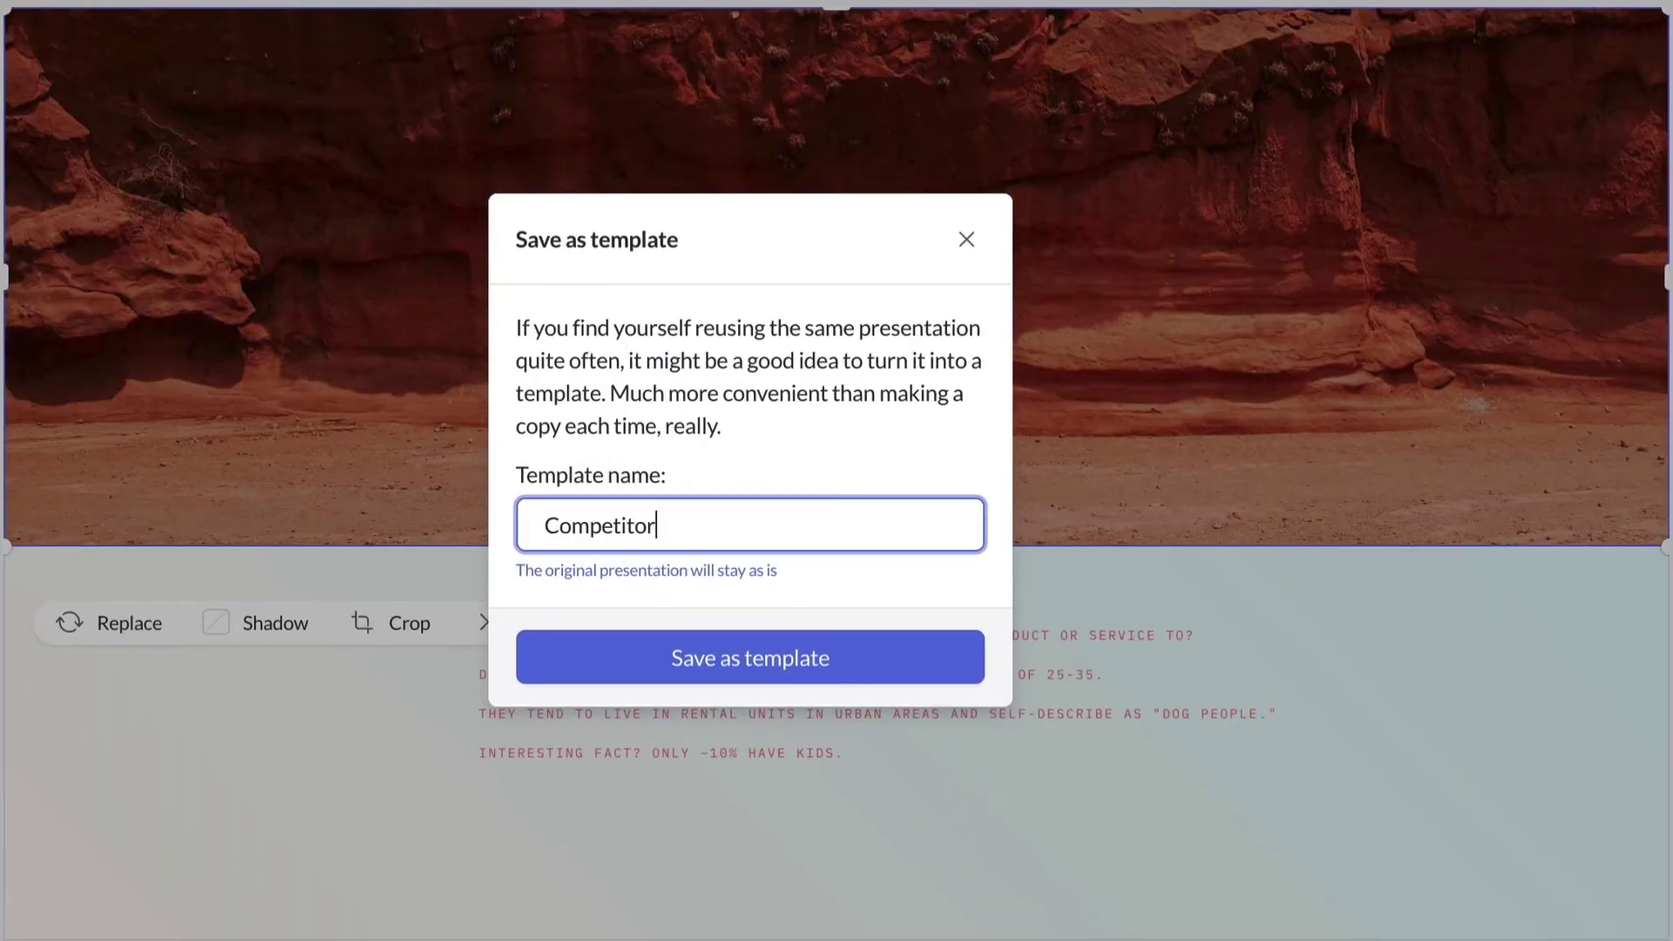
pyautogui.write(' Intel')
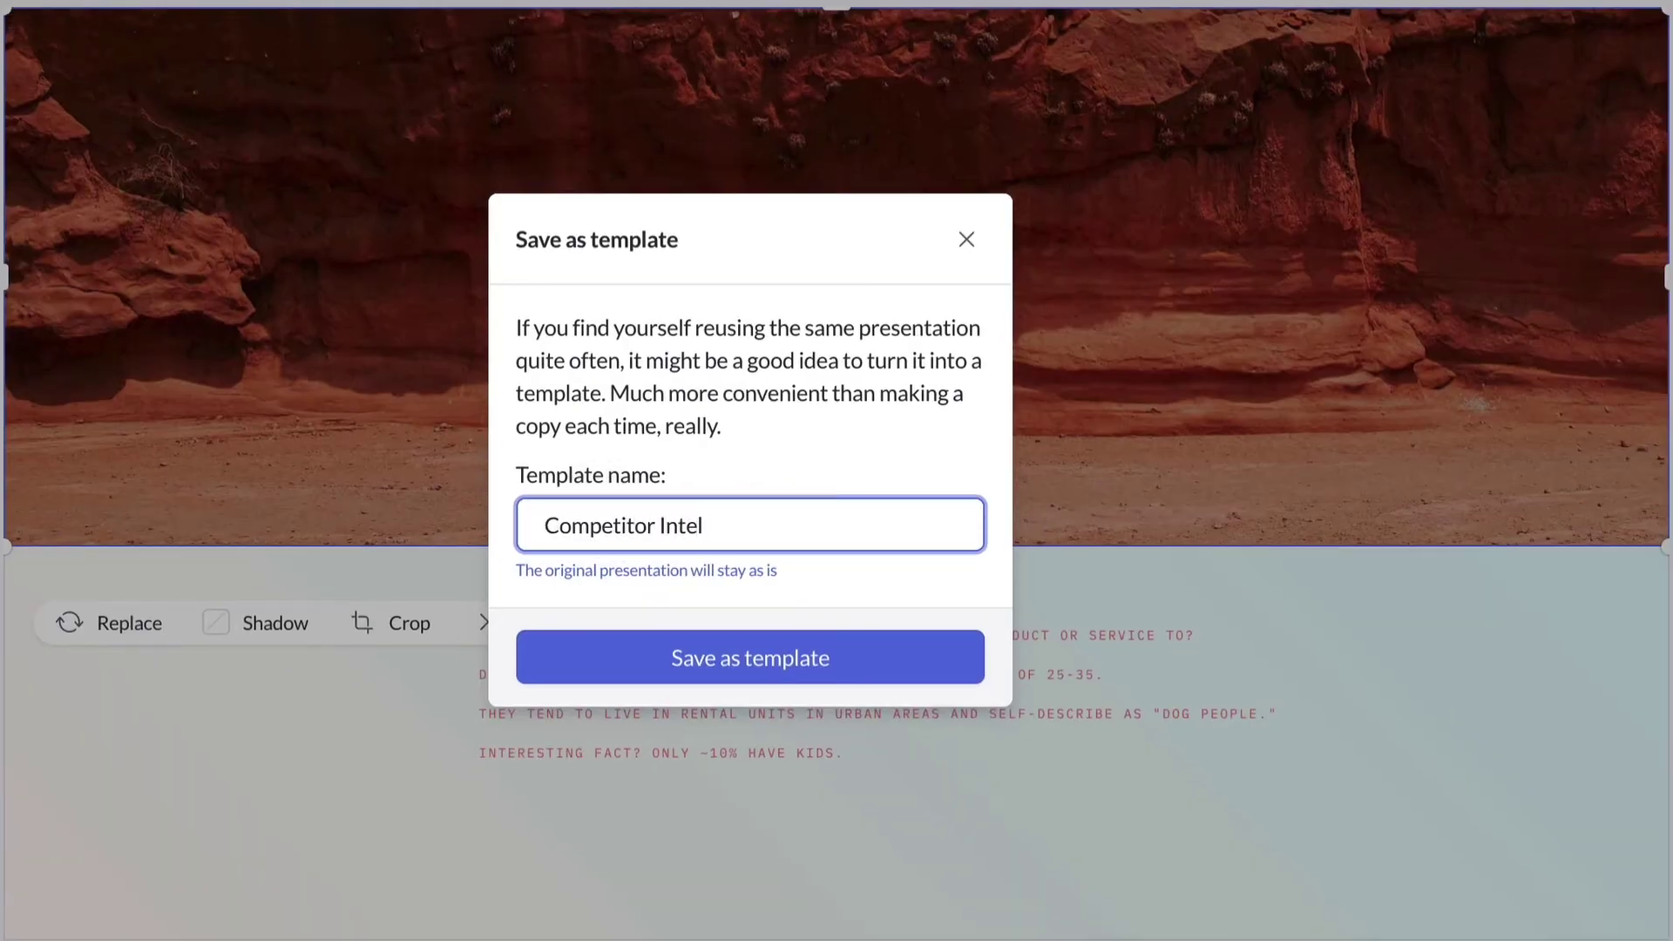
pyautogui.click(674, 655)
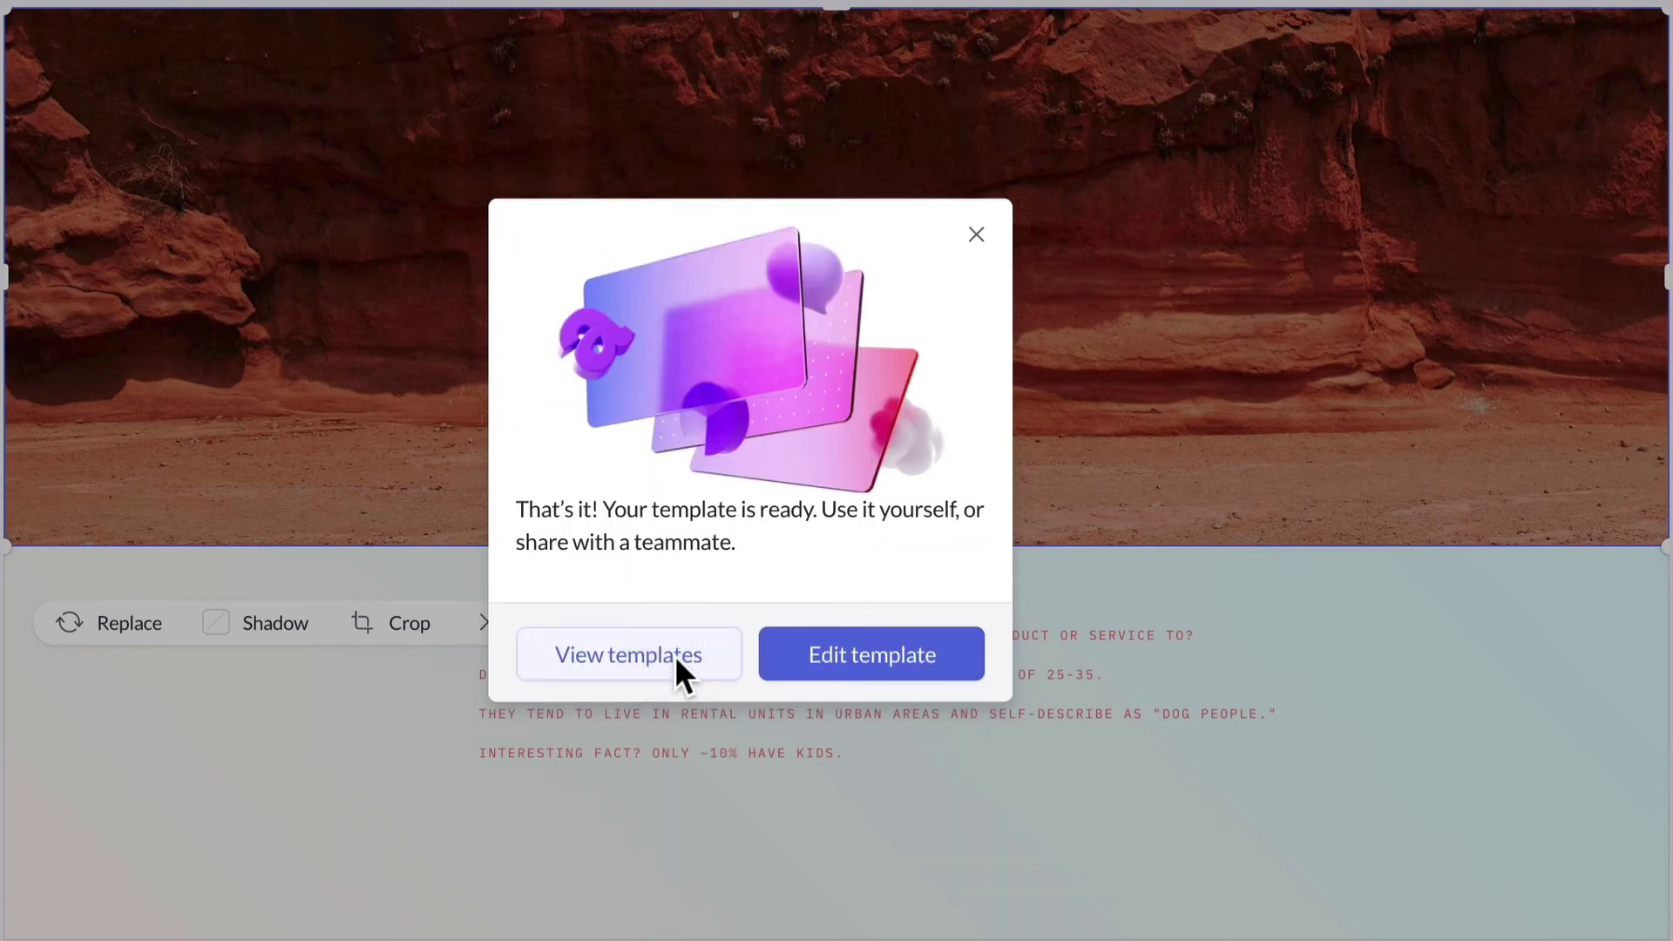
# Dismiss the confirmation and open the Competitor Intel card under Team templates.
pyautogui.click(675, 655)
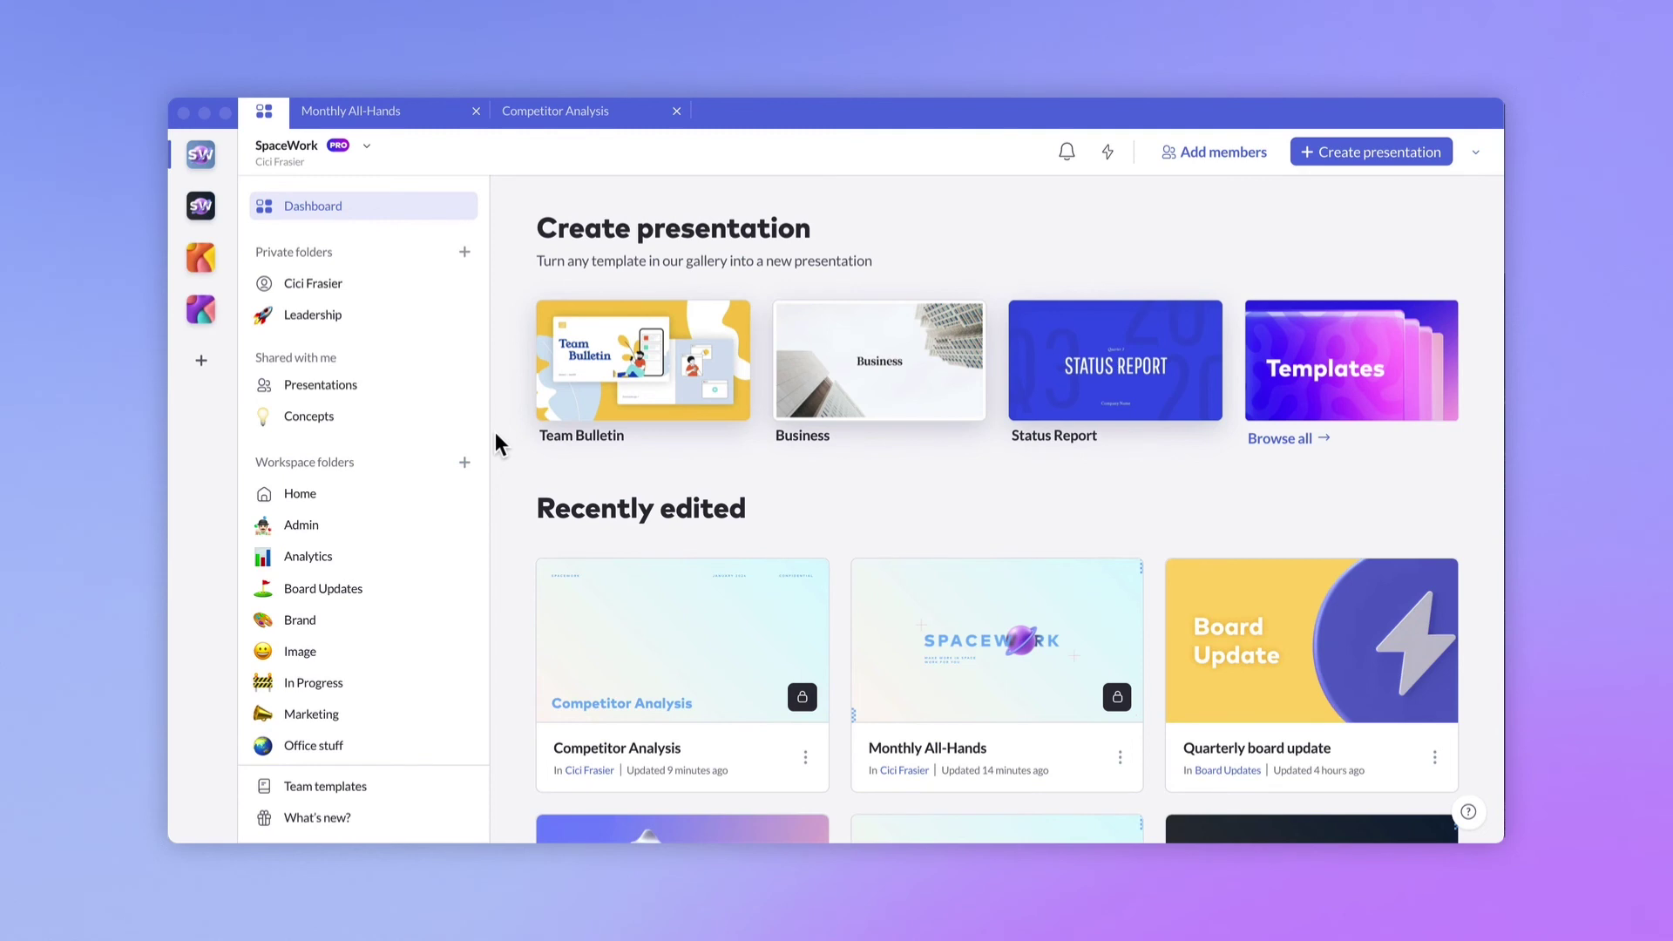
pyautogui.click(344, 786)
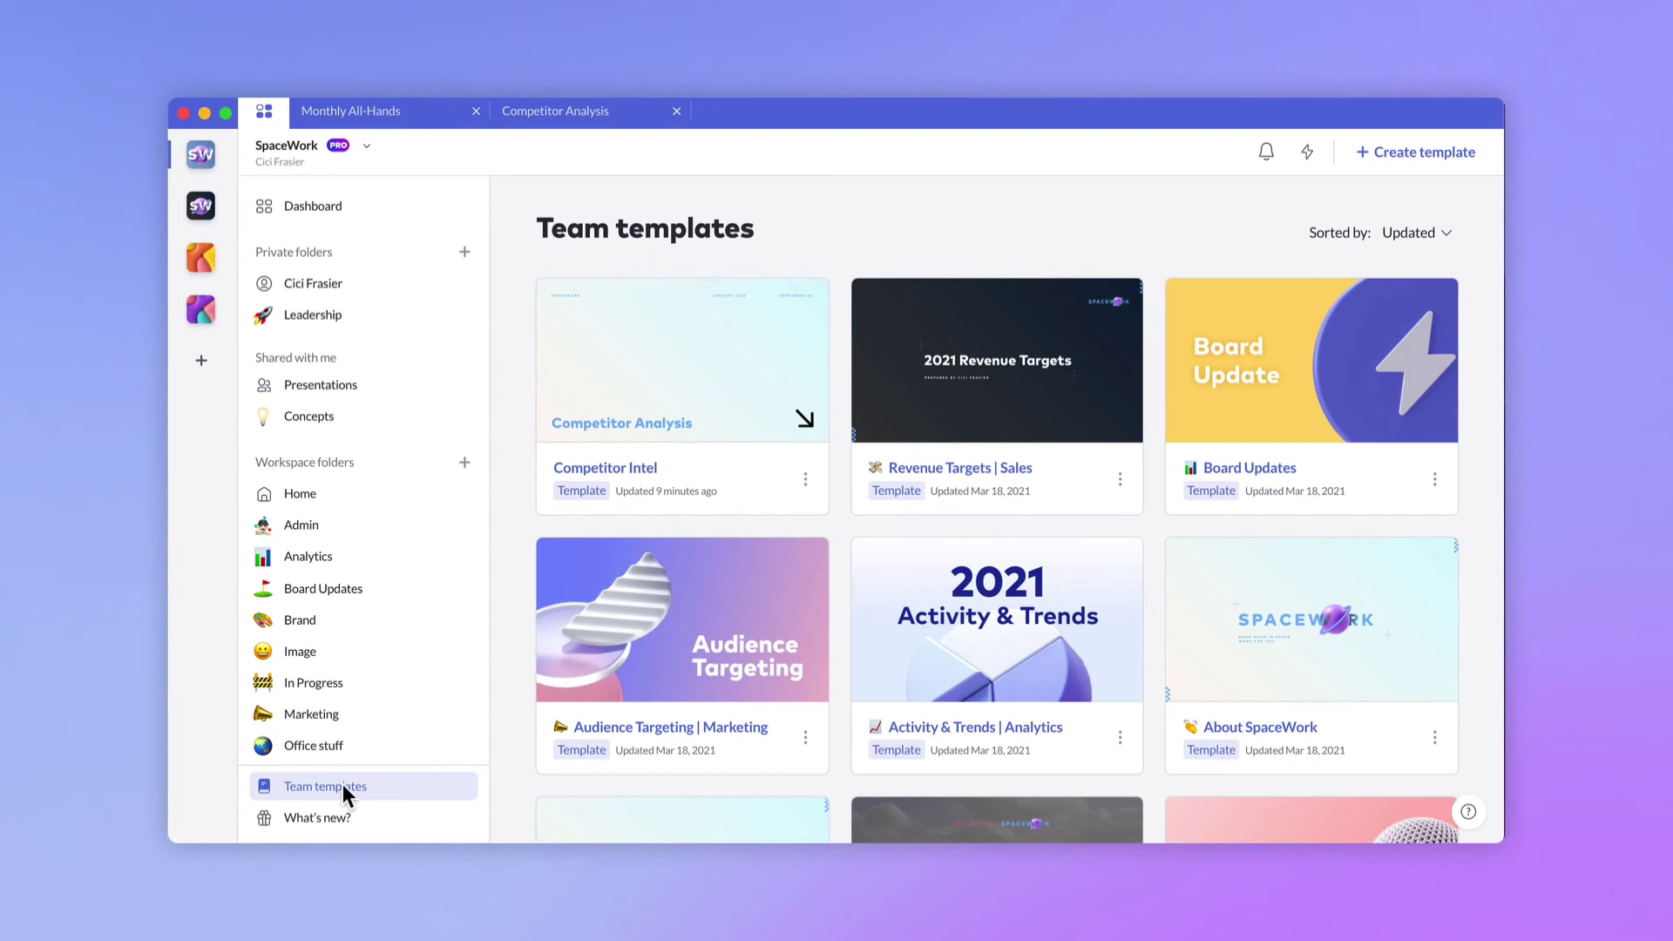
pyautogui.click(609, 404)
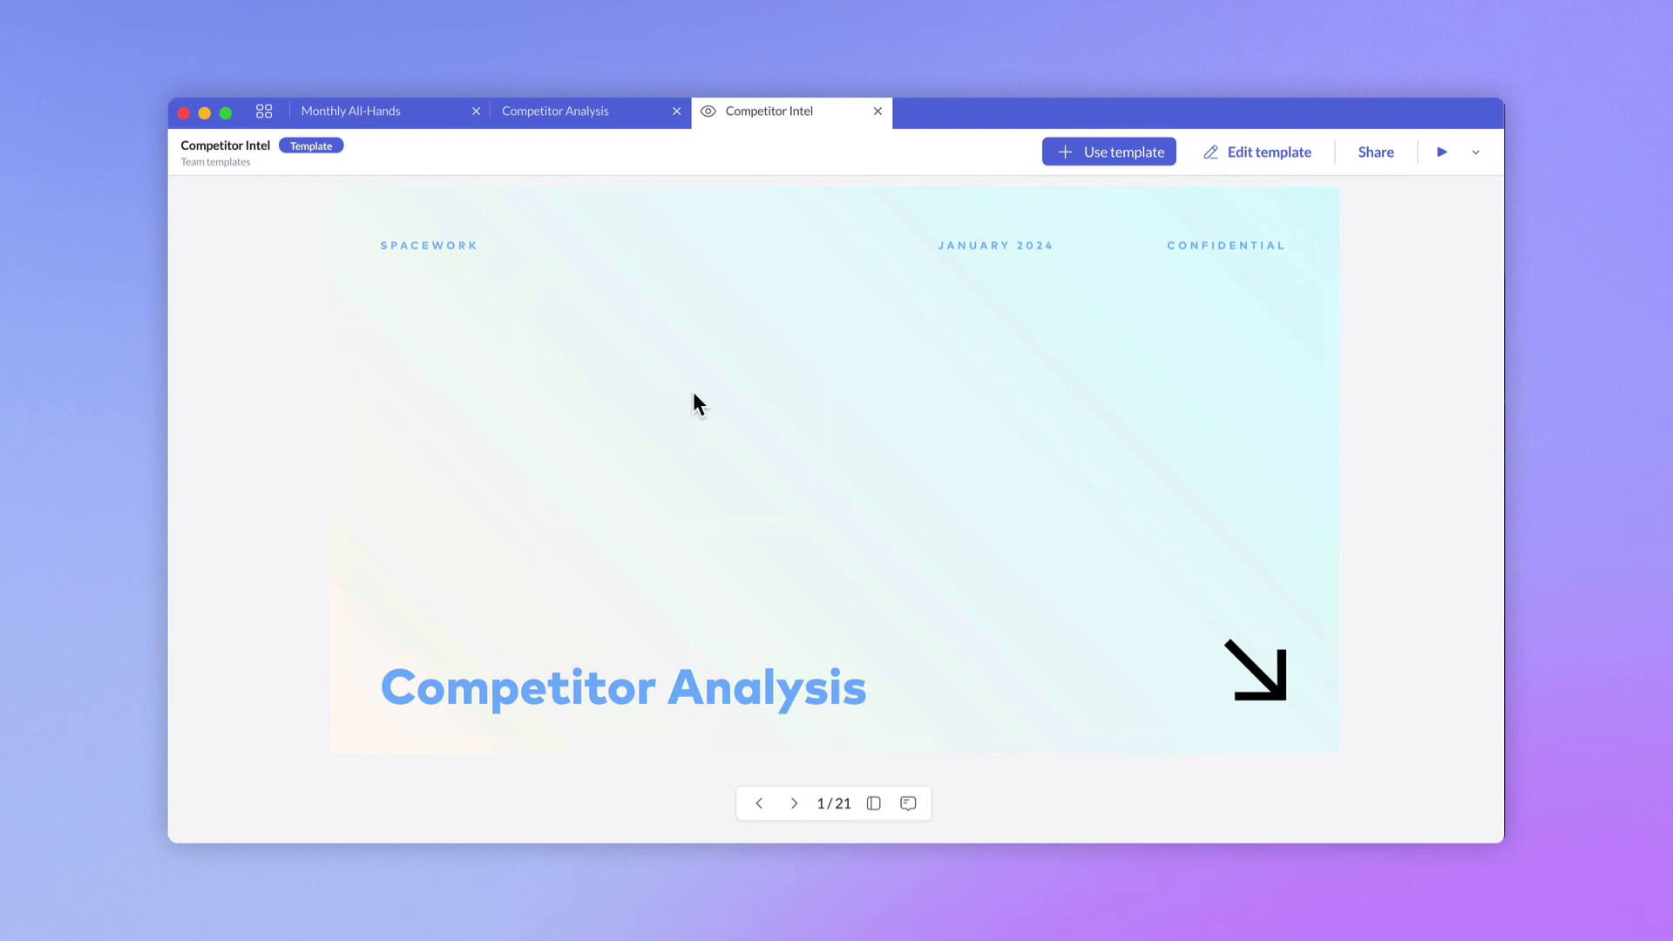
# Edit Competitor Intel, switch it to Copy of SpaceWork - Dark, publish, and return home.
pyautogui.click(1250, 154)
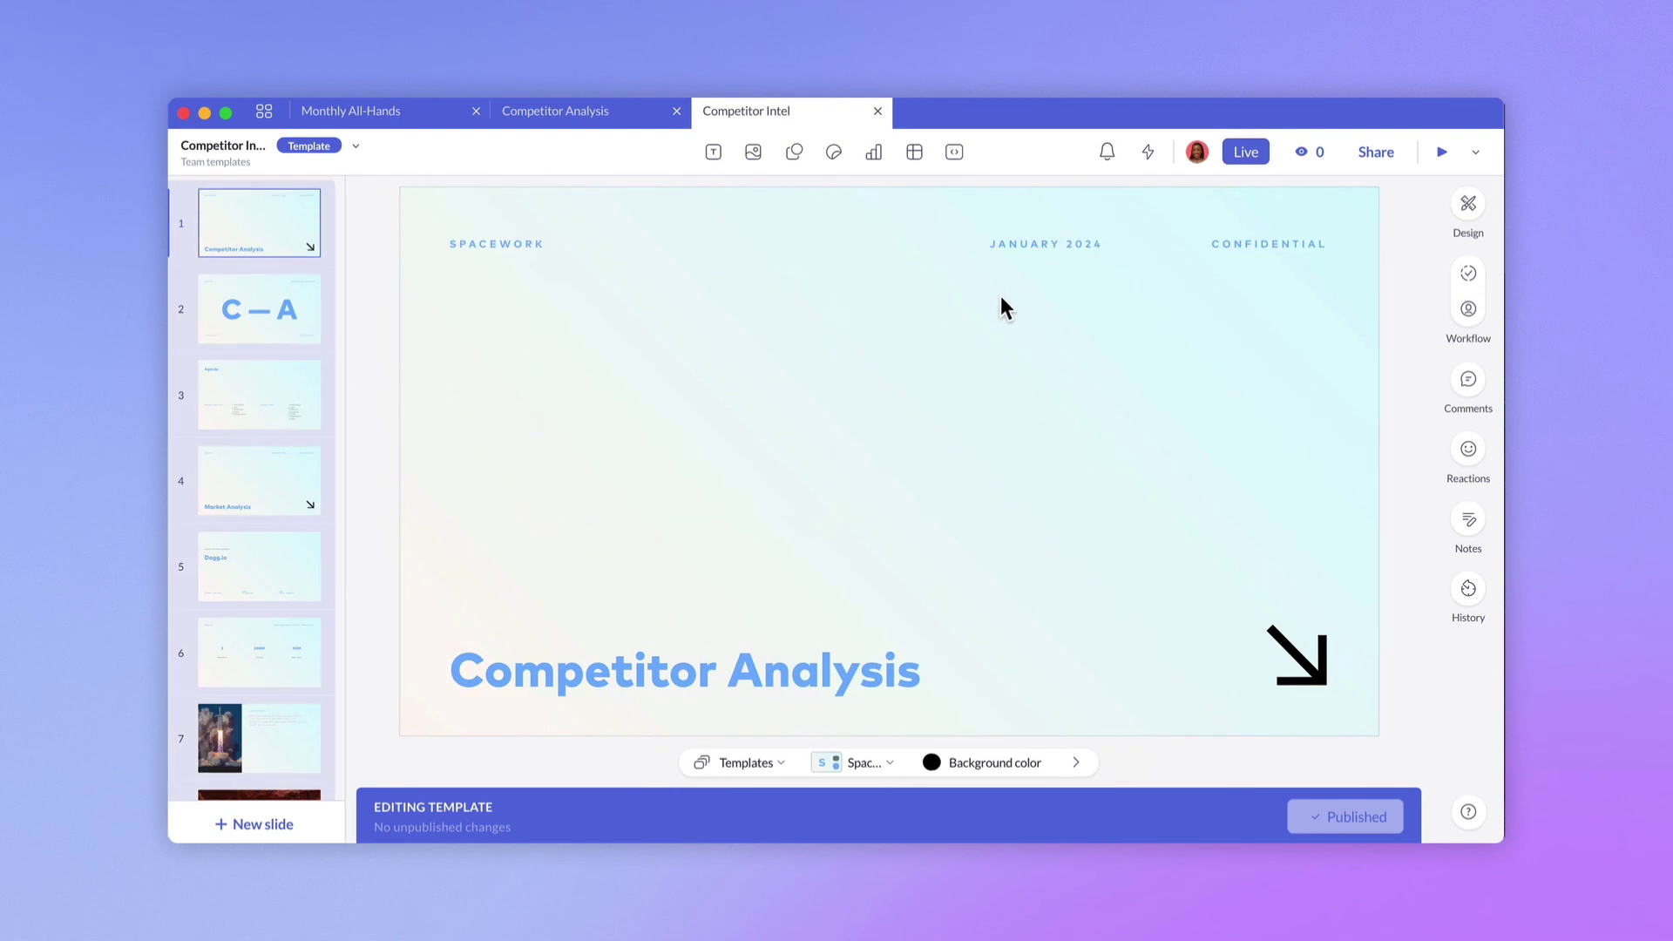
pyautogui.click(859, 763)
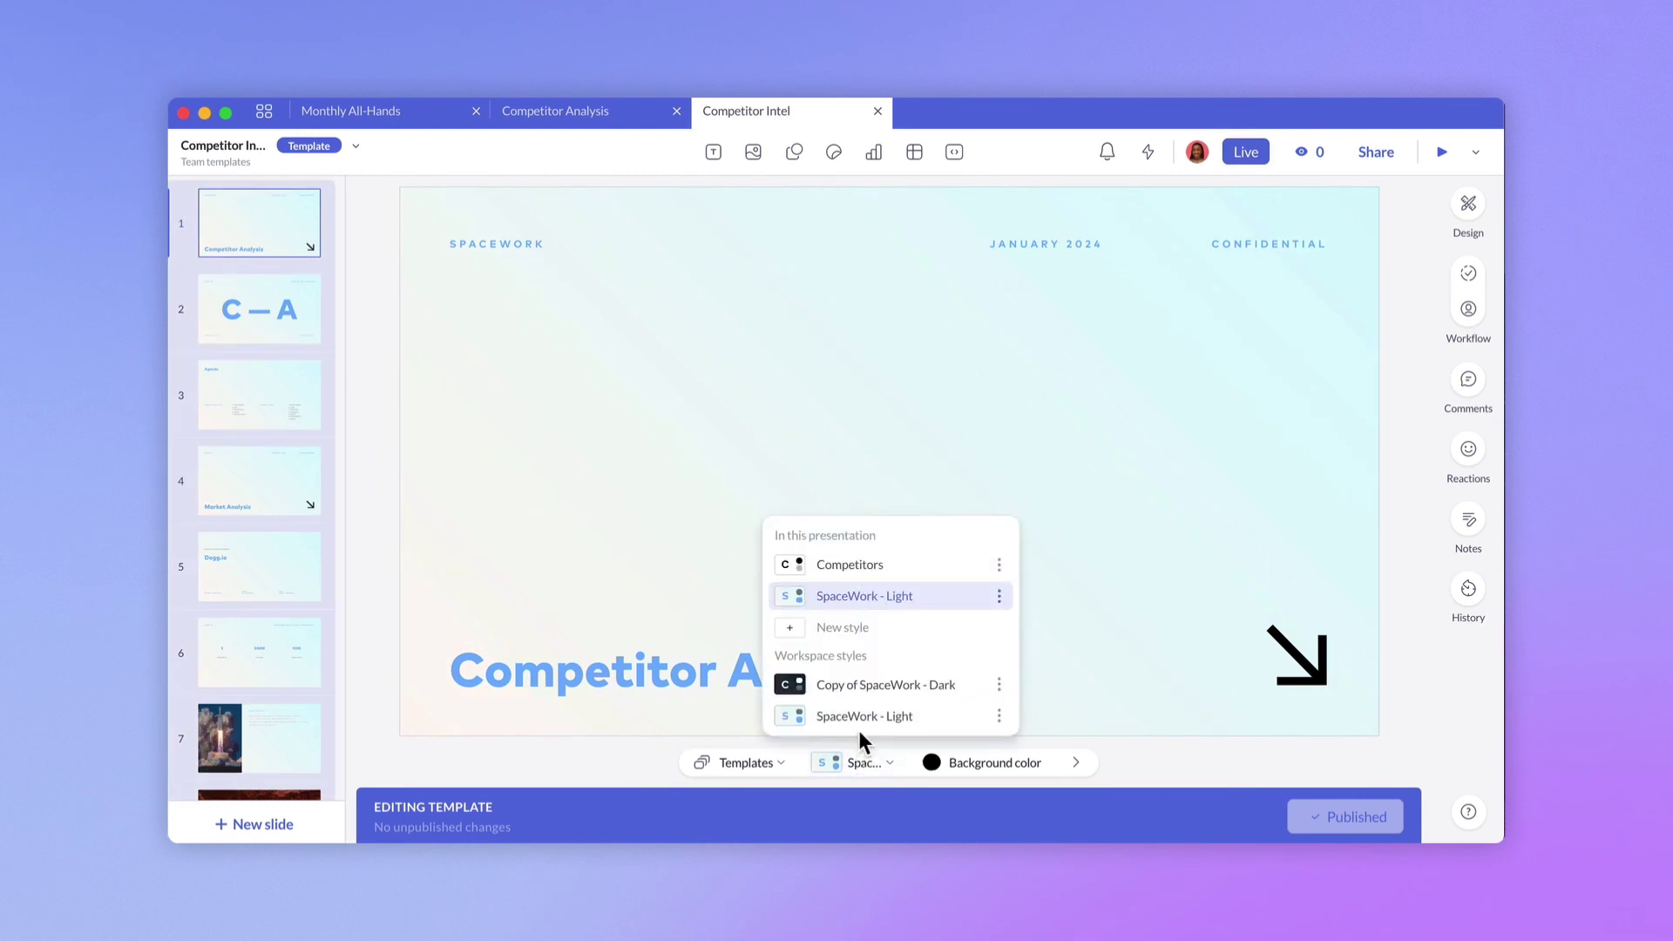
pyautogui.click(861, 684)
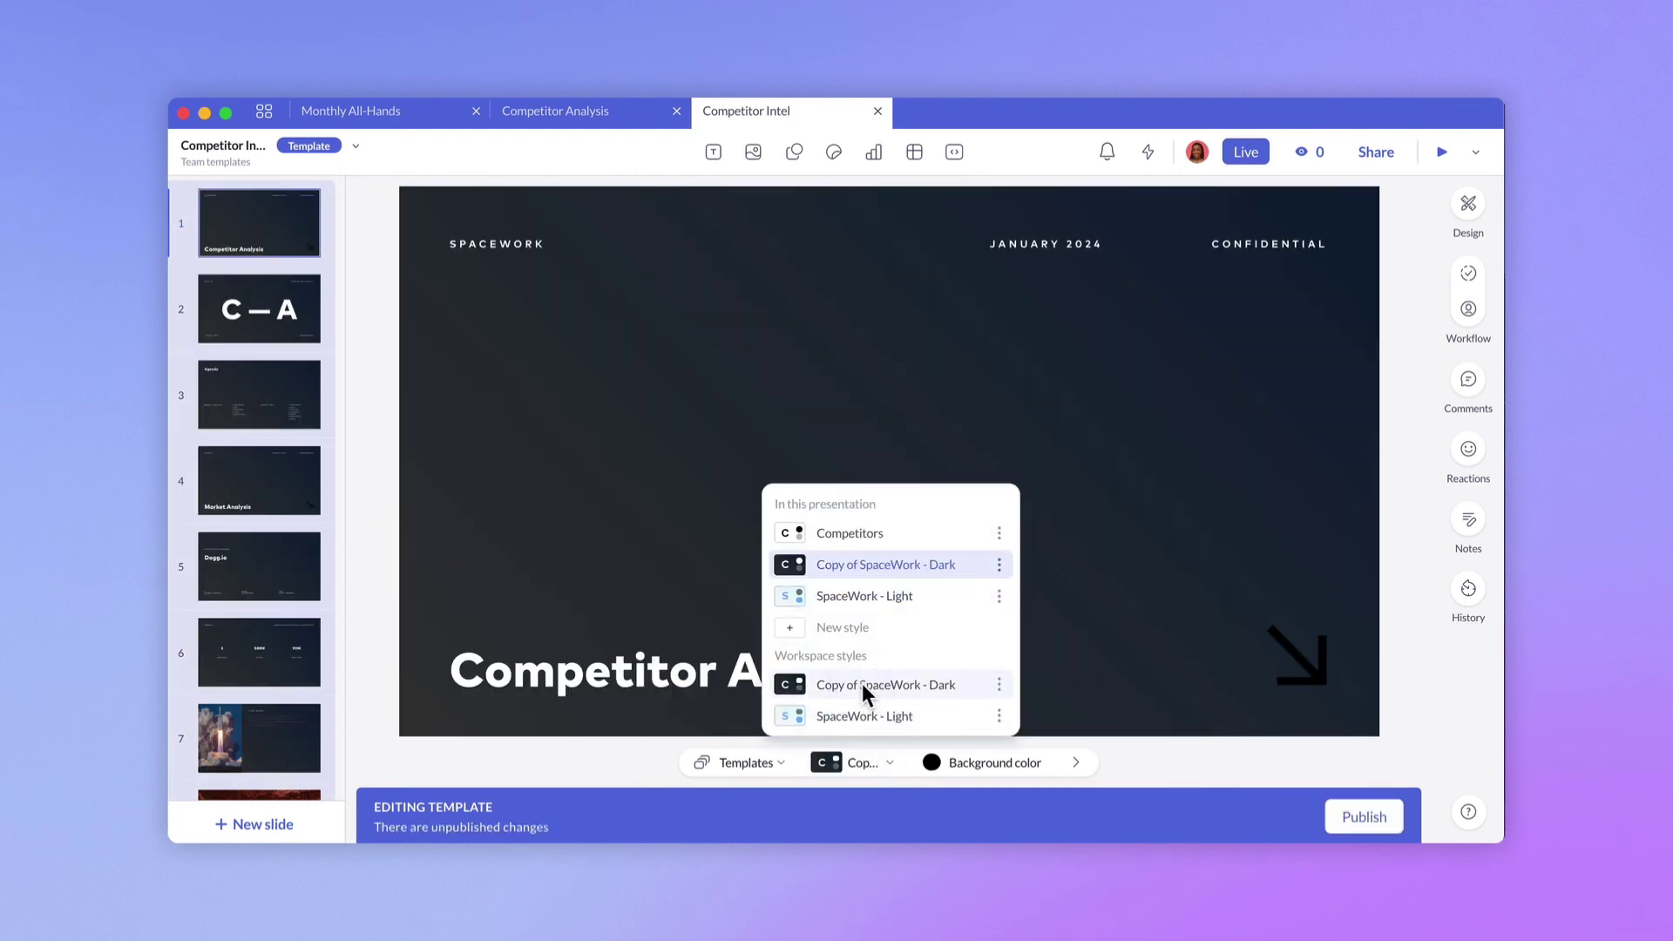
pyautogui.click(732, 554)
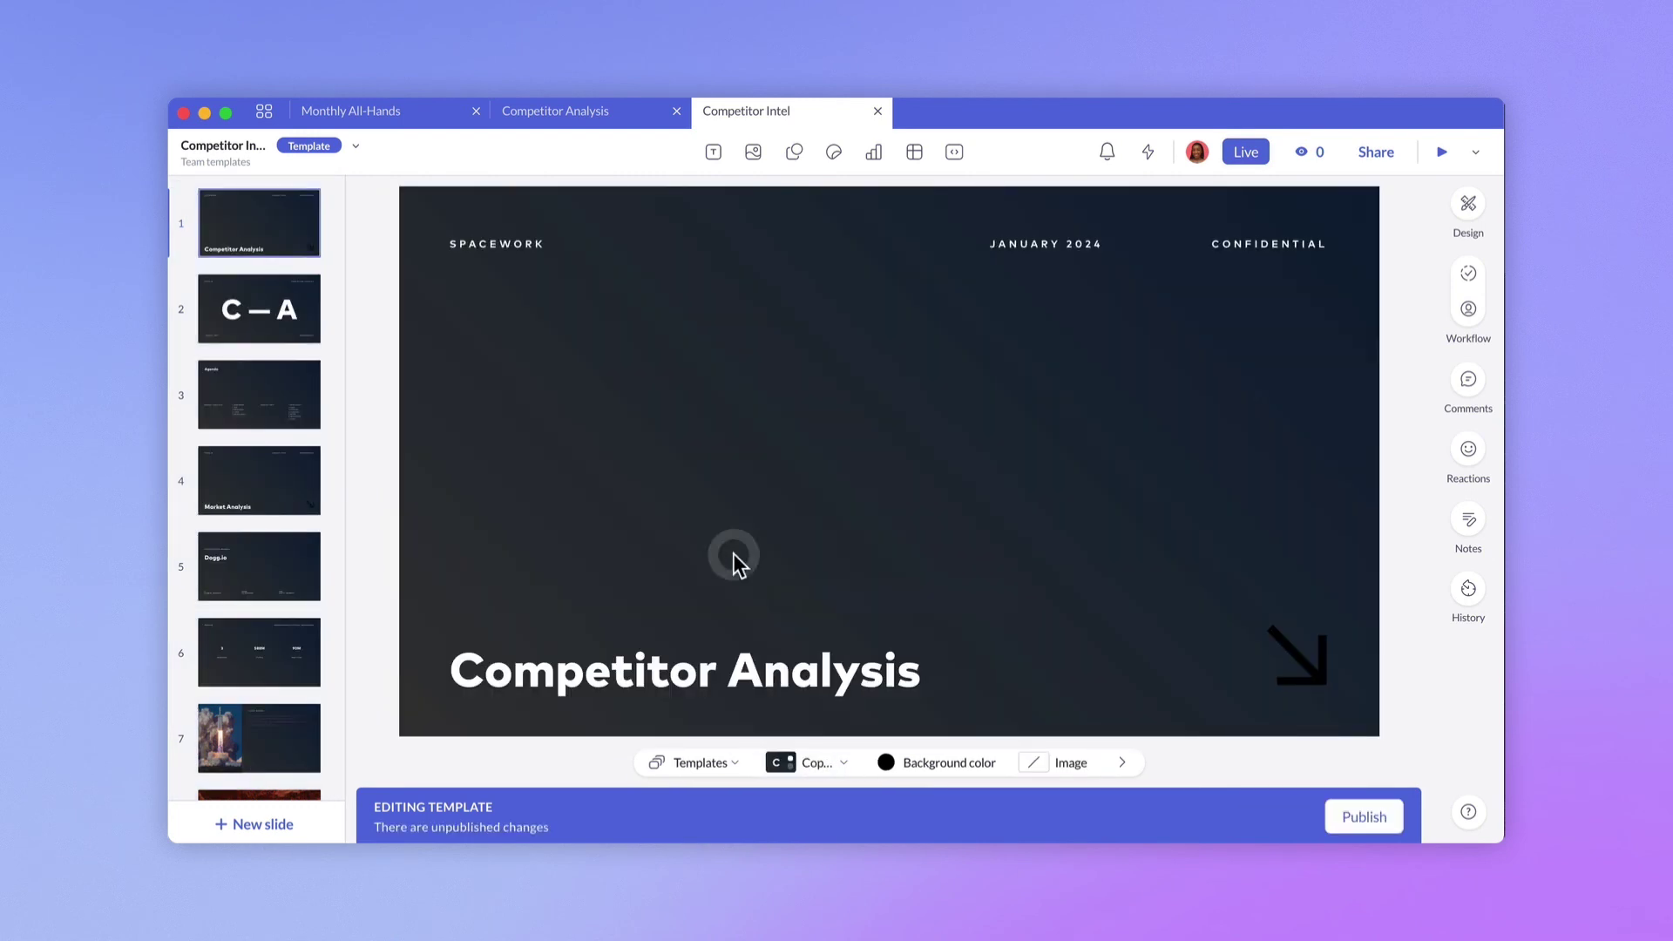
pyautogui.click(1330, 818)
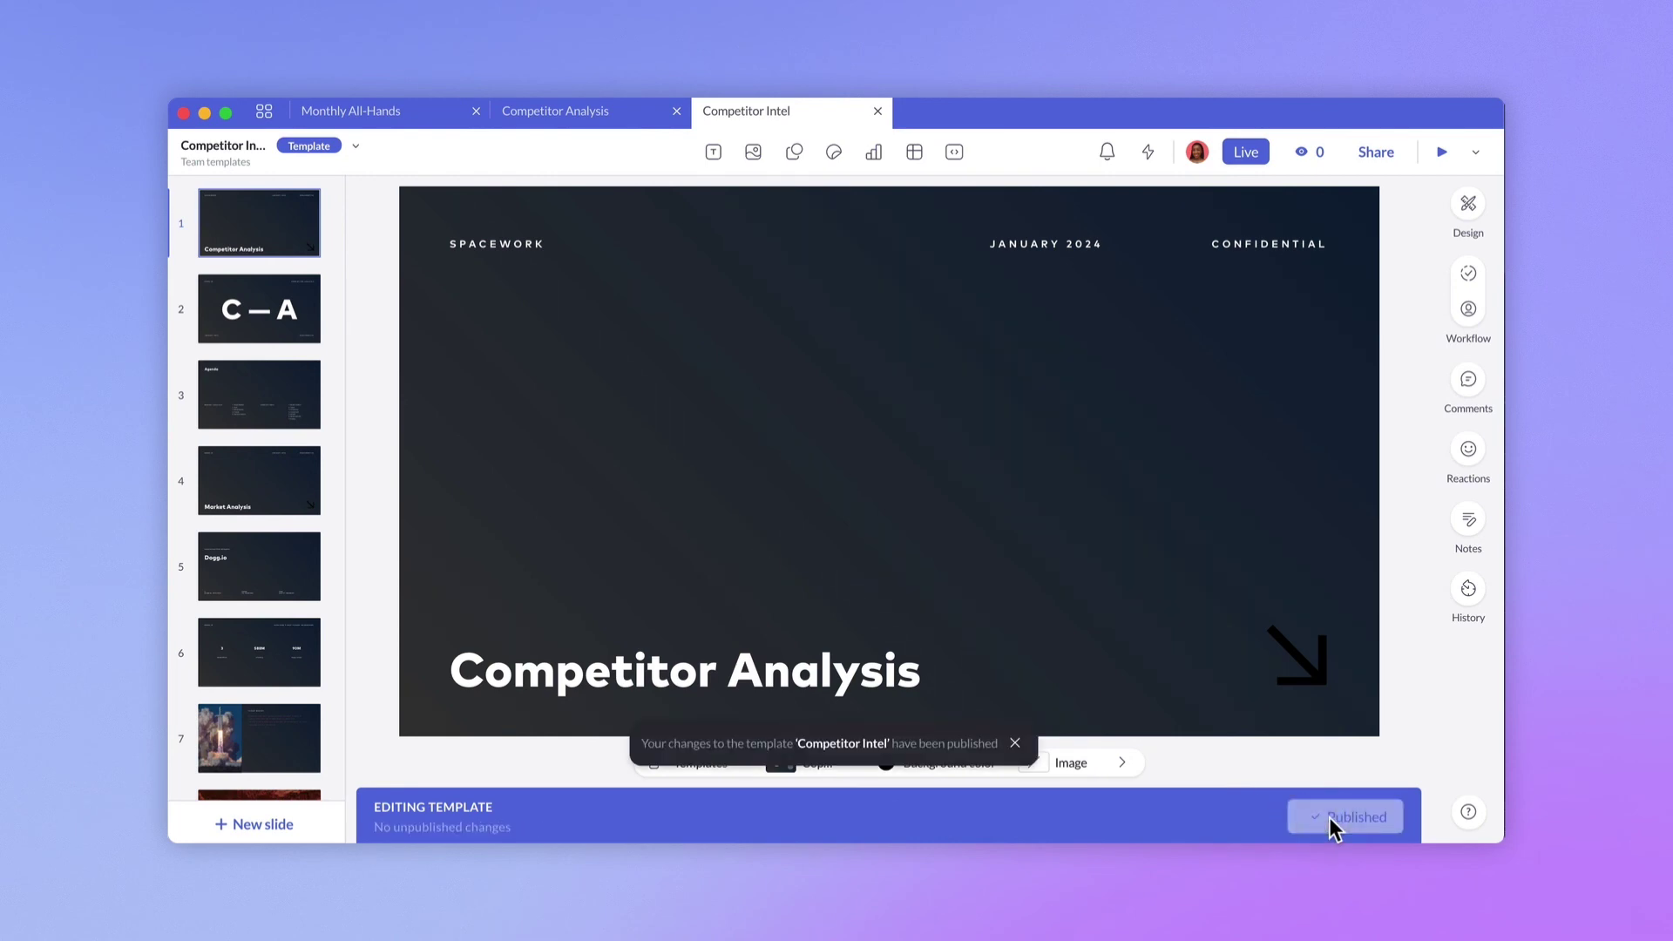
pyautogui.click(265, 111)
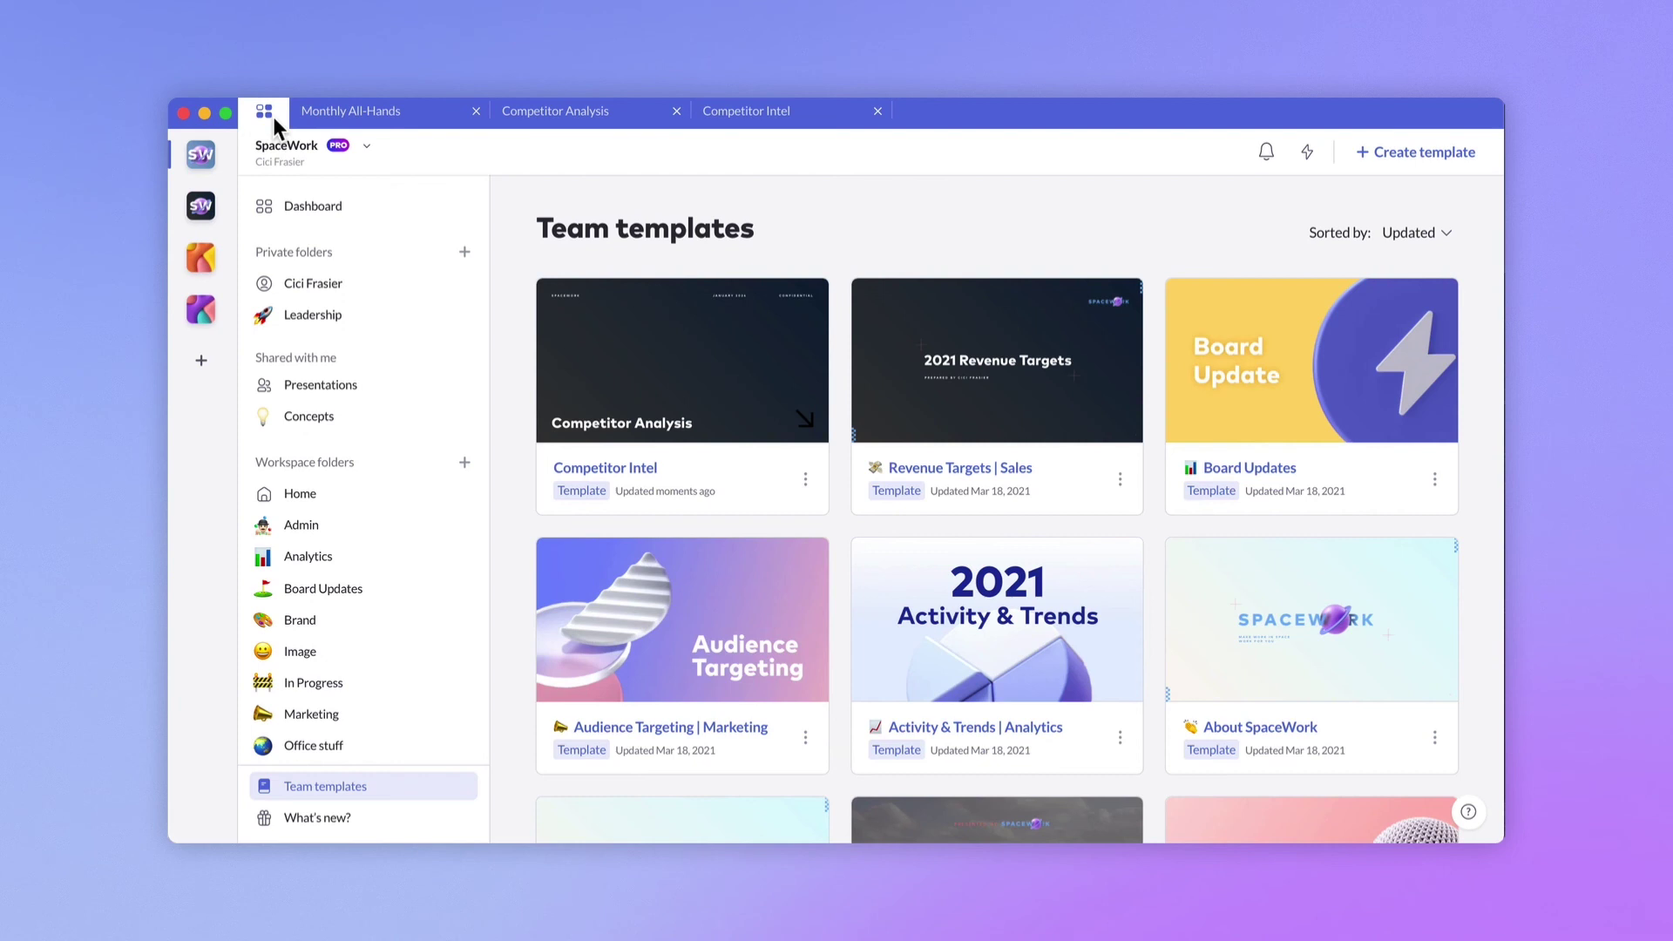